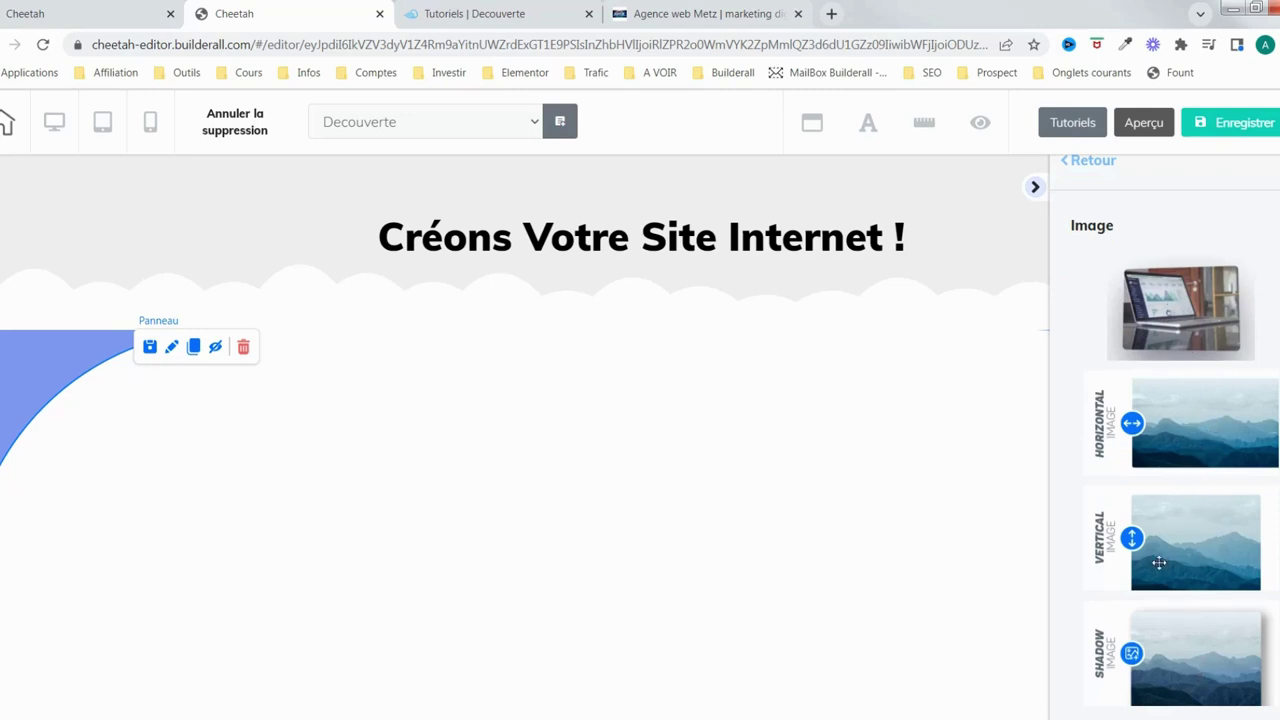
Place a 3D image in the rounded panel below the heading, enlarged to about 452 wide and centred horizontally.
left_click_drag(1165, 312, 300, 455)
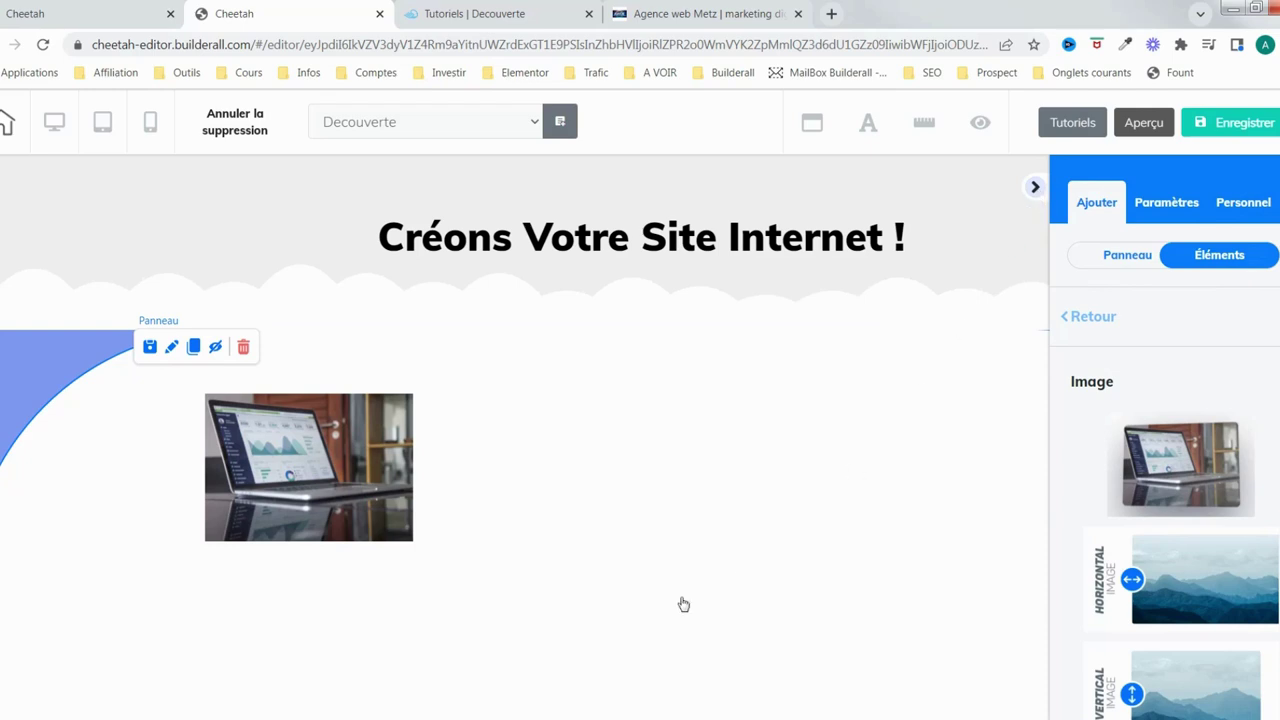
left_click_drag(342, 493, 580, 547)
left_click_drag(645, 585, 834, 716)
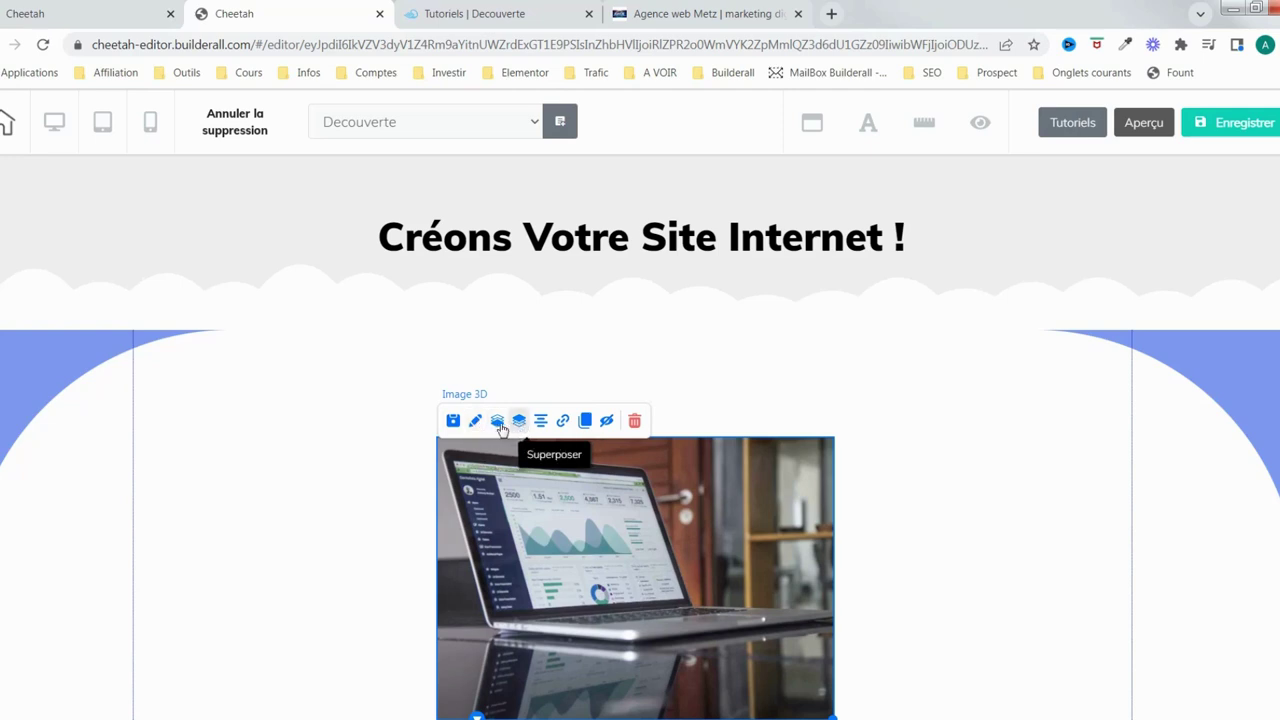
left_click(546, 428)
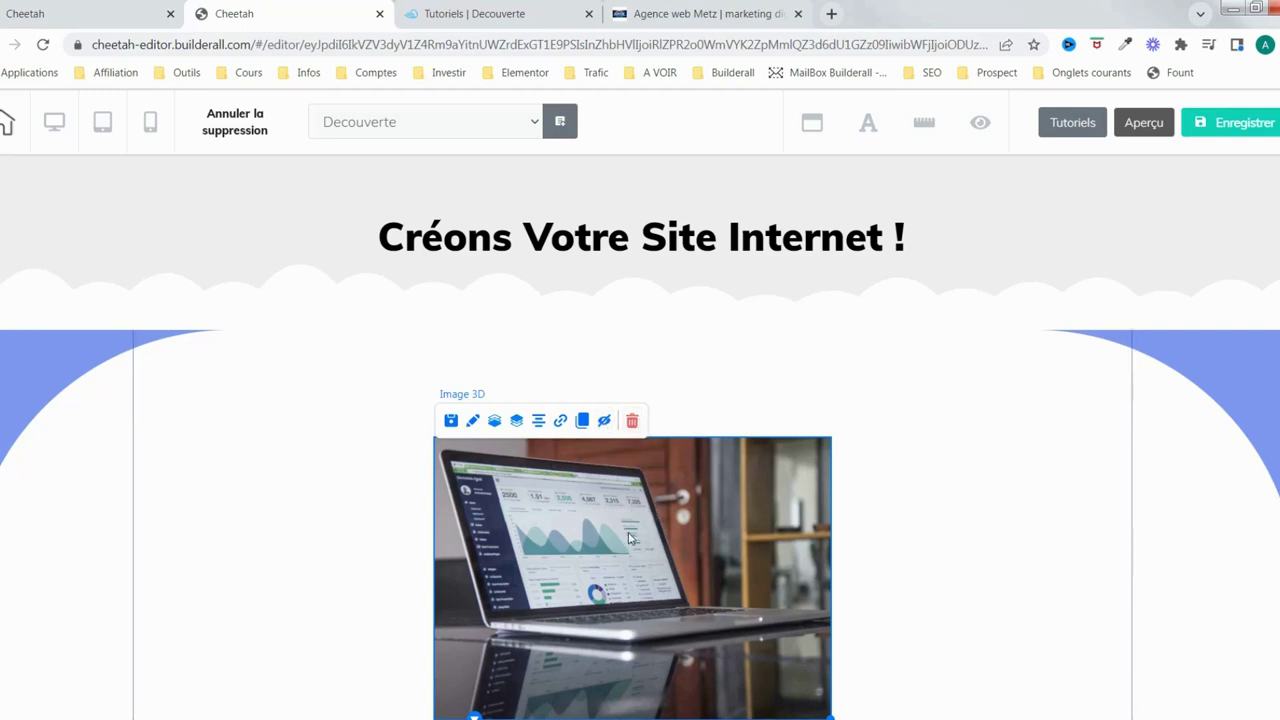
Replace the 3D image's picture with the black cap file 8673319 from the user files.
left_click(465, 443)
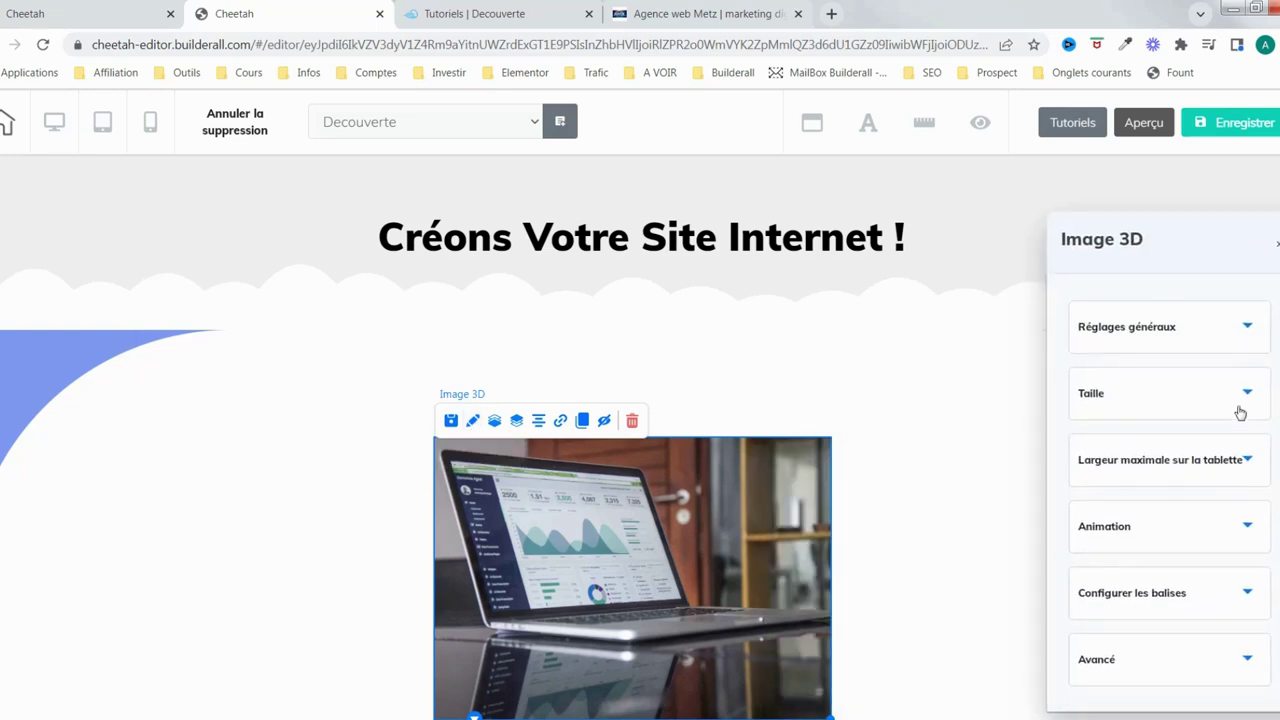
left_click(1242, 336)
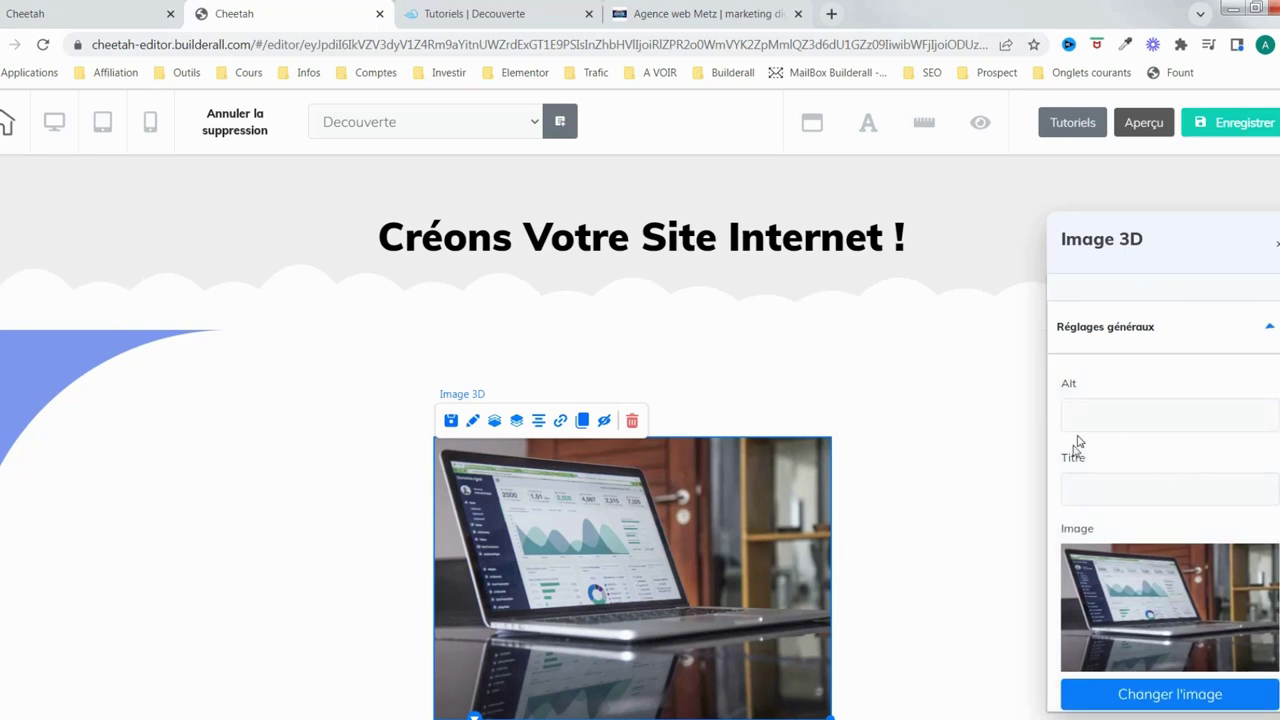
left_click(1084, 410)
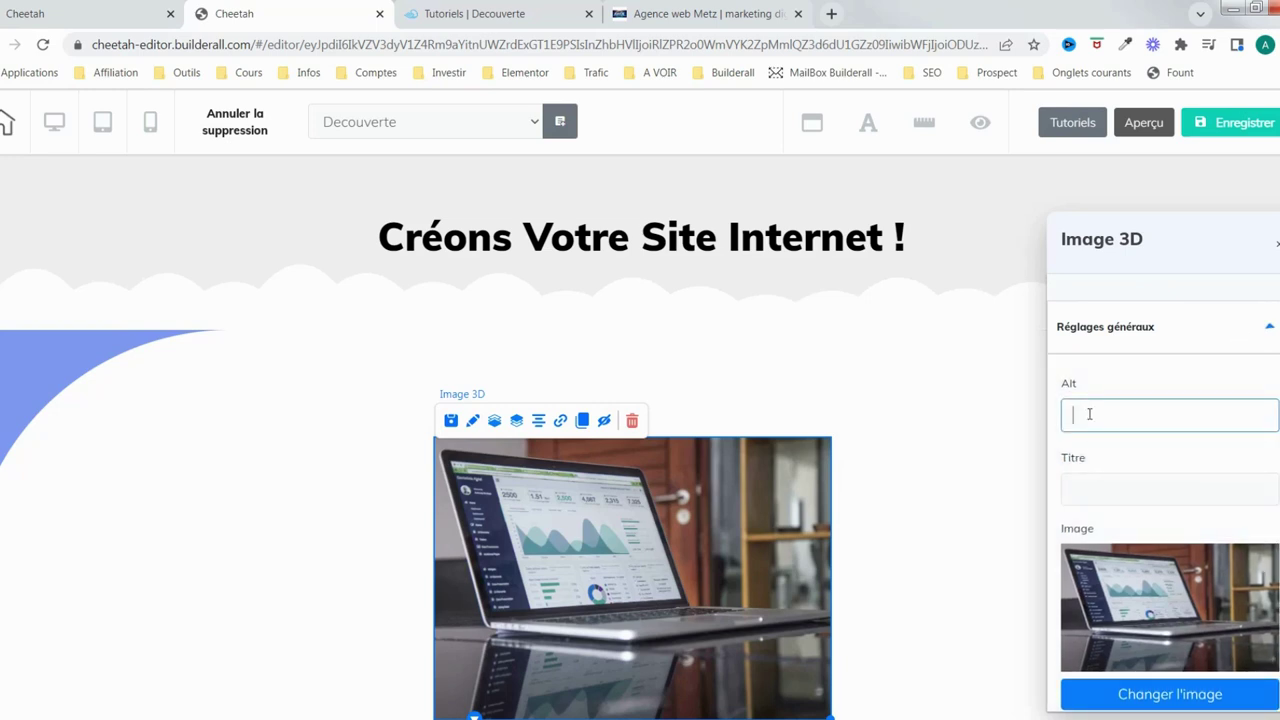
left_click(1086, 489)
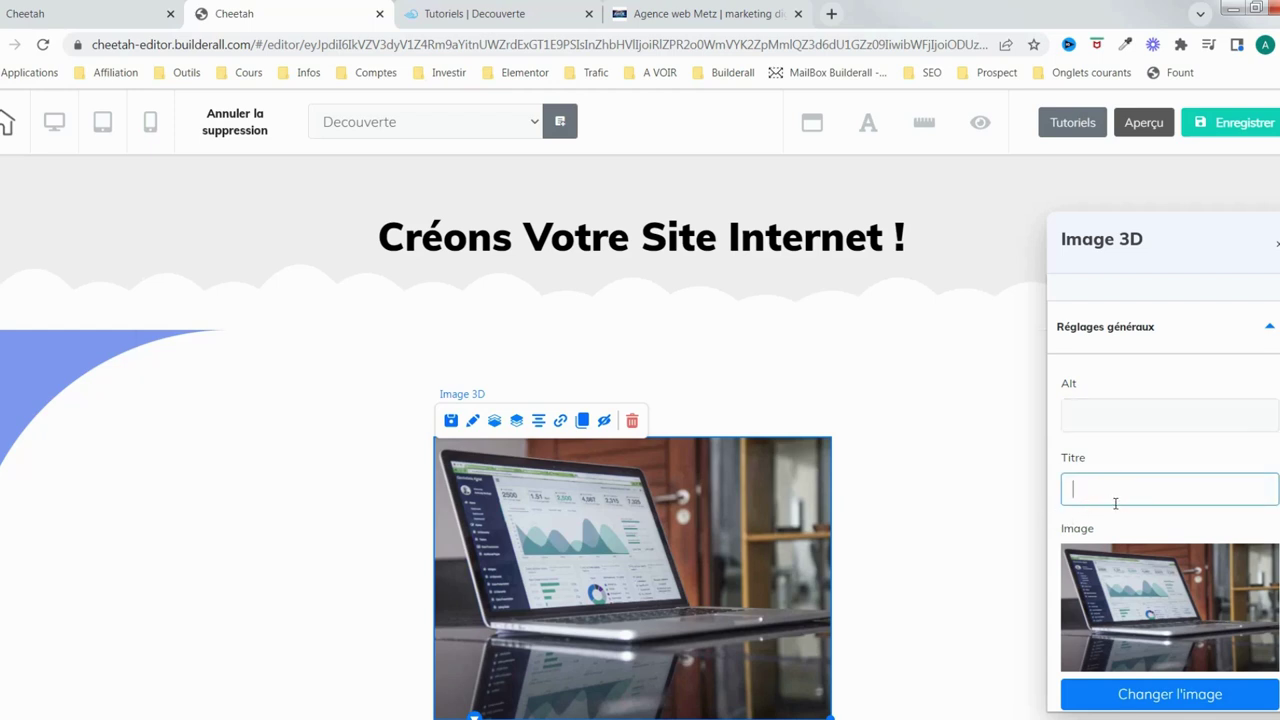
scroll(1092, 465, "down", 1)
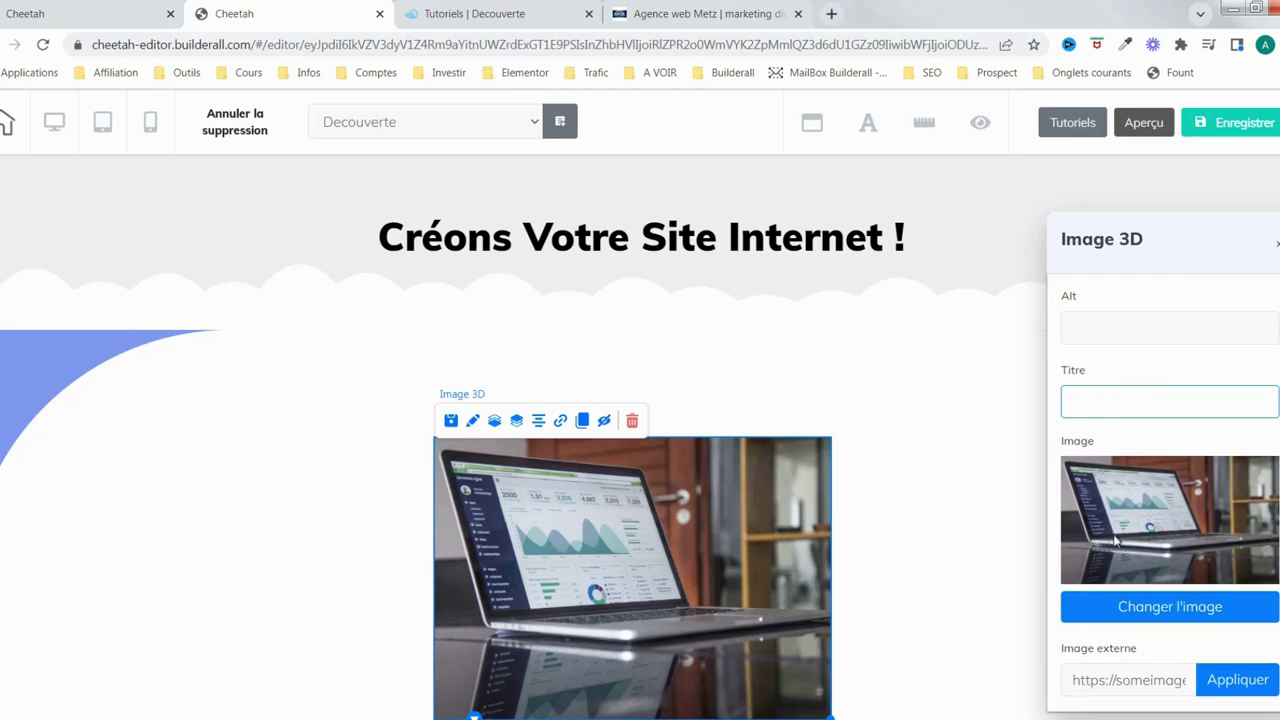
scroll(1122, 549, "down", 1)
left_click(1170, 519)
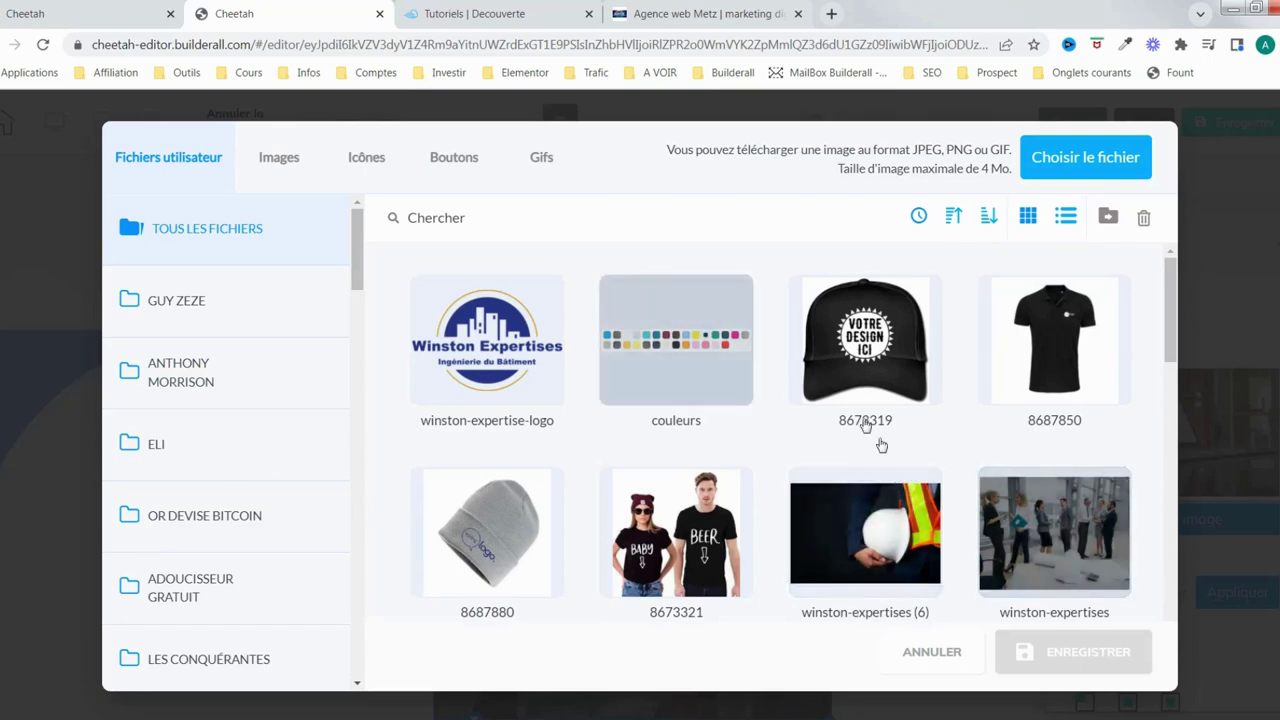
left_click(882, 380)
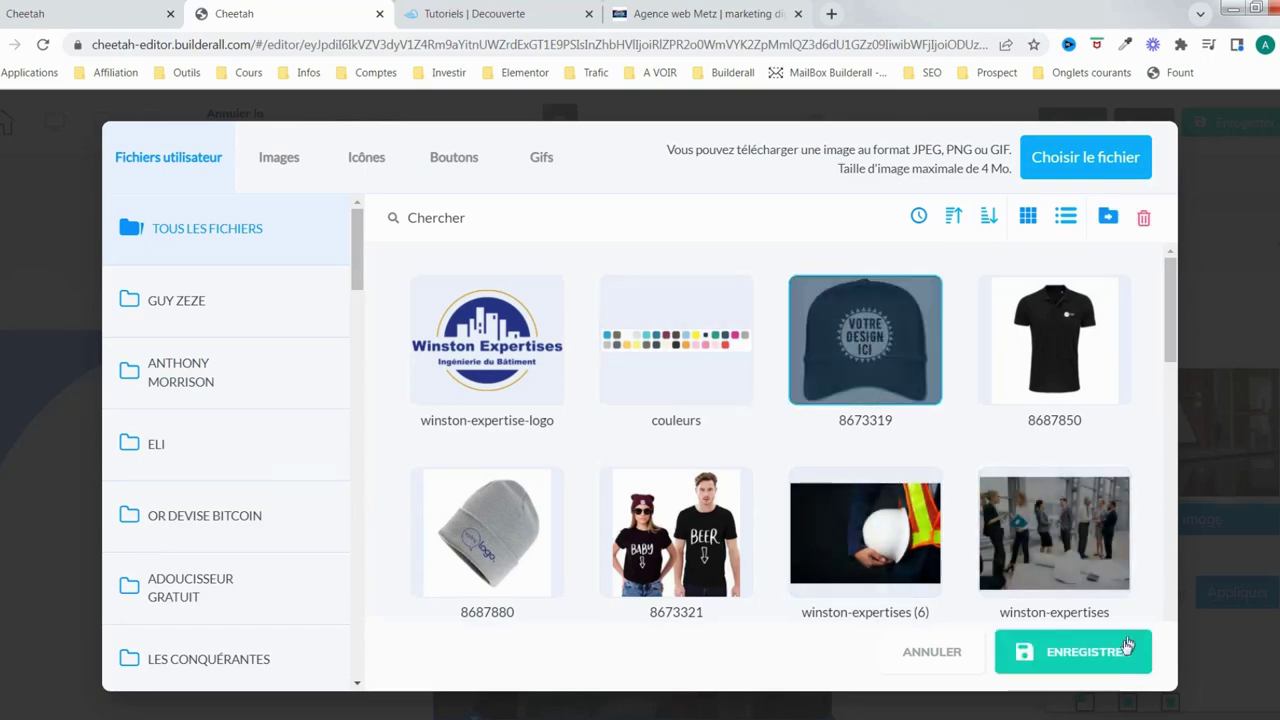
left_click(1100, 654)
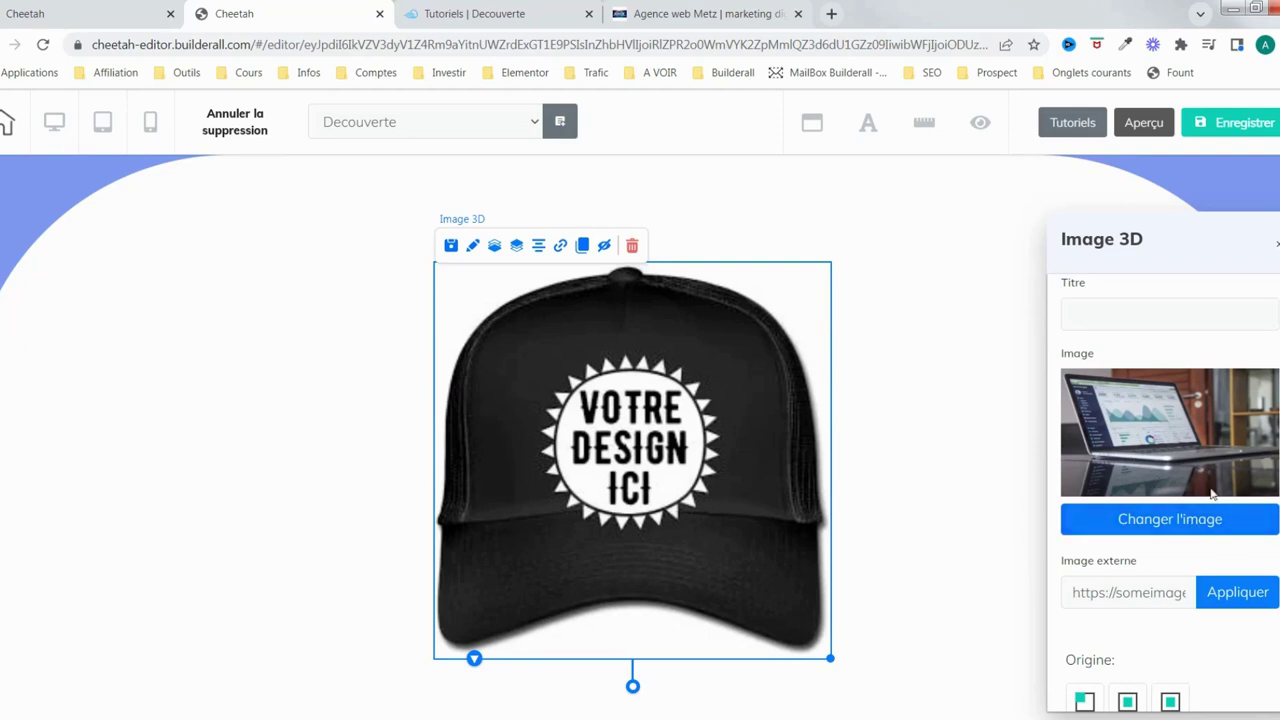
Examine the 3D image's external image, origin, position, repeat, size and scrolling options in the general settings.
scroll(1228, 498, "down", 3)
scroll(1231, 503, "up", 1)
scroll(1231, 503, "down", 1)
scroll(1148, 433, "up", 1)
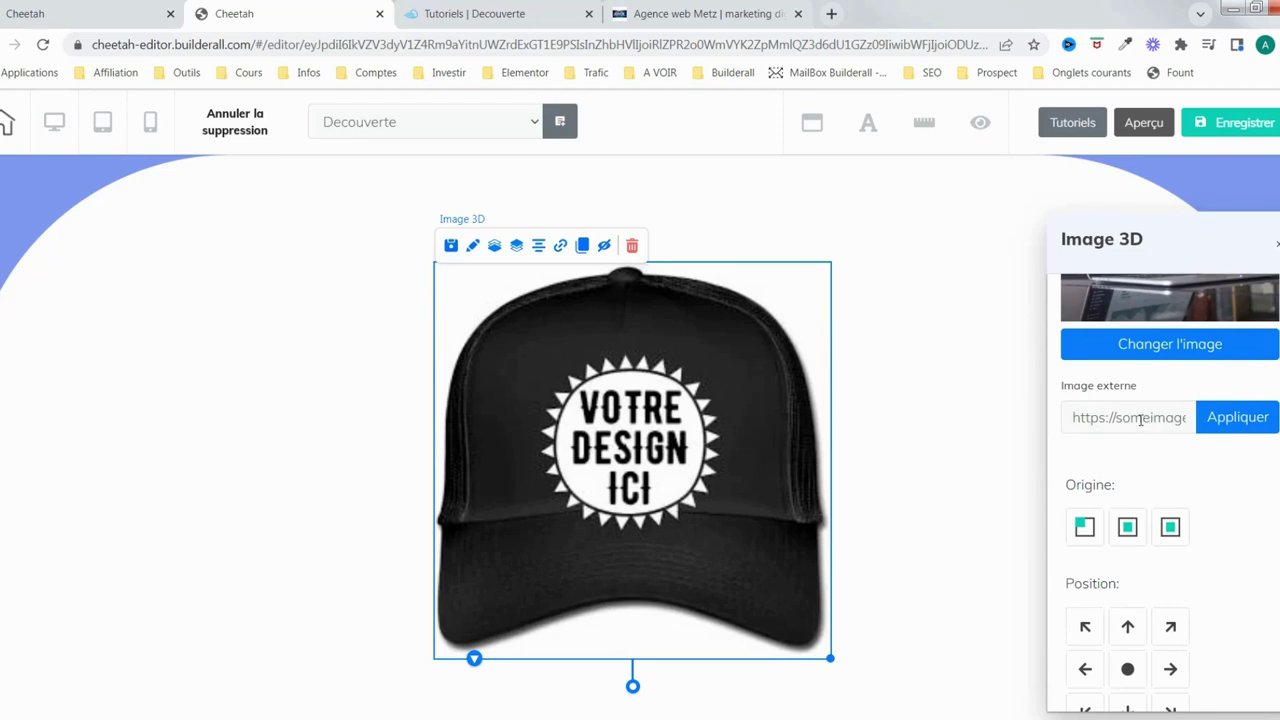
left_click(1070, 420)
scroll(1121, 515, "down", 3)
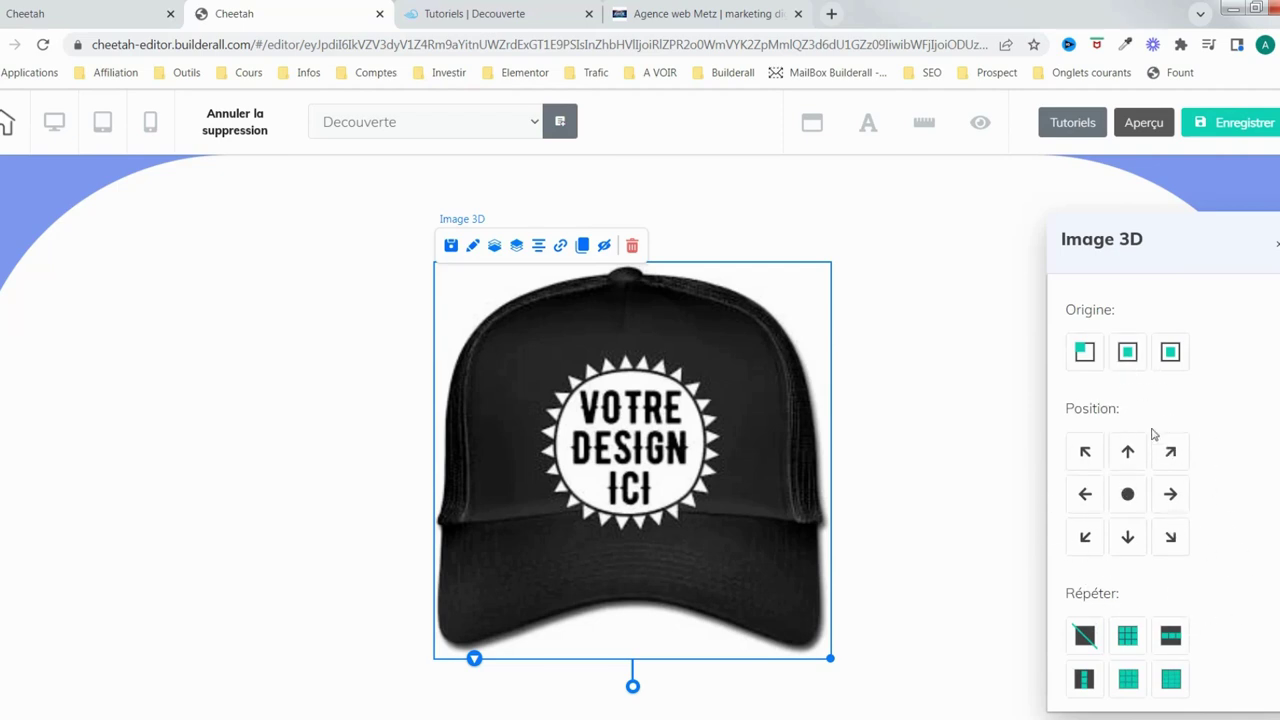
scroll(1206, 446, "down", 2)
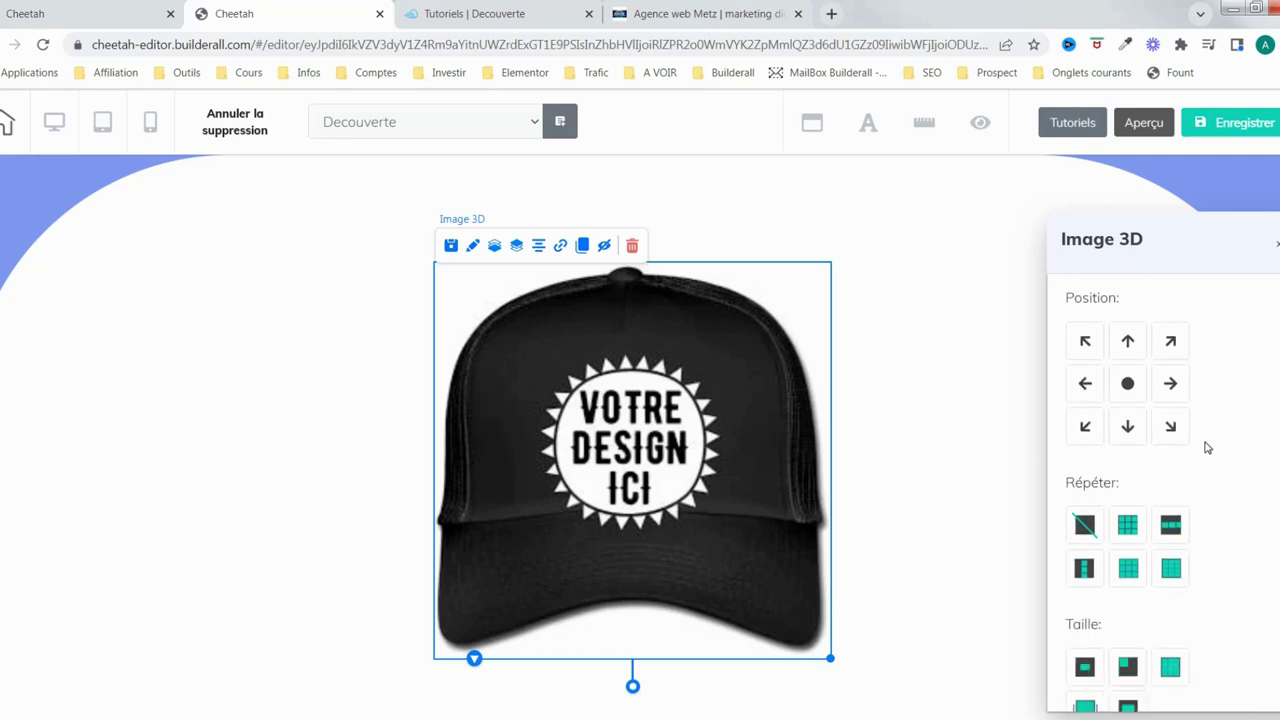
scroll(1190, 468, "down", 2)
scroll(1193, 539, "down", 2)
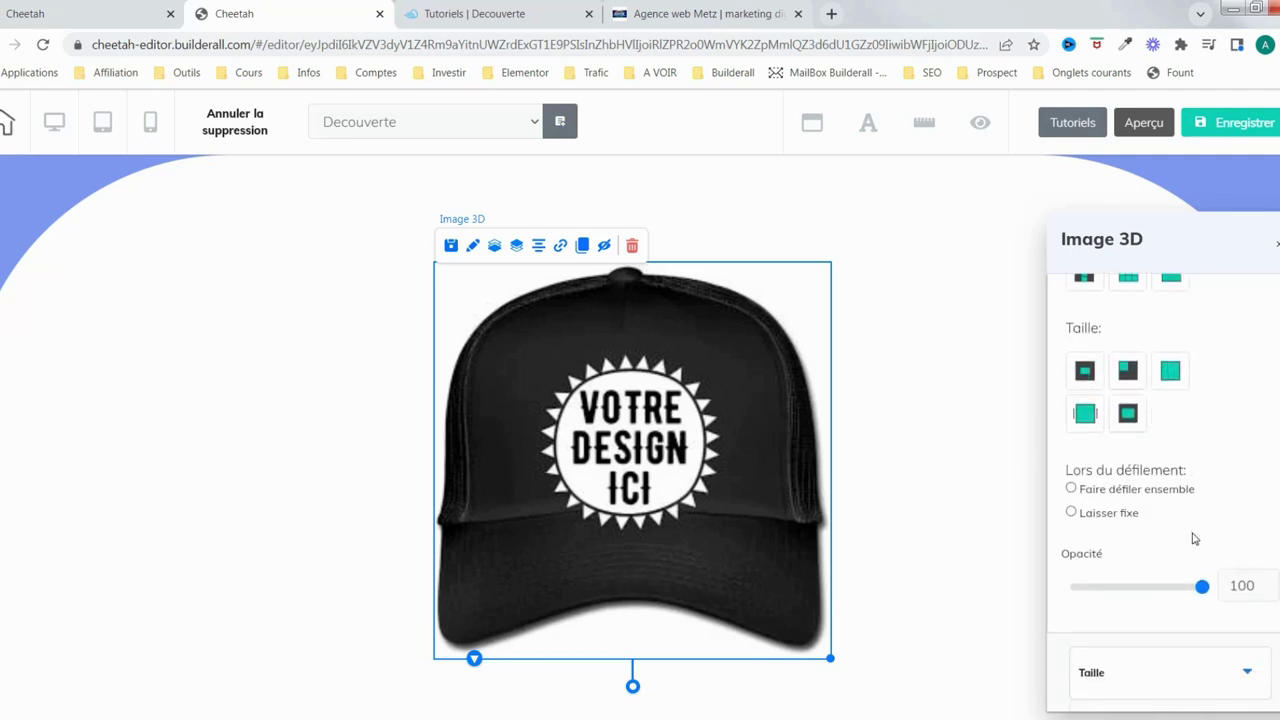
scroll(1212, 516, "up", 2)
scroll(1209, 517, "down", 2)
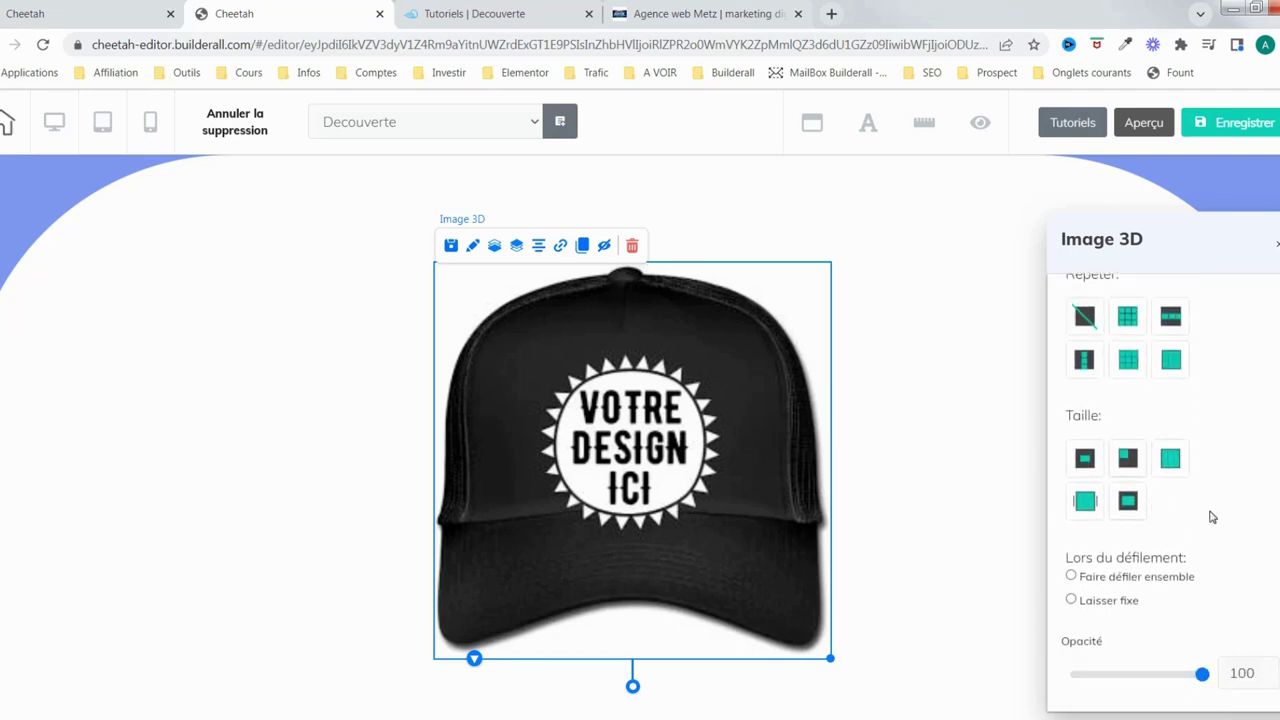
Set the cap image's scrolling behaviour to Laisser fixe, keeping its opacity at 100.
left_click_drag(1204, 558, 1237, 556)
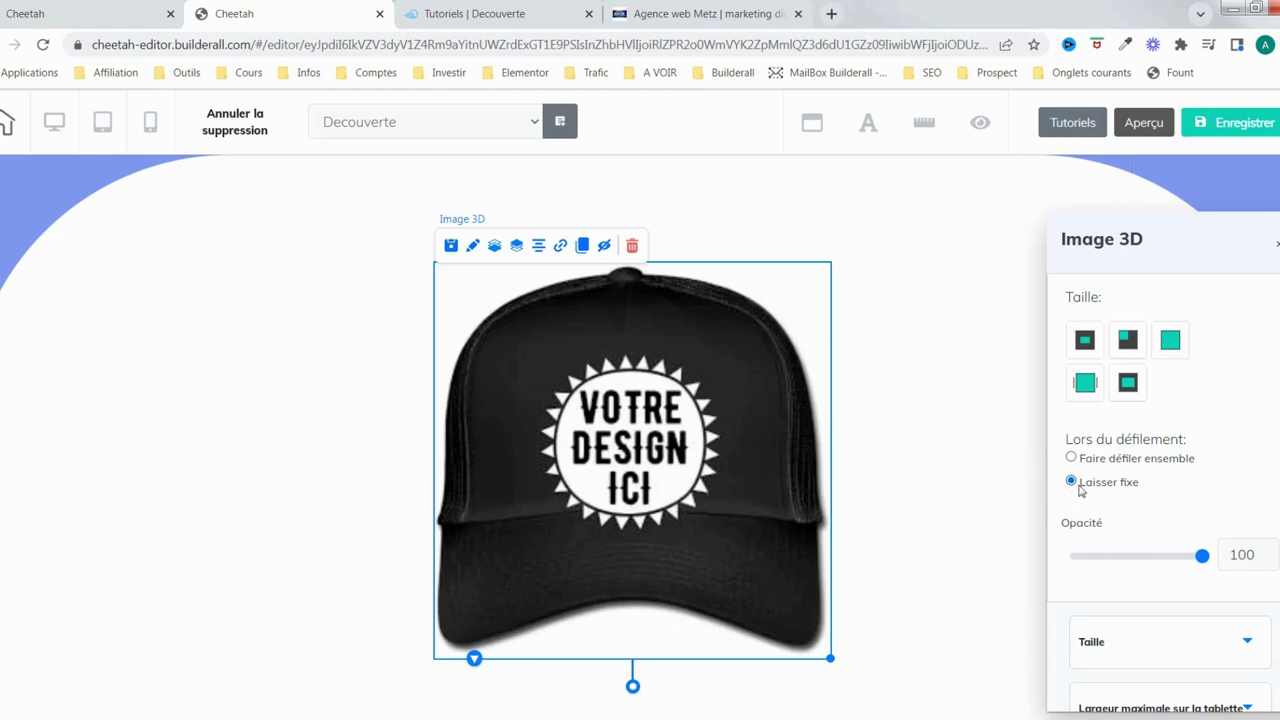
scroll(1166, 522, "down", 1)
scroll(1166, 517, "up", 5)
scroll(1171, 517, "down", 4)
scroll(1175, 511, "down", 3)
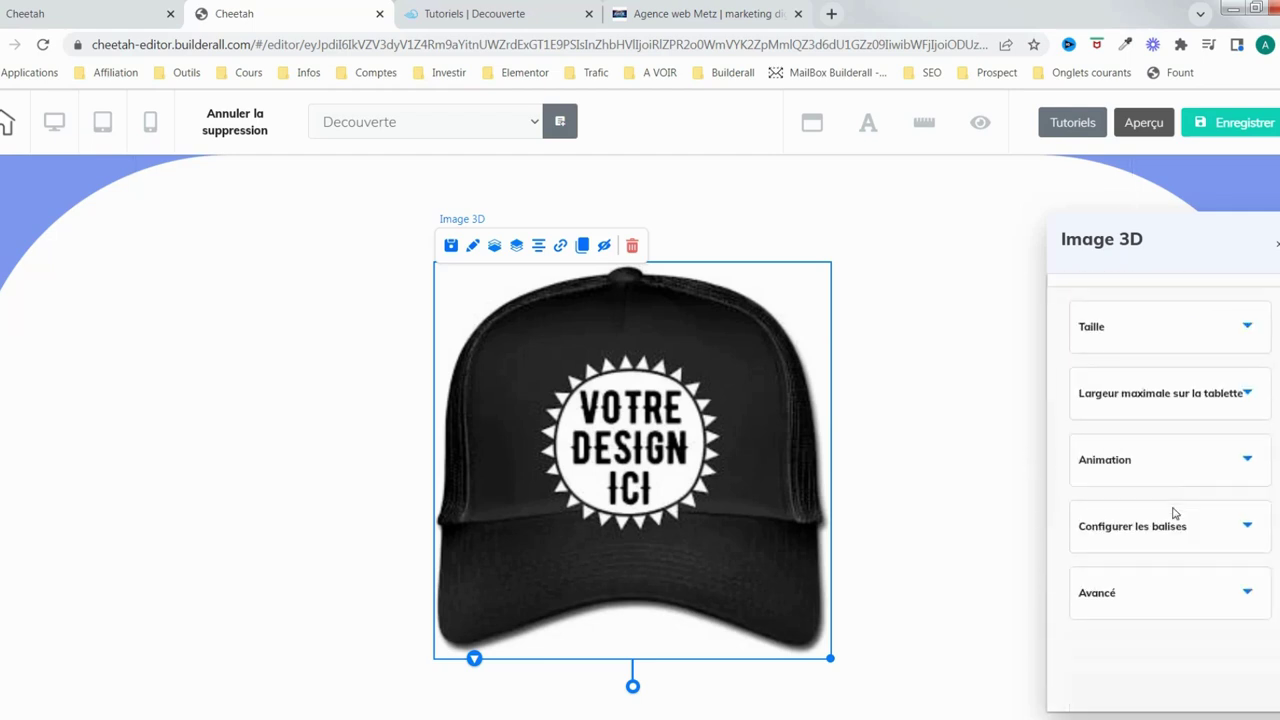
Review the cap image's width, animation and advanced layer settings.
left_click(1246, 328)
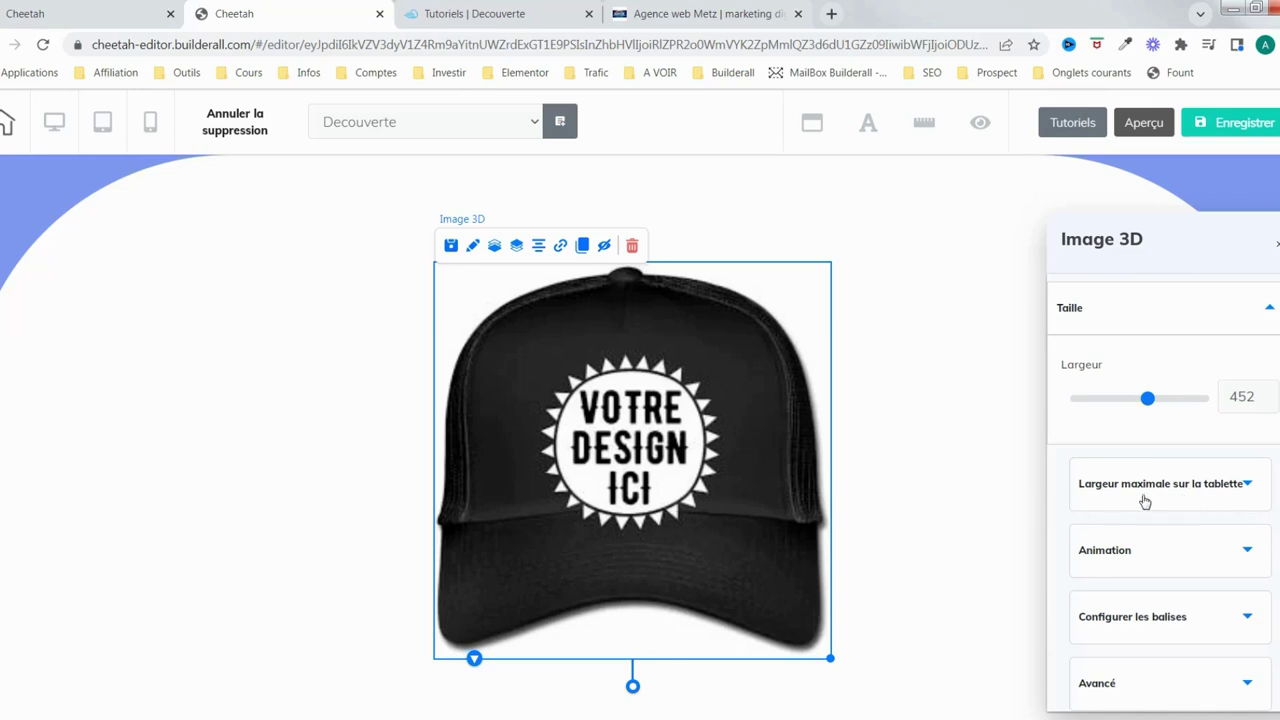
left_click(1248, 555)
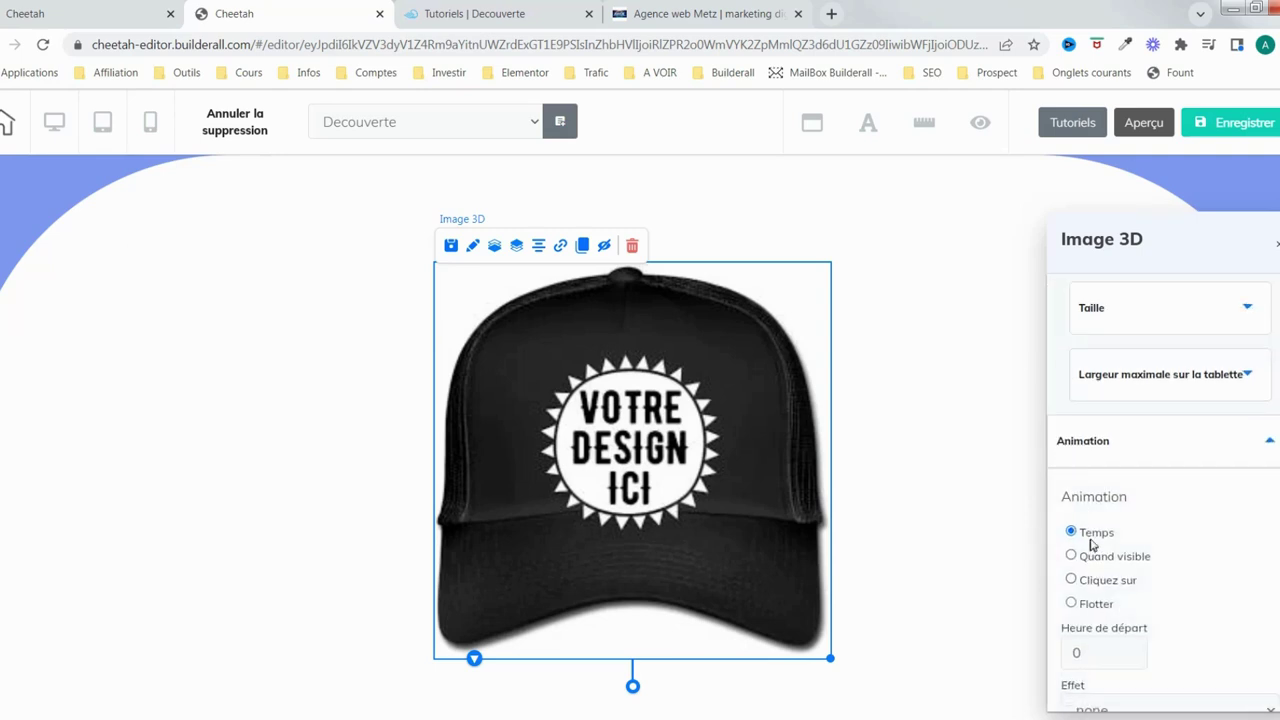
scroll(1094, 570, "down", 2)
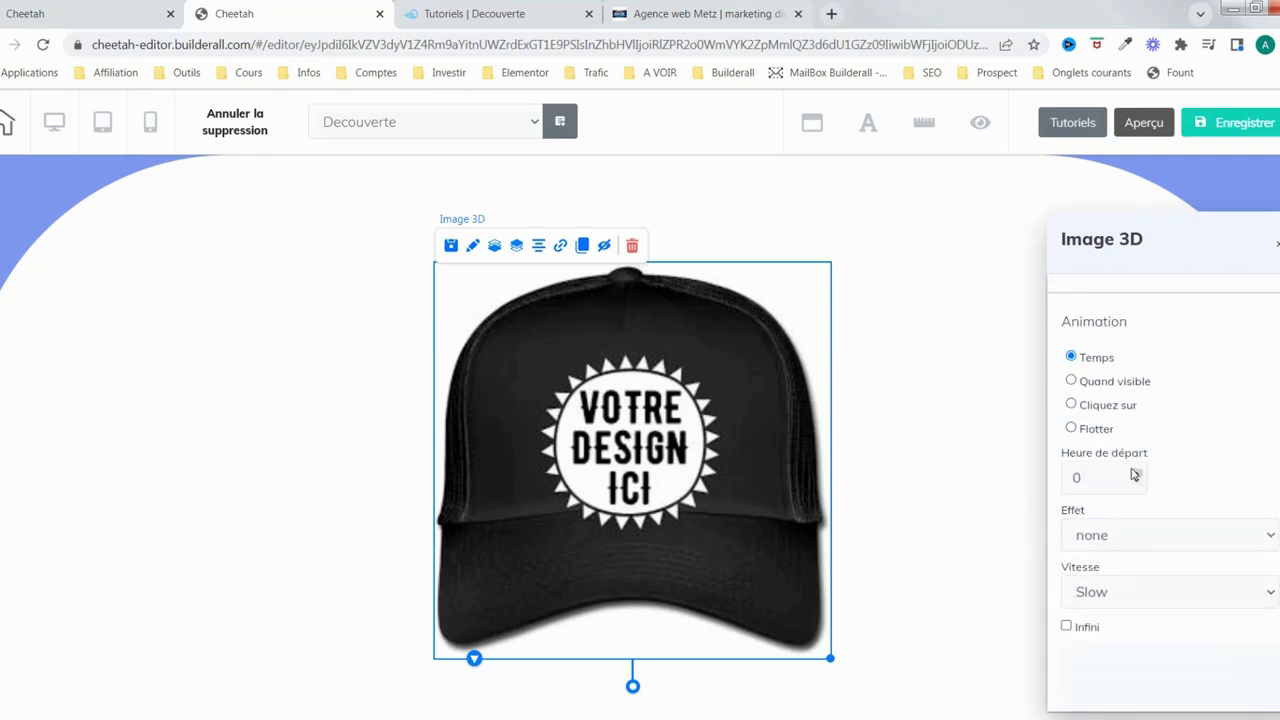
scroll(1214, 563, "down", 4)
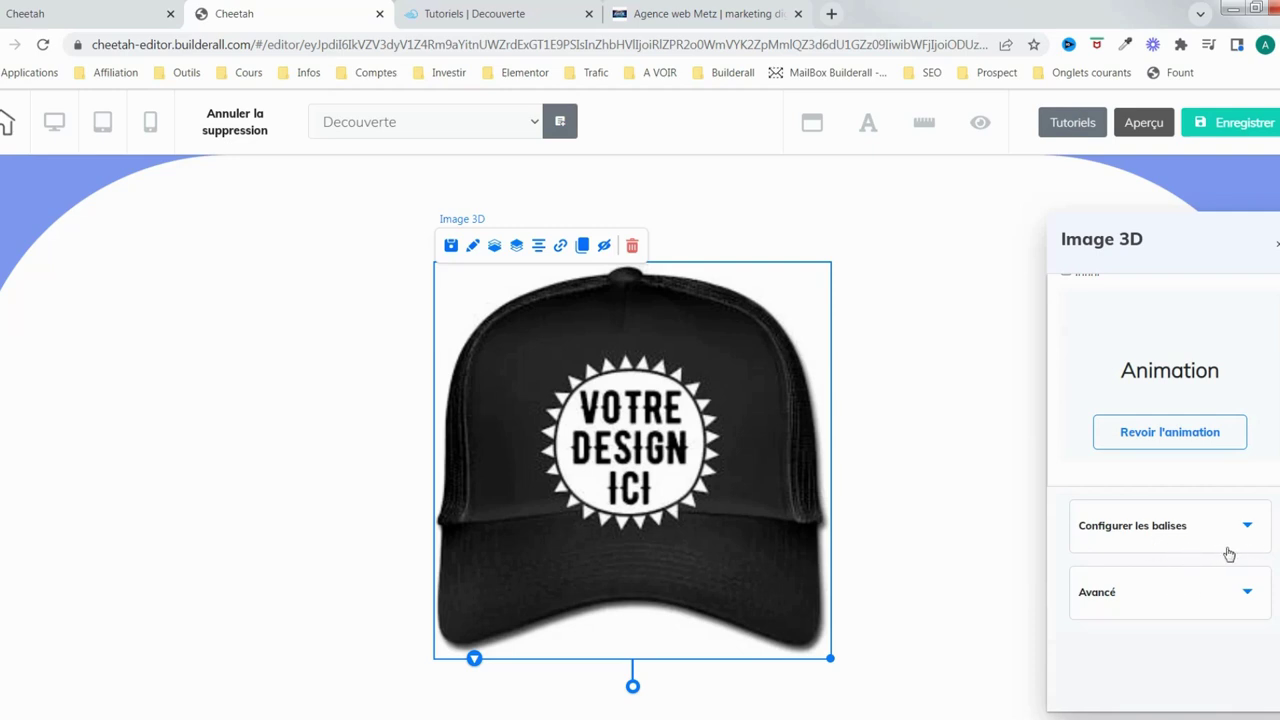
left_click(1246, 593)
scroll(1244, 600, "down", 3)
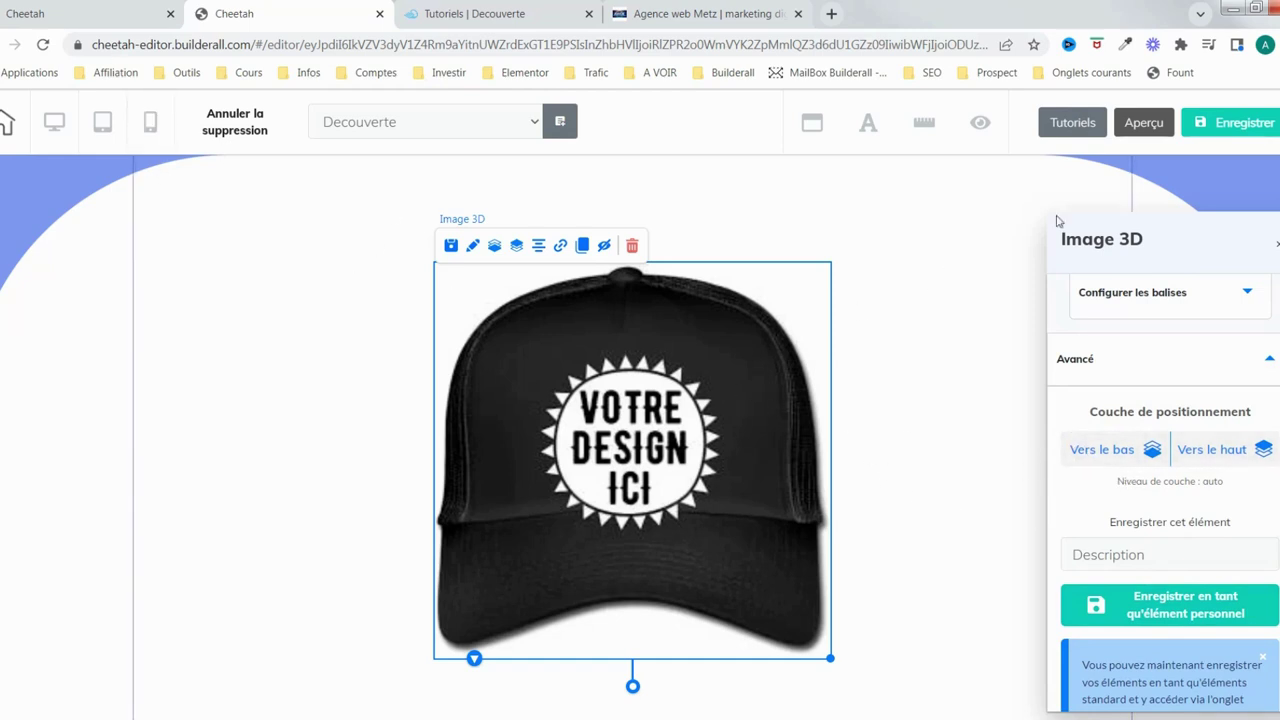
Save and publish the site, and reload the live Decouverte page.
left_click(1242, 124)
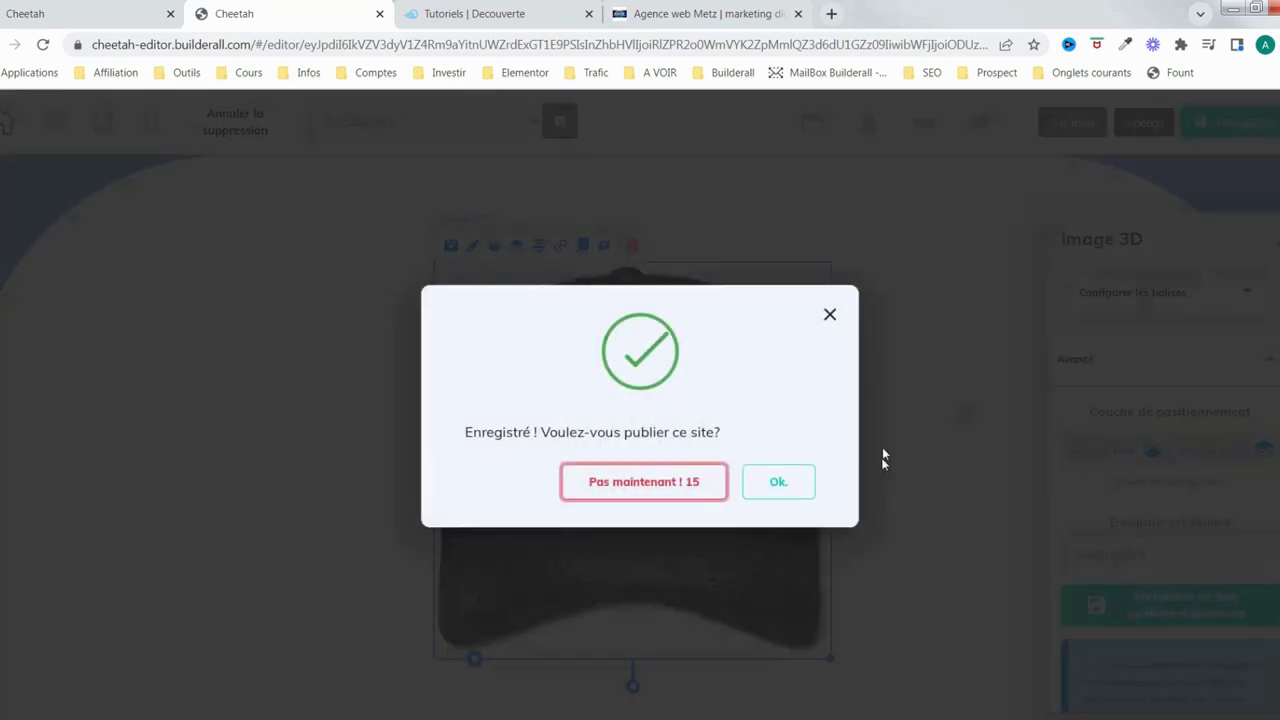
left_click(815, 476)
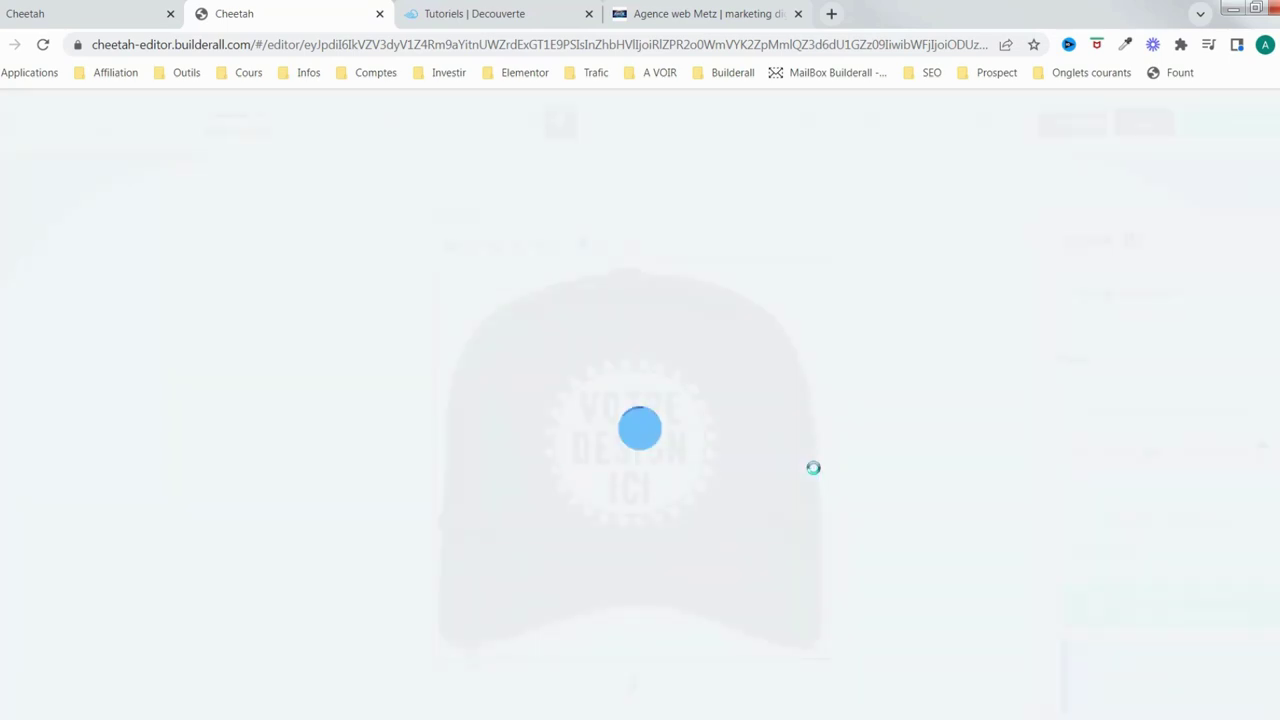
left_click(530, 14)
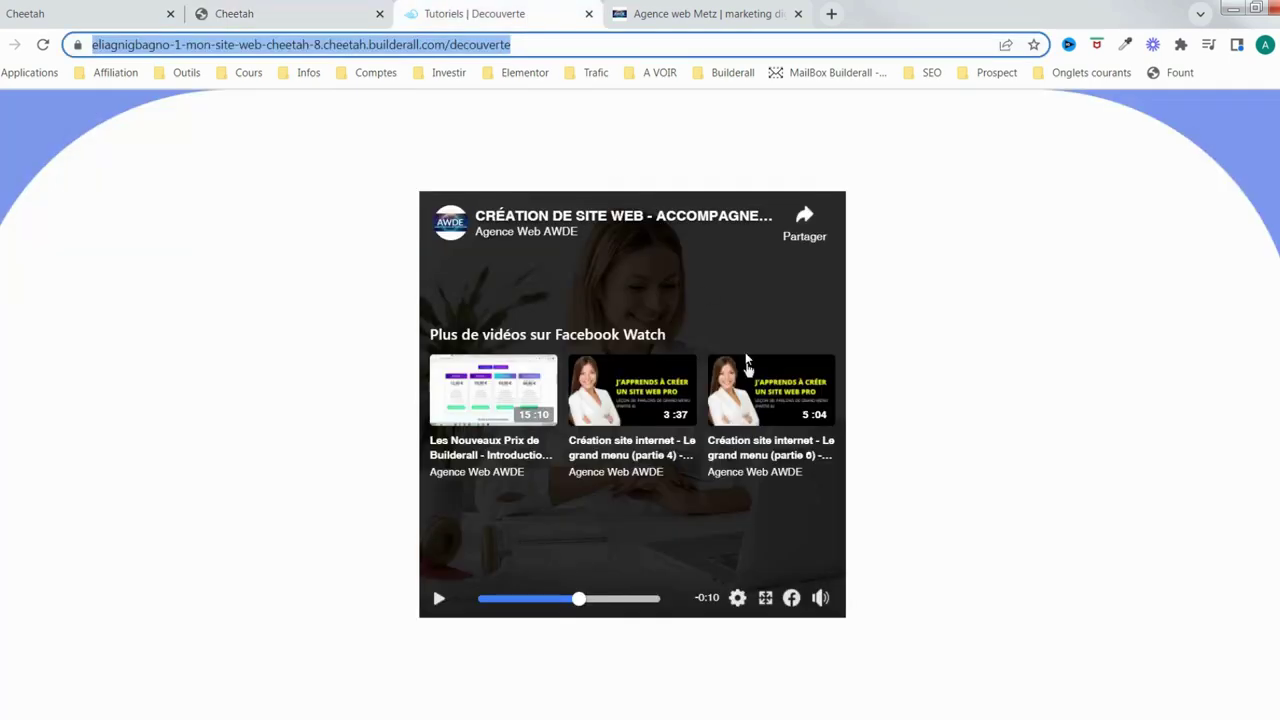
left_click(42, 45)
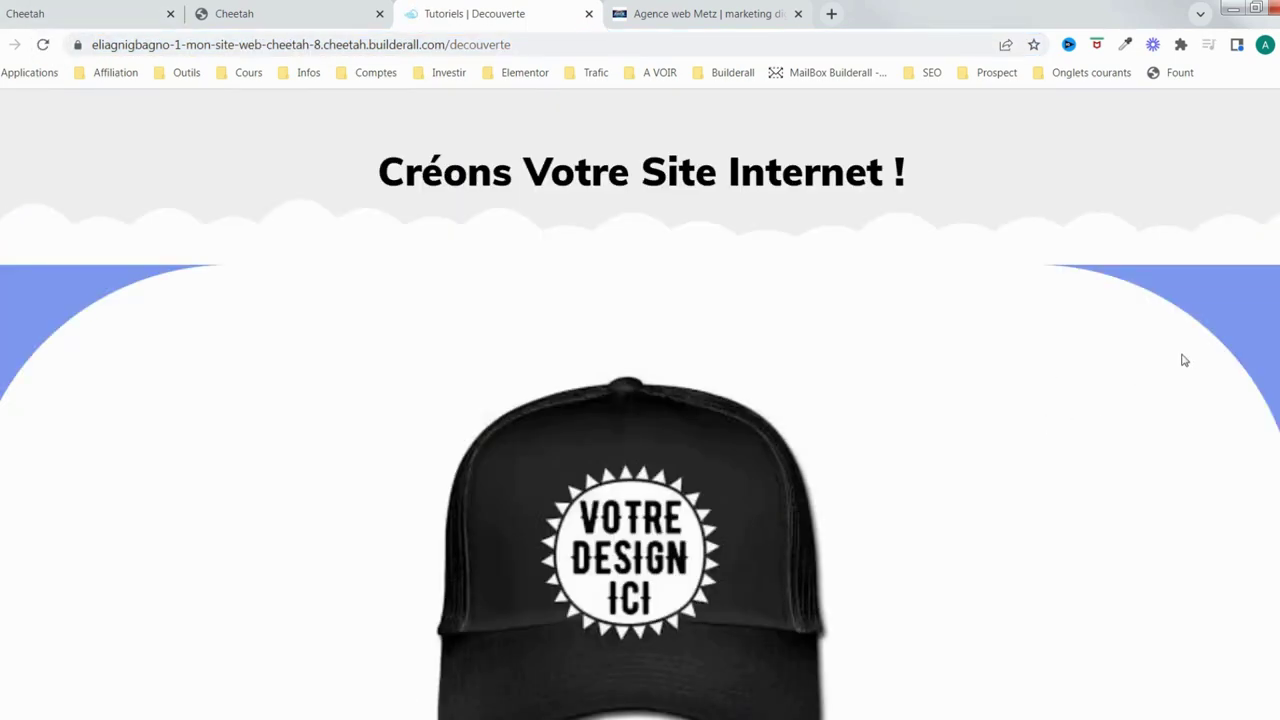
Examine the cap image's 3D effect on the published page.
scroll(1183, 360, "down", 2)
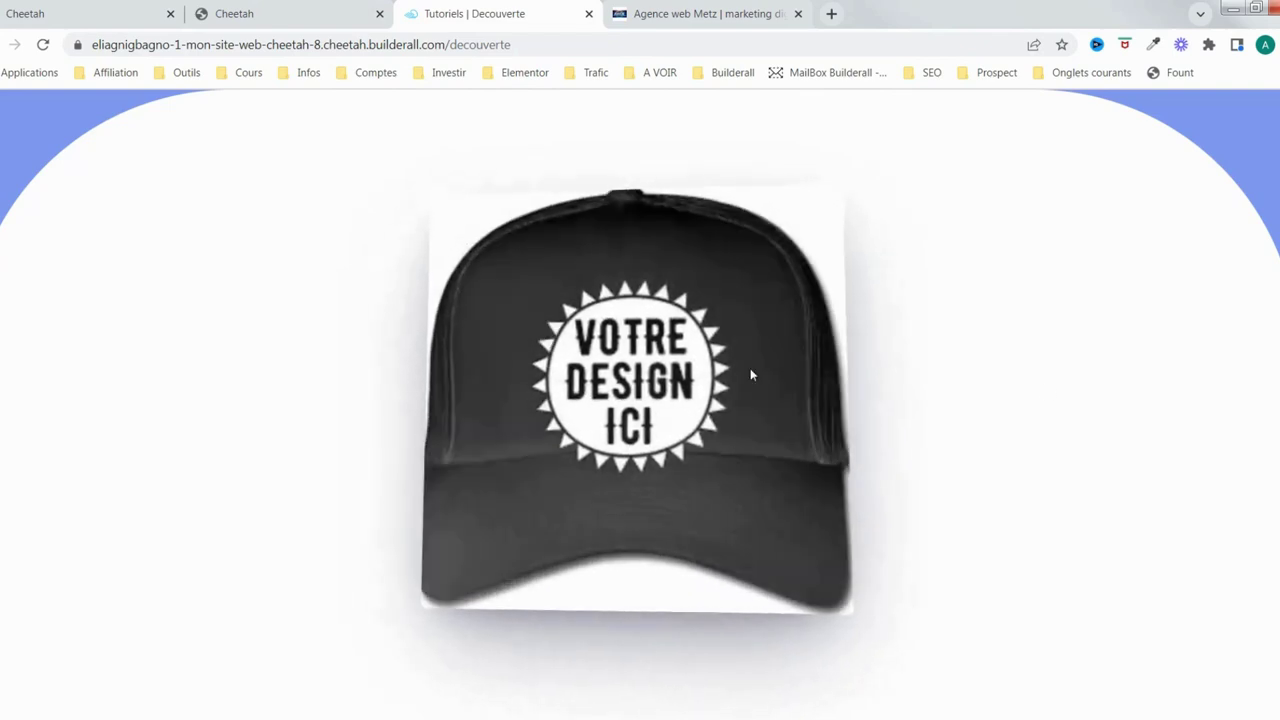
scroll(1020, 380, "down", 3)
scroll(1040, 389, "up", 4)
scroll(1043, 390, "up", 1)
scroll(1043, 392, "down", 3)
scroll(1043, 394, "up", 2)
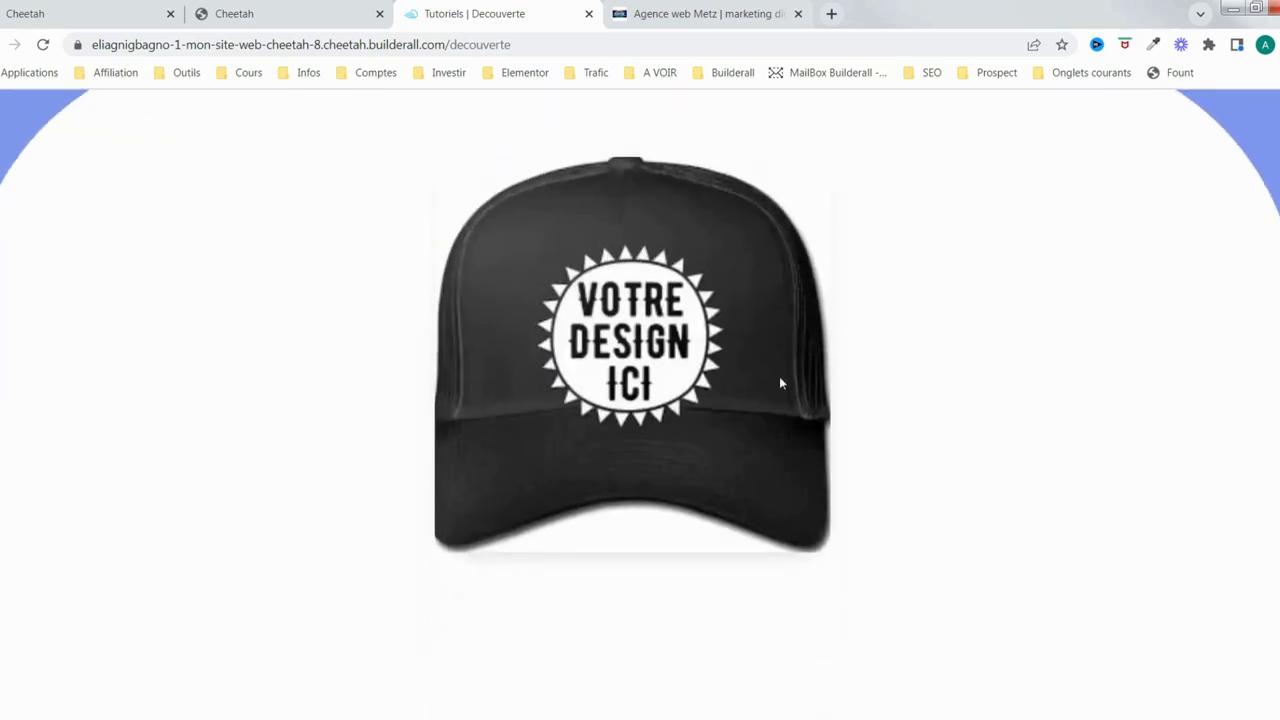
Return to the editor, dismiss the publication dialog and review the cap image's general settings down to scrolling and opacity.
left_click(310, 12)
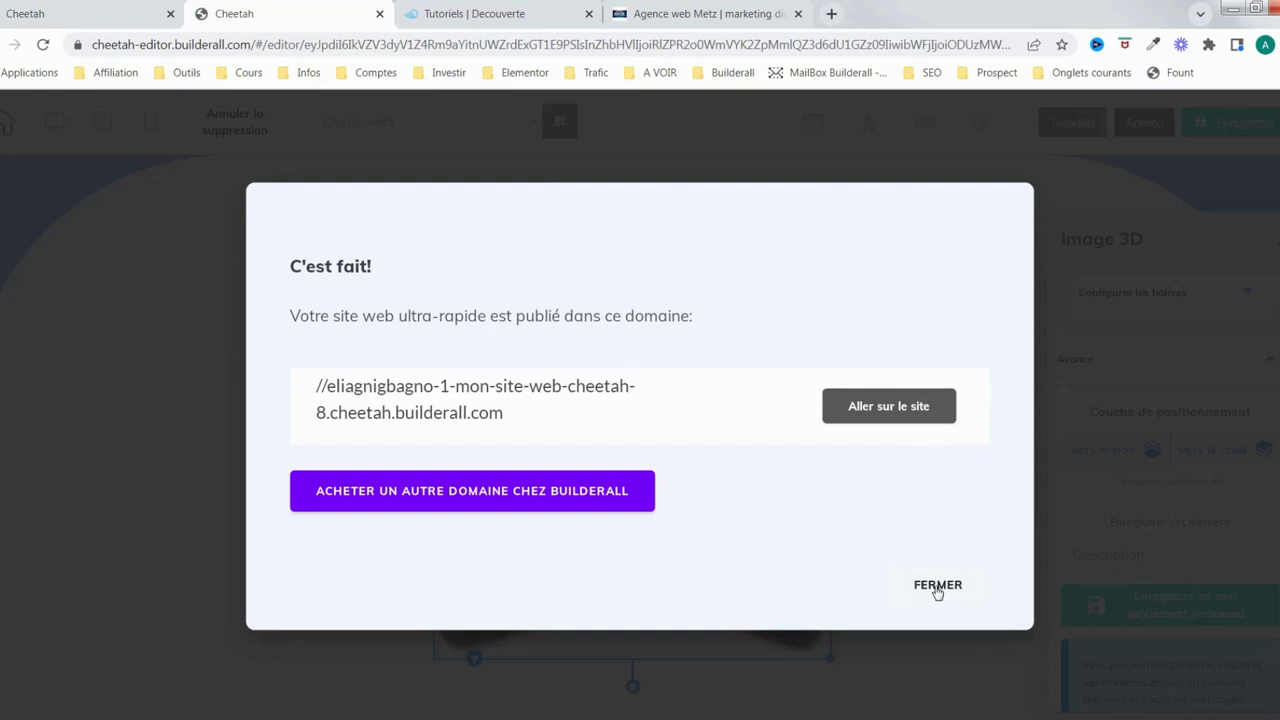
left_click(937, 588)
scroll(1160, 443, "up", 2)
scroll(1185, 440, "up", 2)
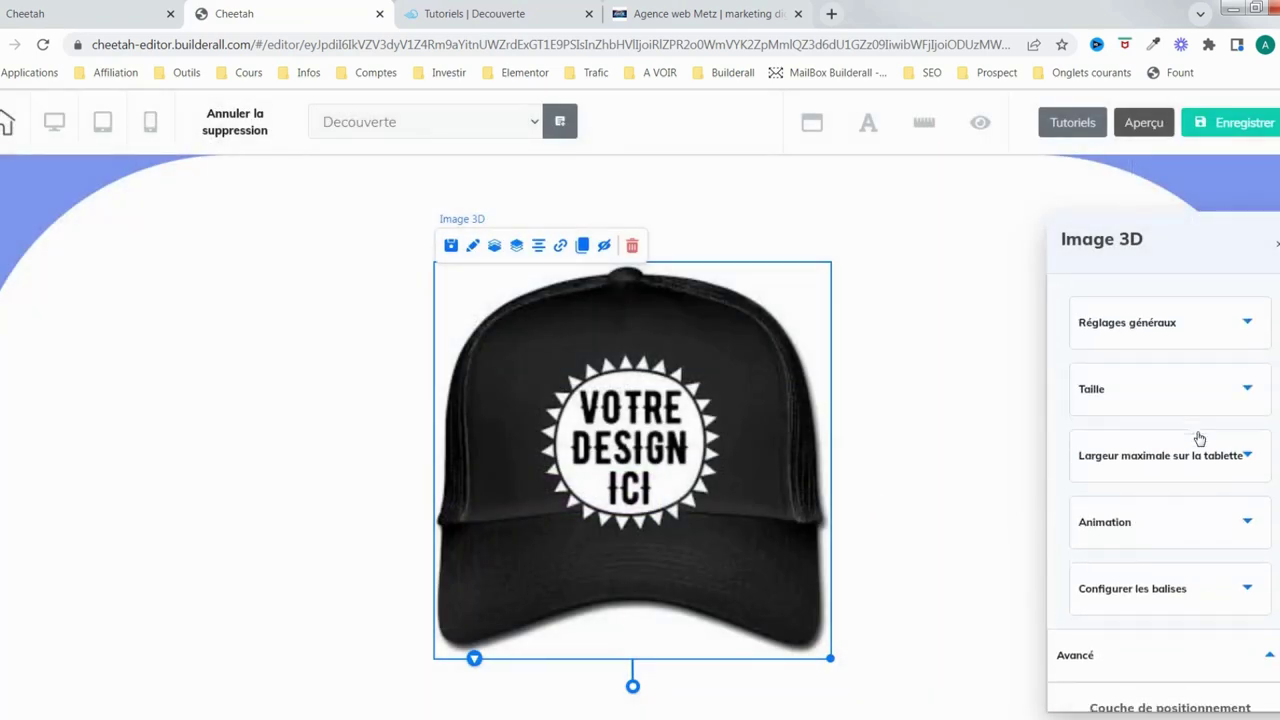
left_click(1229, 330)
scroll(1213, 540, "down", 5)
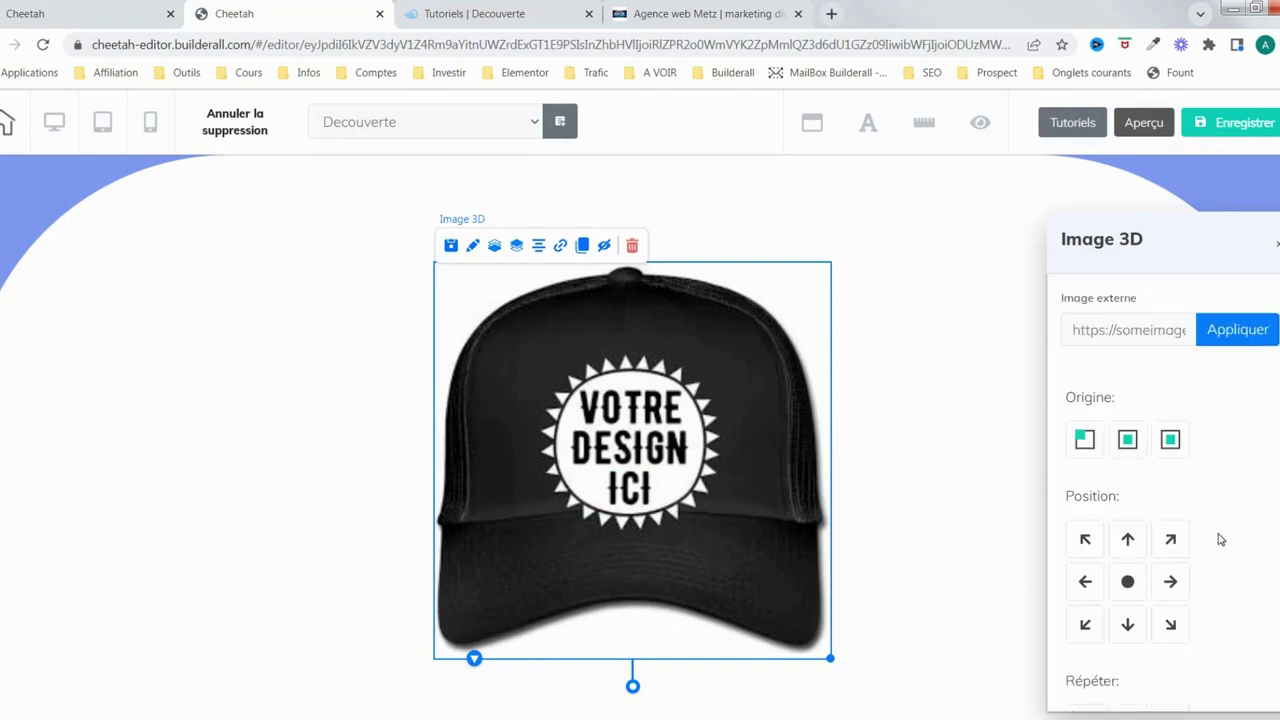
scroll(1219, 540, "up", 2)
scroll(1219, 540, "down", 4)
scroll(1219, 537, "down", 4)
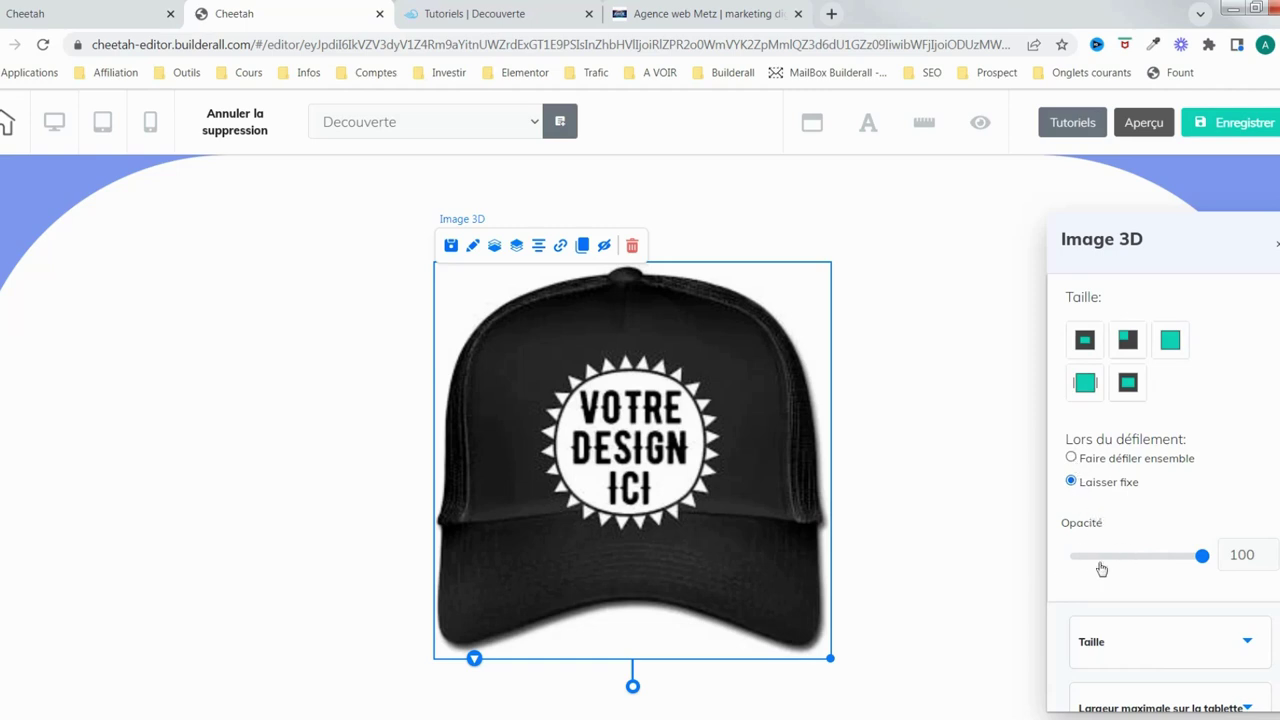
Check how the cap image behaves while scrolling the live Decouverte page, and return to the editor.
left_click(475, 14)
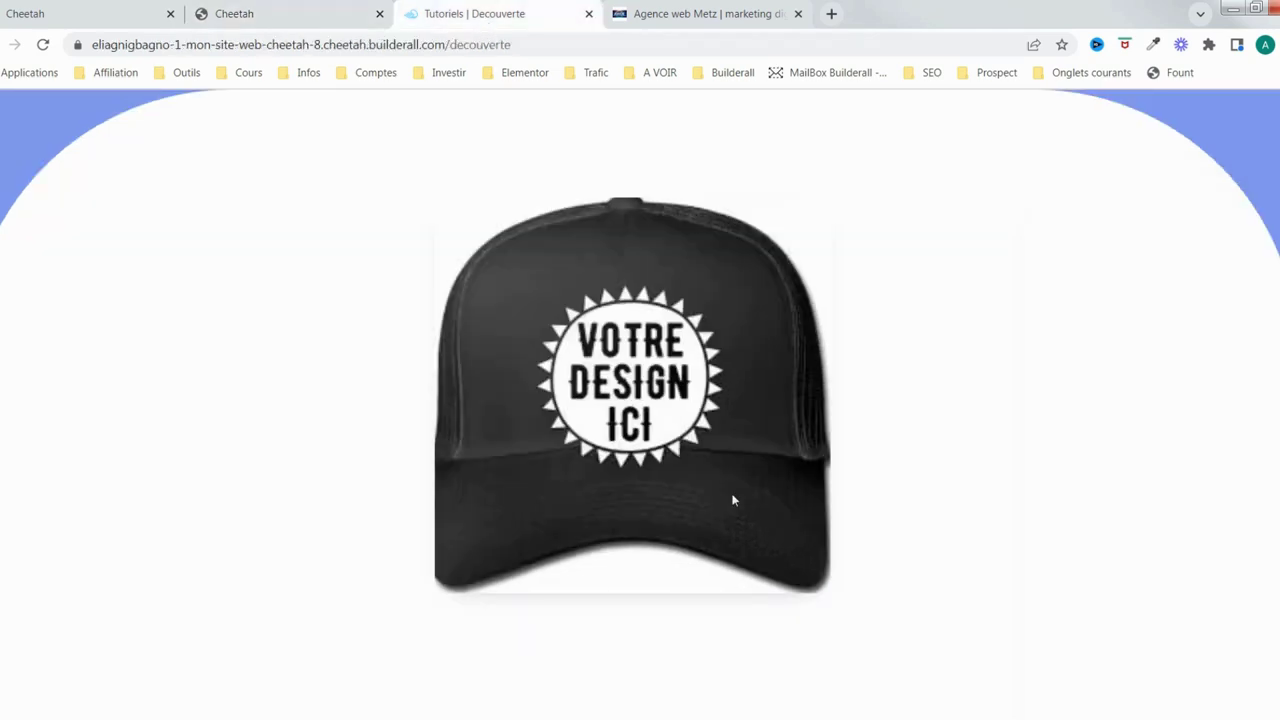
scroll(1091, 377, "down", 3)
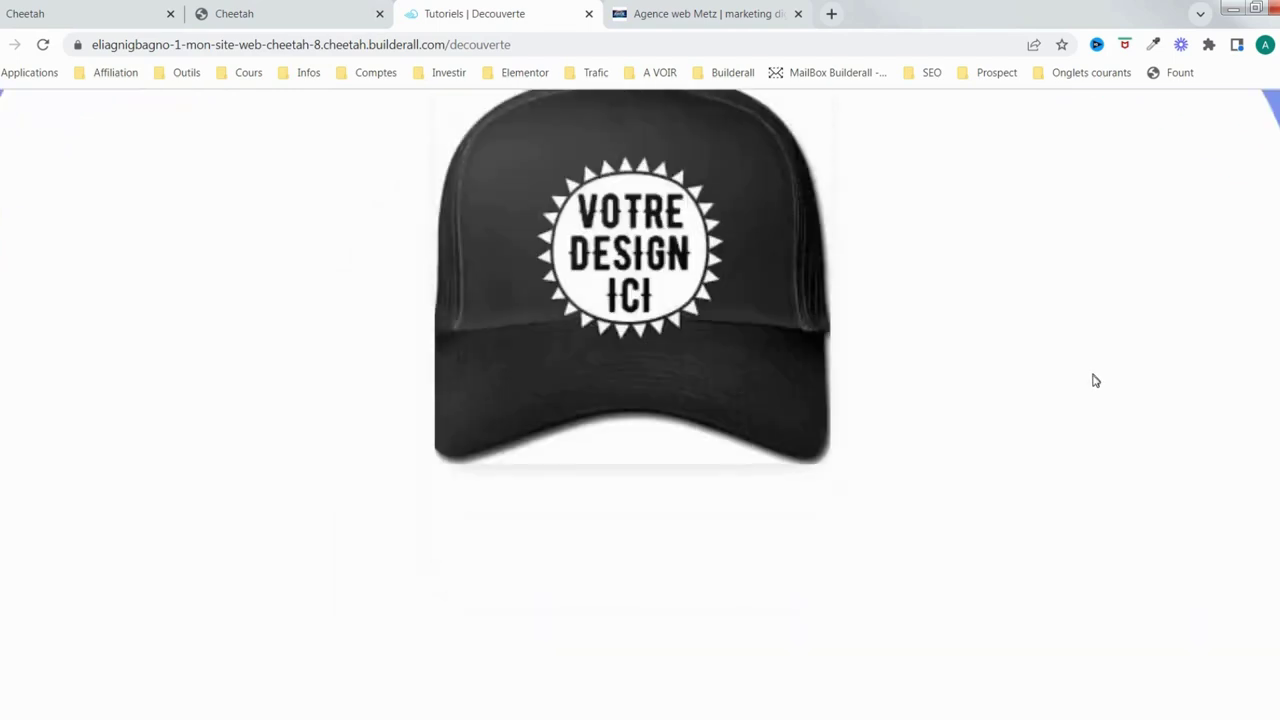
scroll(1090, 400, "up", 4)
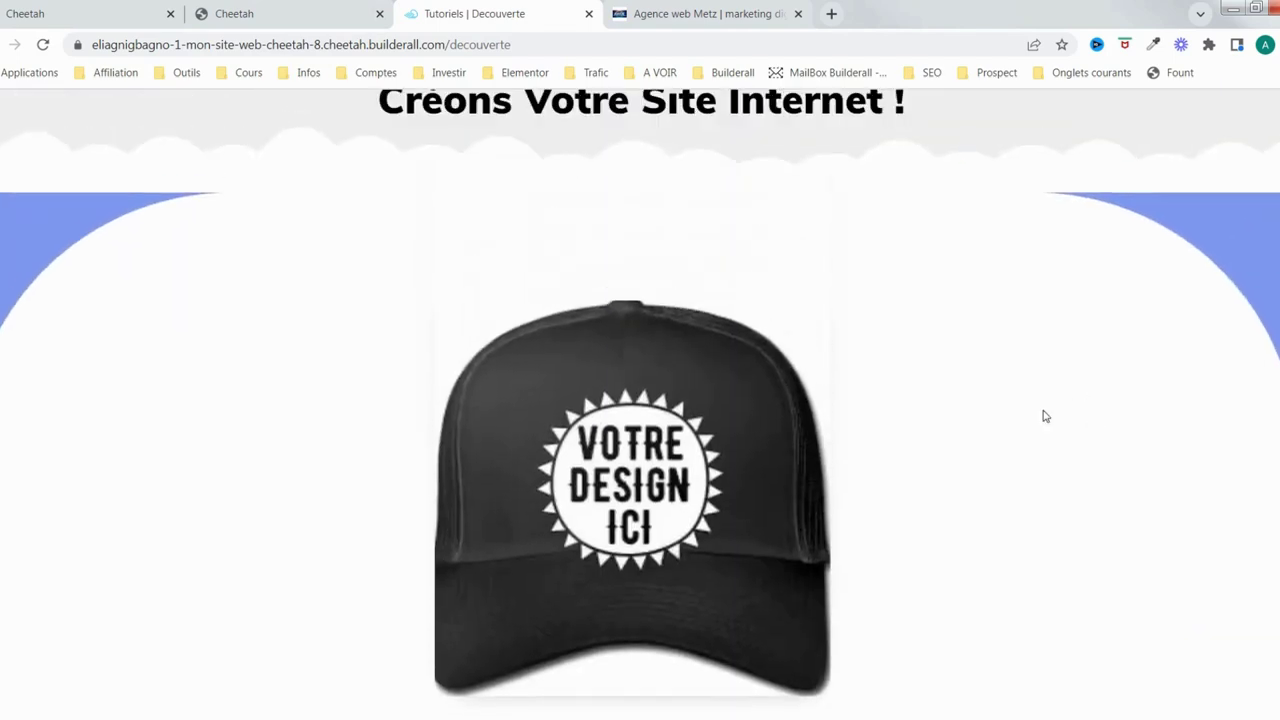
left_click(285, 17)
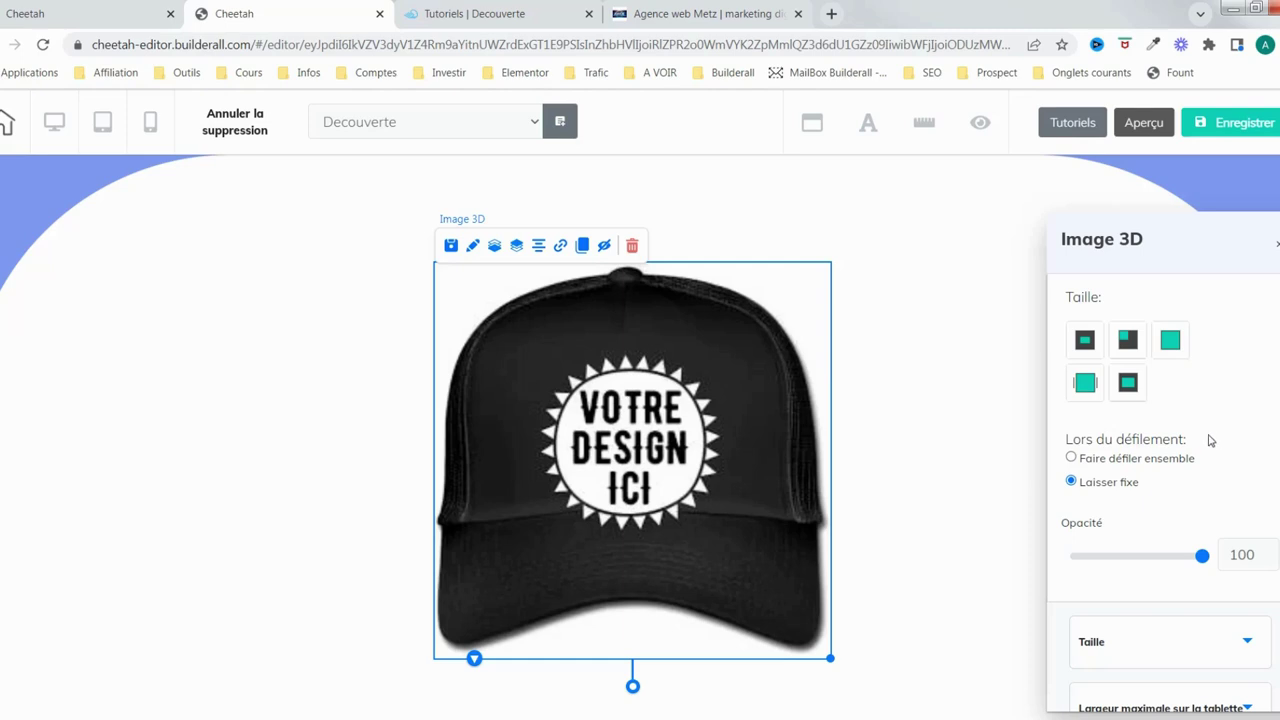
Set the cap image's scrolling behaviour to "Faire défiler ensemble", and save and publish the site.
scroll(1180, 490, "down", 2)
scroll(1210, 492, "up", 1)
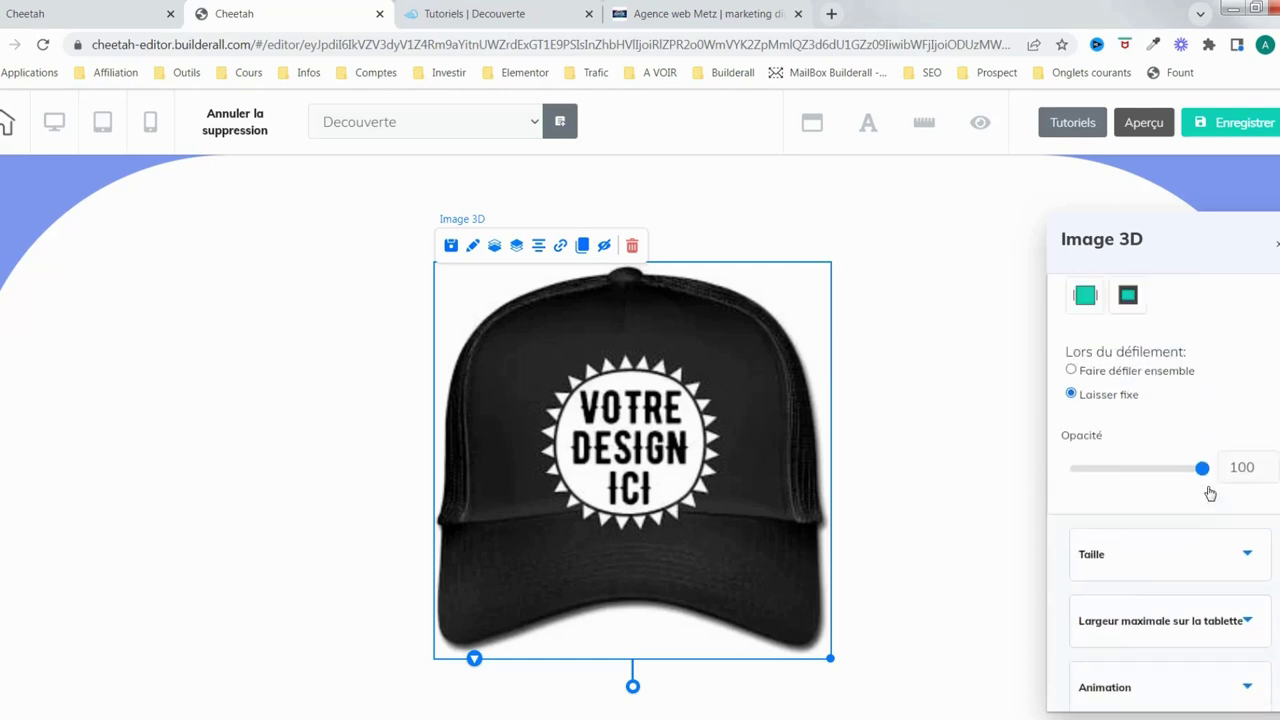
left_click(1072, 370)
left_click(1234, 126)
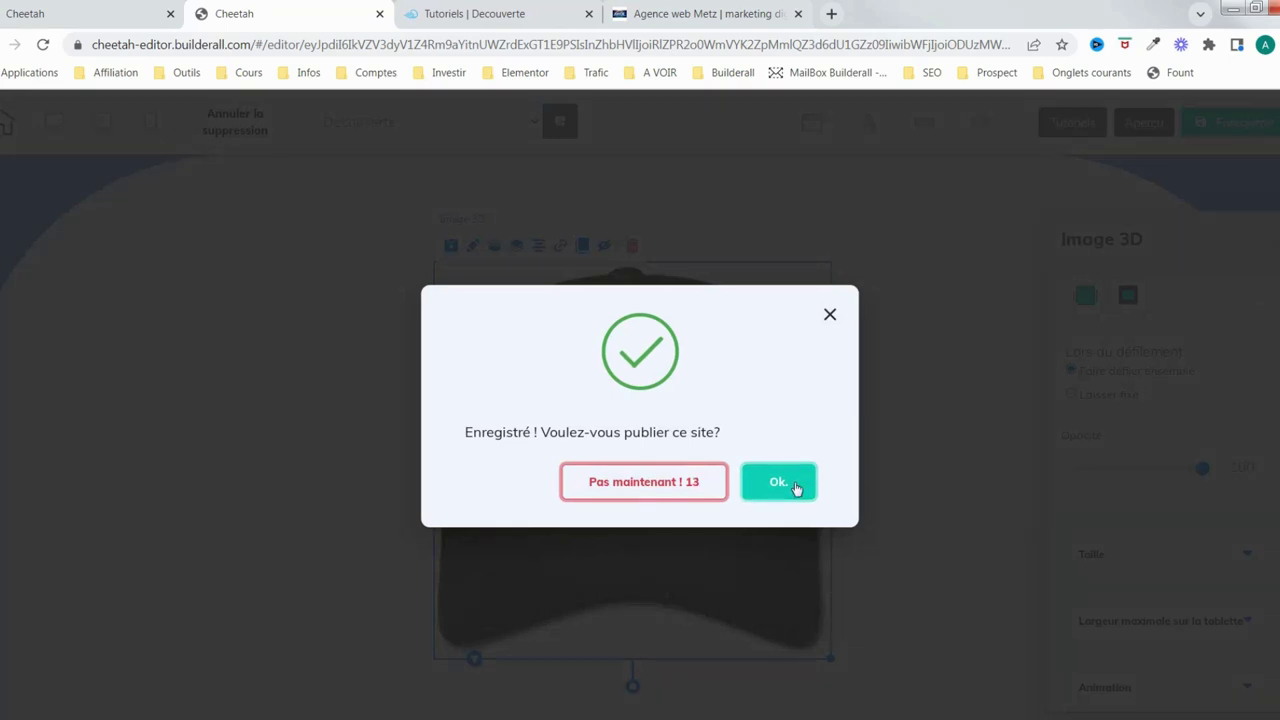
left_click(797, 488)
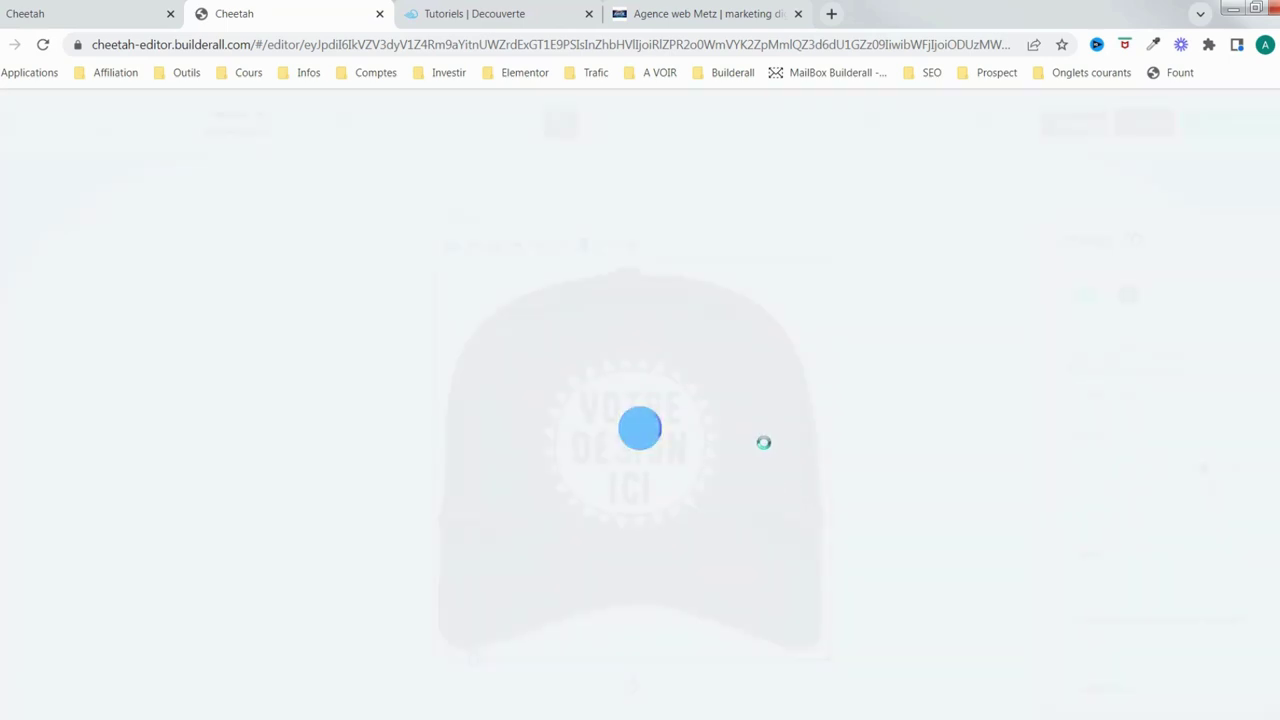
Dismiss the publication dialog and check the cap image's 3D effect and scrolling on the live Decouverte page.
left_click(472, 18)
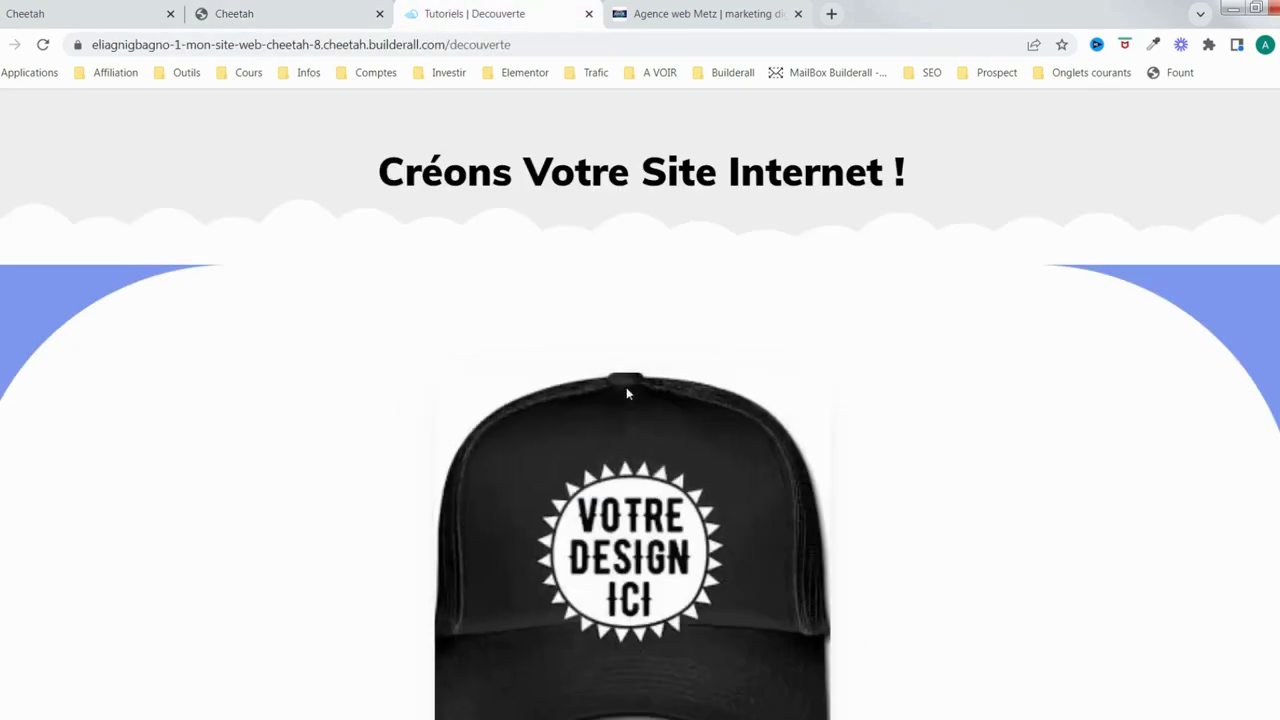
left_click(303, 12)
left_click(939, 592)
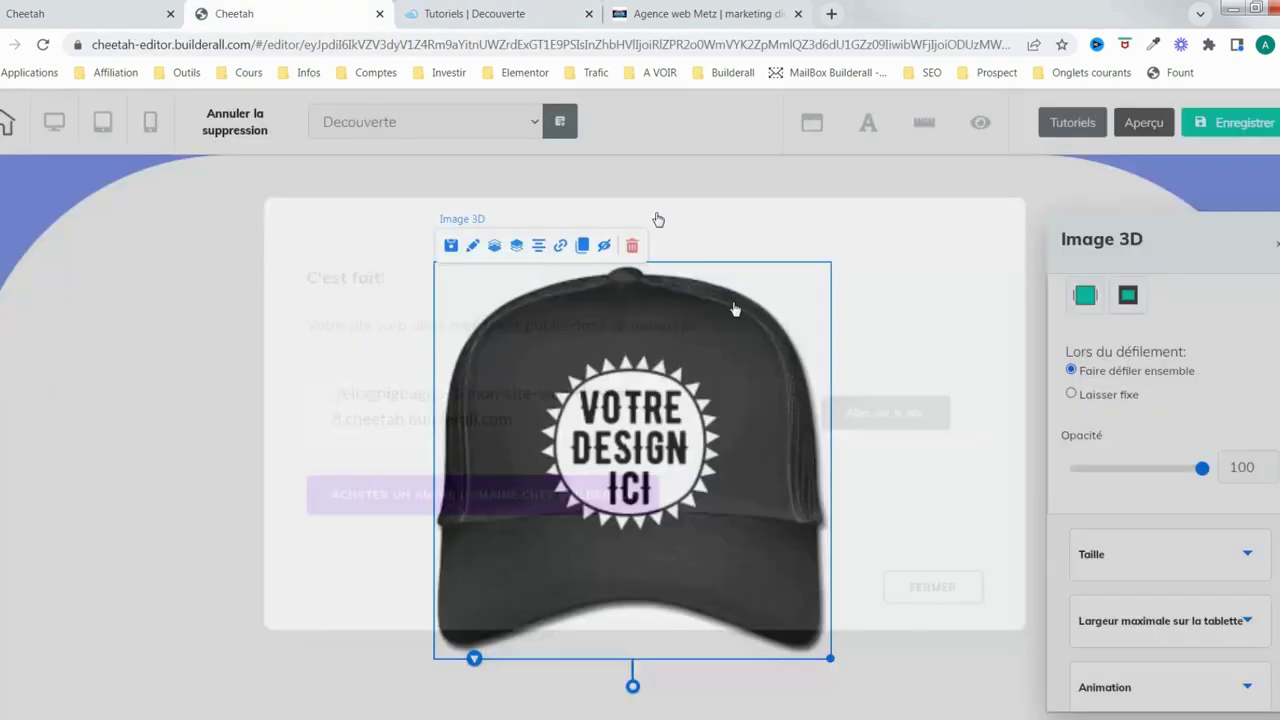
left_click(513, 22)
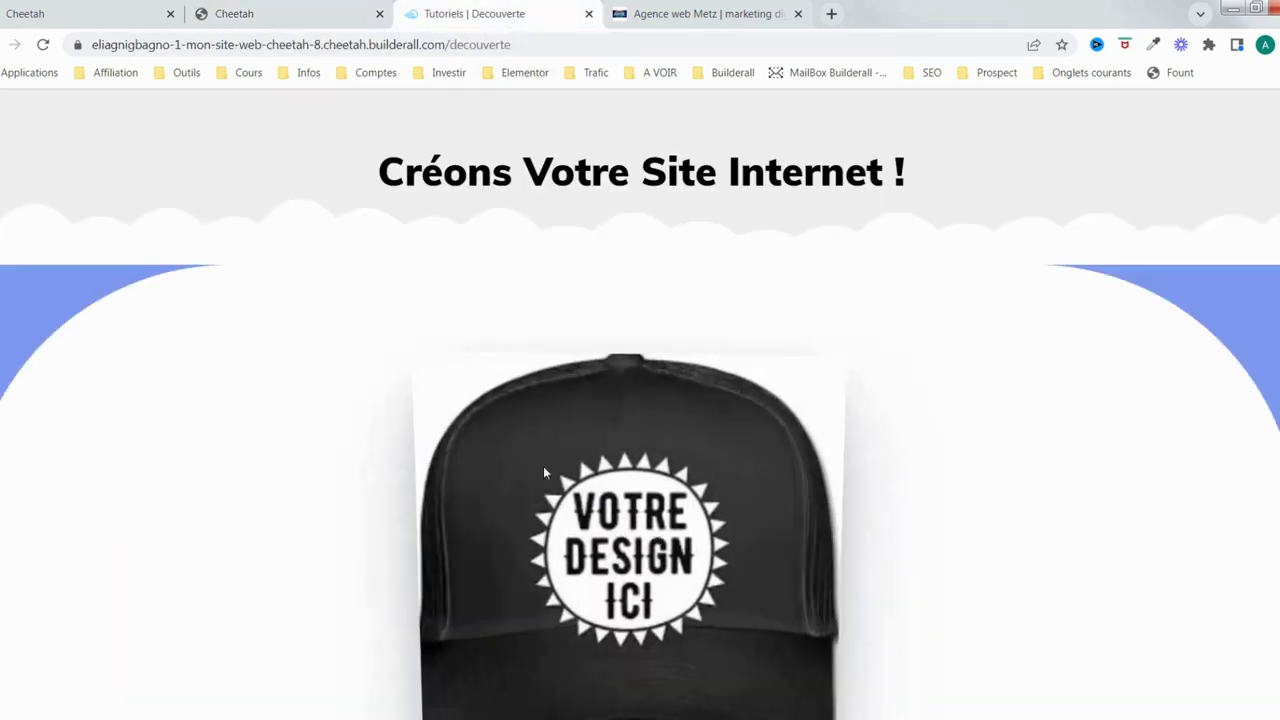
scroll(899, 452, "down", 2)
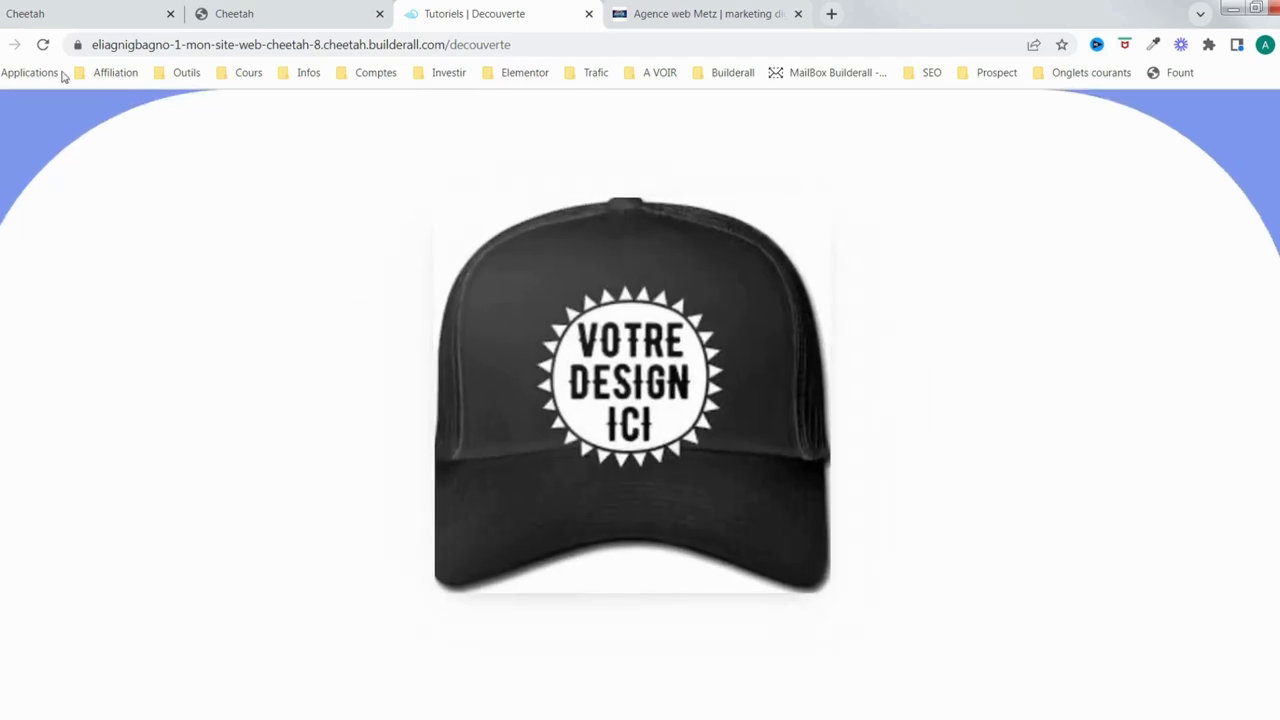
Return to the editor, move the cap image to the left side of the section and add a standard horizontal image beside it.
key("ctrl+shift+Tab")
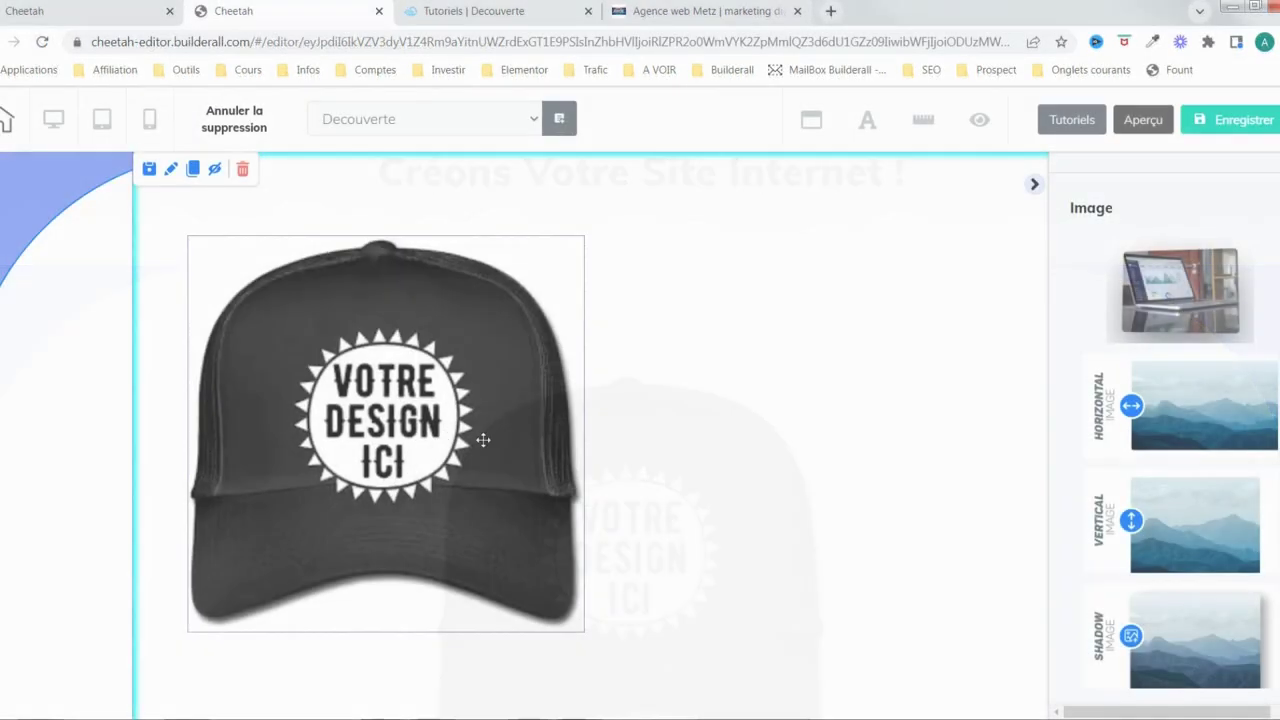
left_click_drag(1185, 401, 1043, 391)
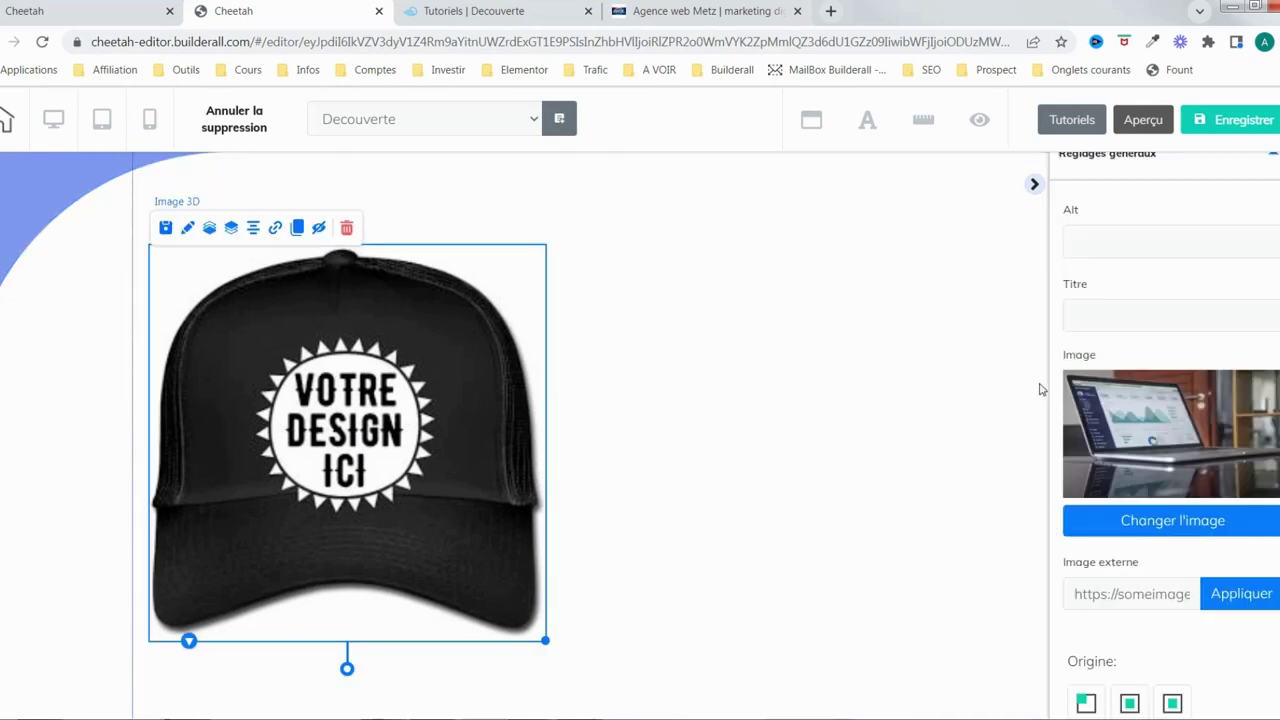
left_click(1034, 187)
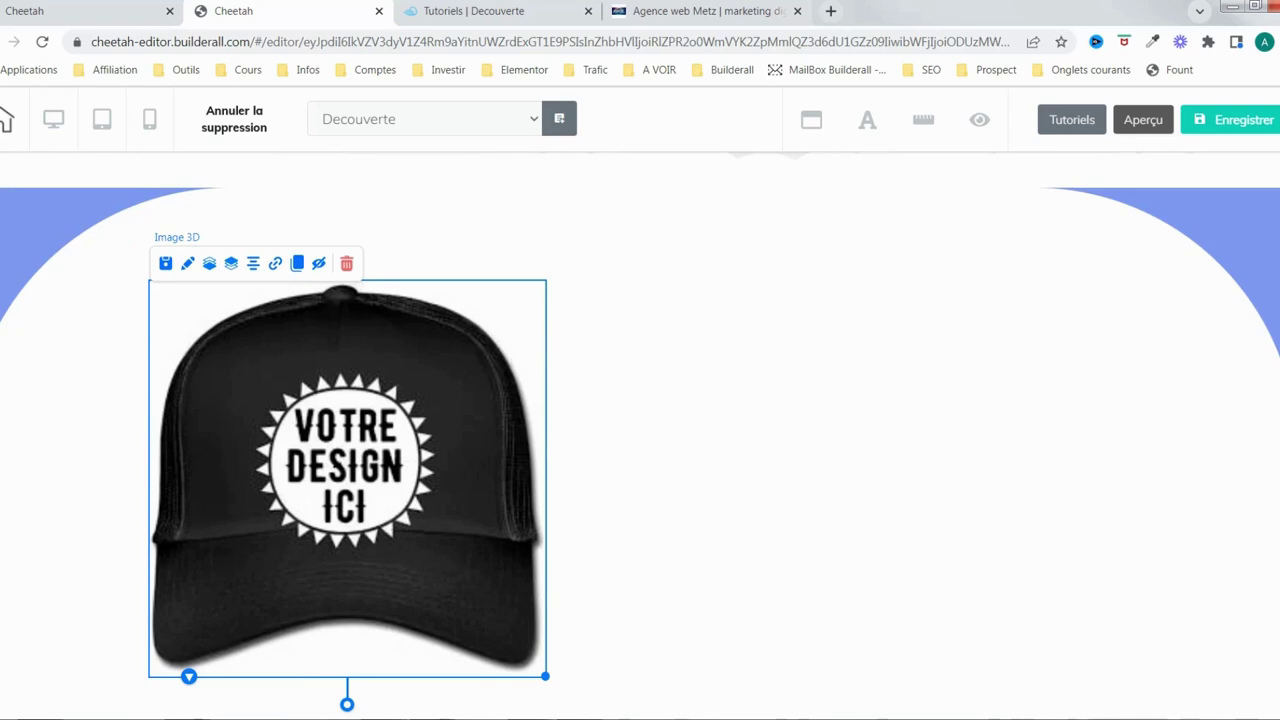
left_click_drag(1239, 437, 1023, 268)
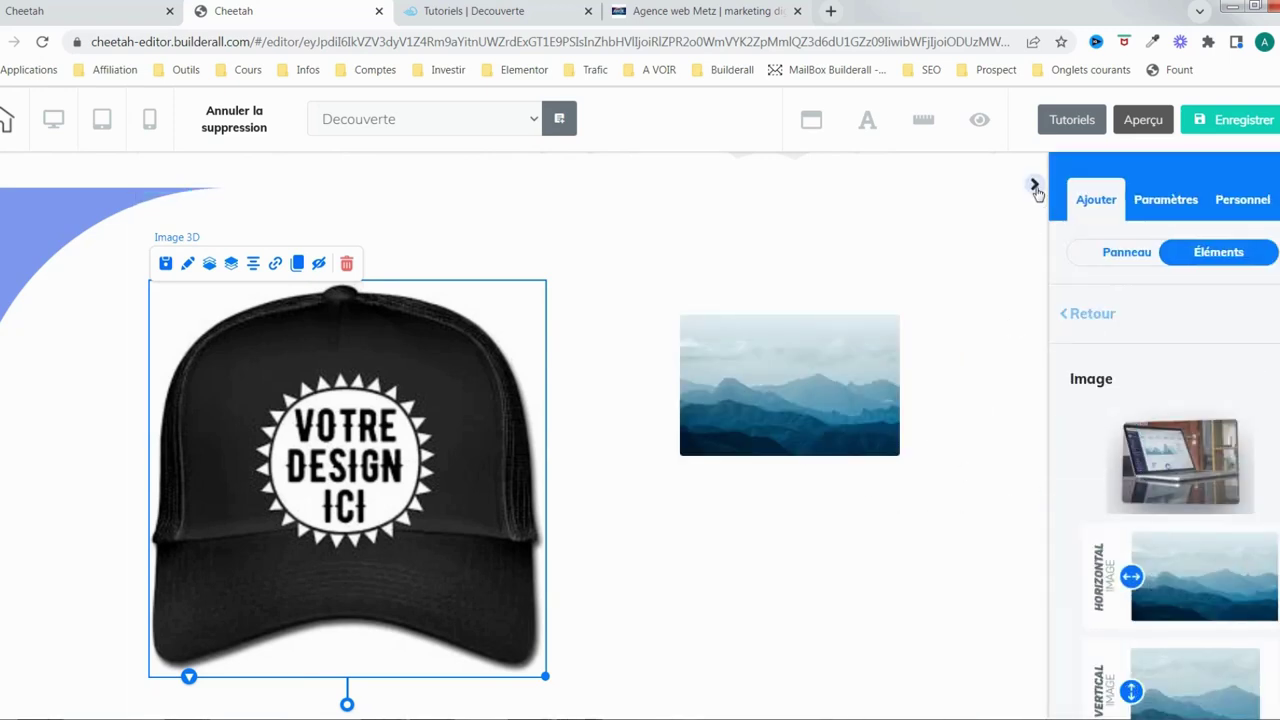
Compare the options of the cap and landscape images, and review the setting sections available for the landscape image.
left_click(848, 407)
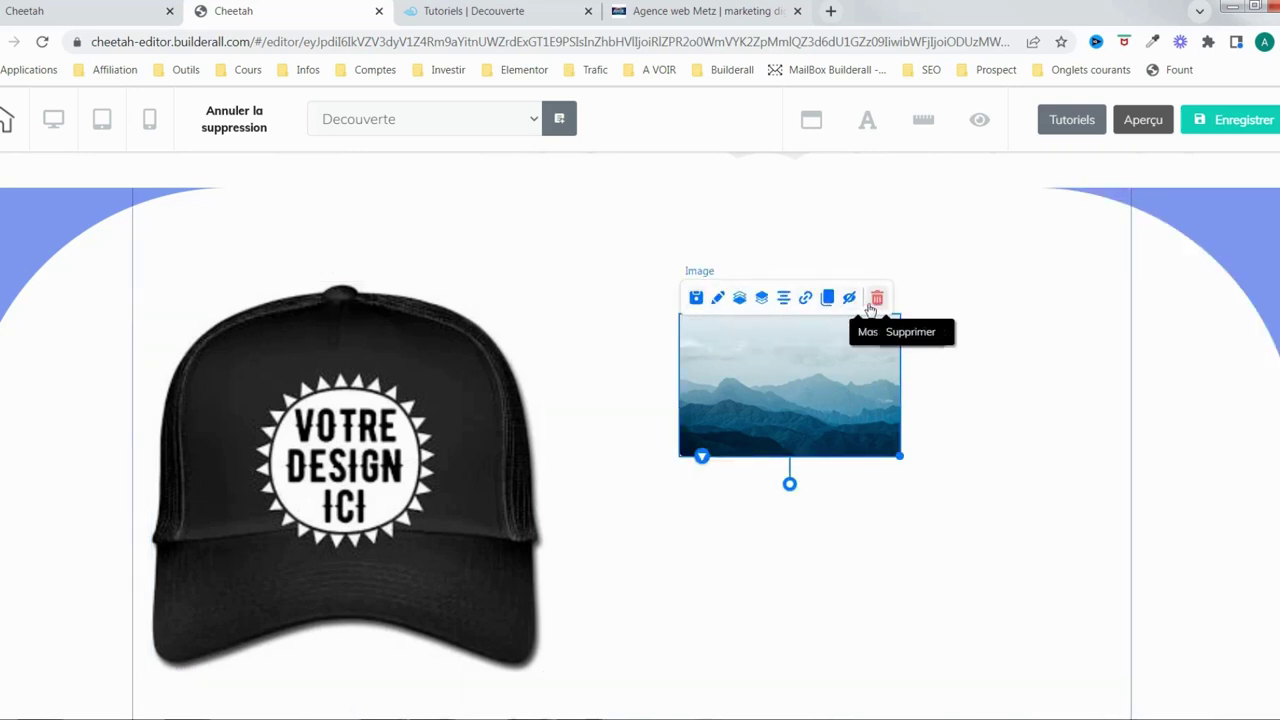
left_click(375, 359)
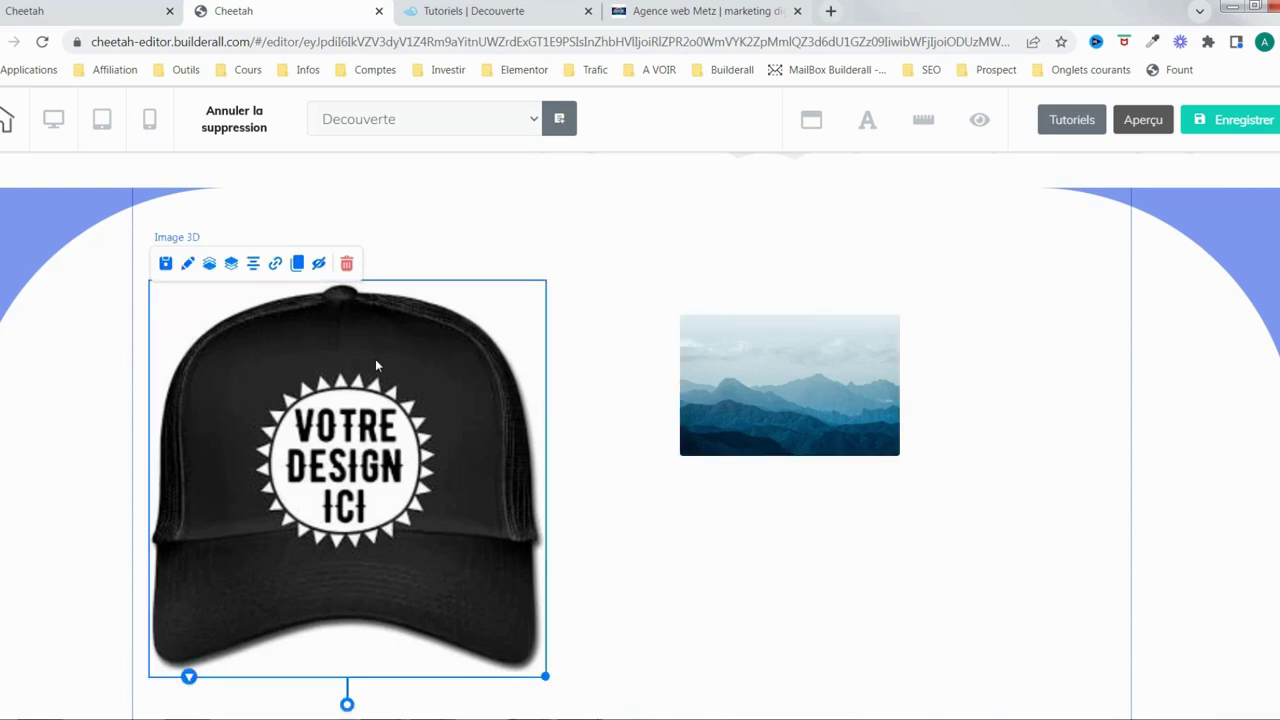
left_click(750, 385)
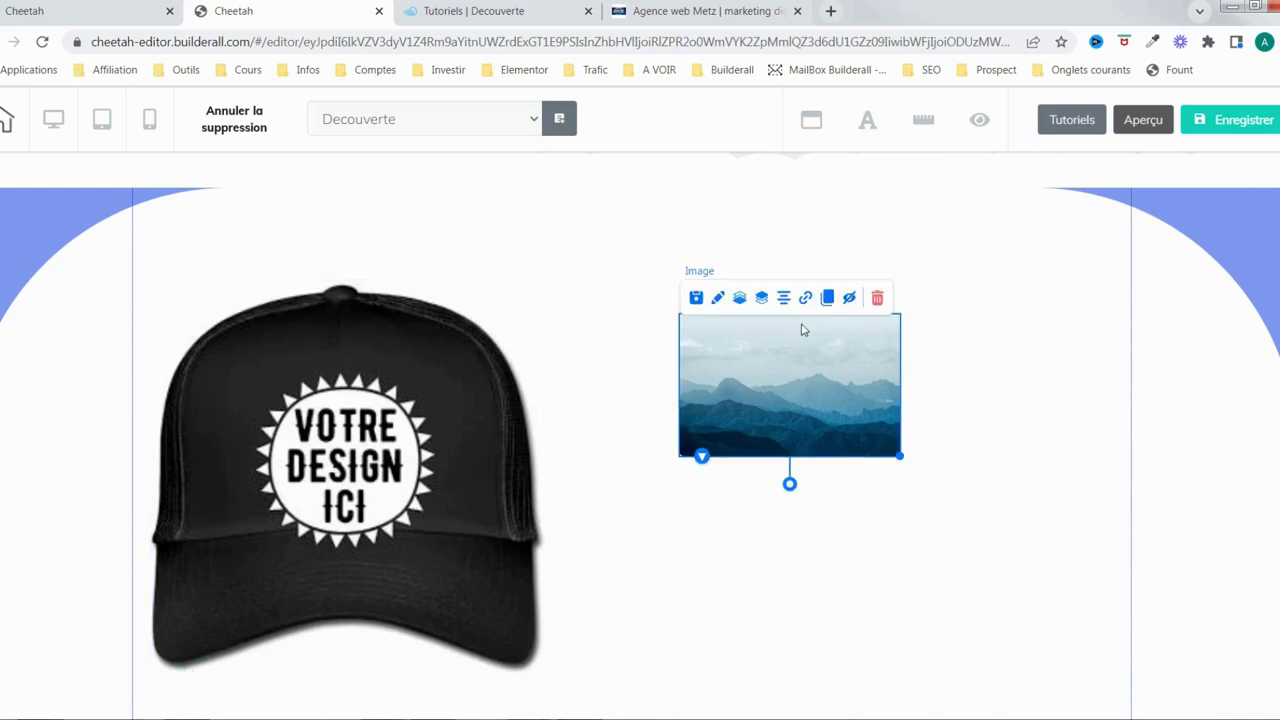
left_click(718, 300)
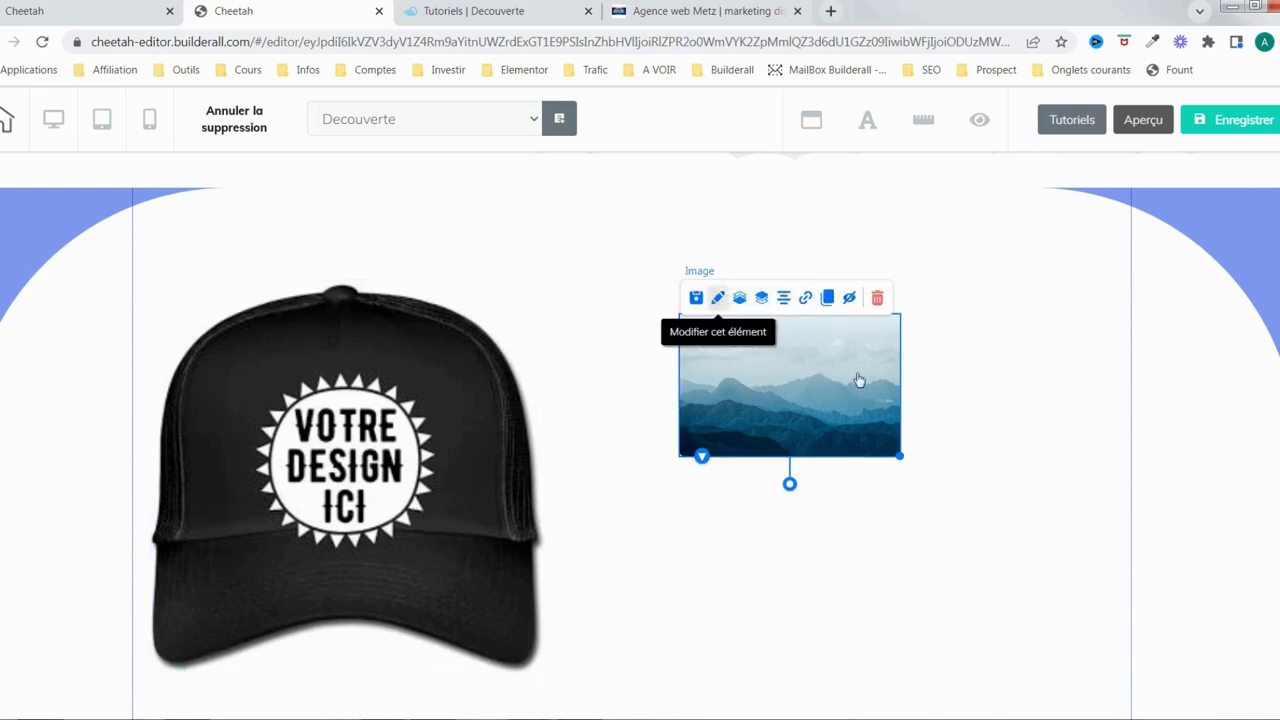
left_click_drag(938, 375, 1170, 248)
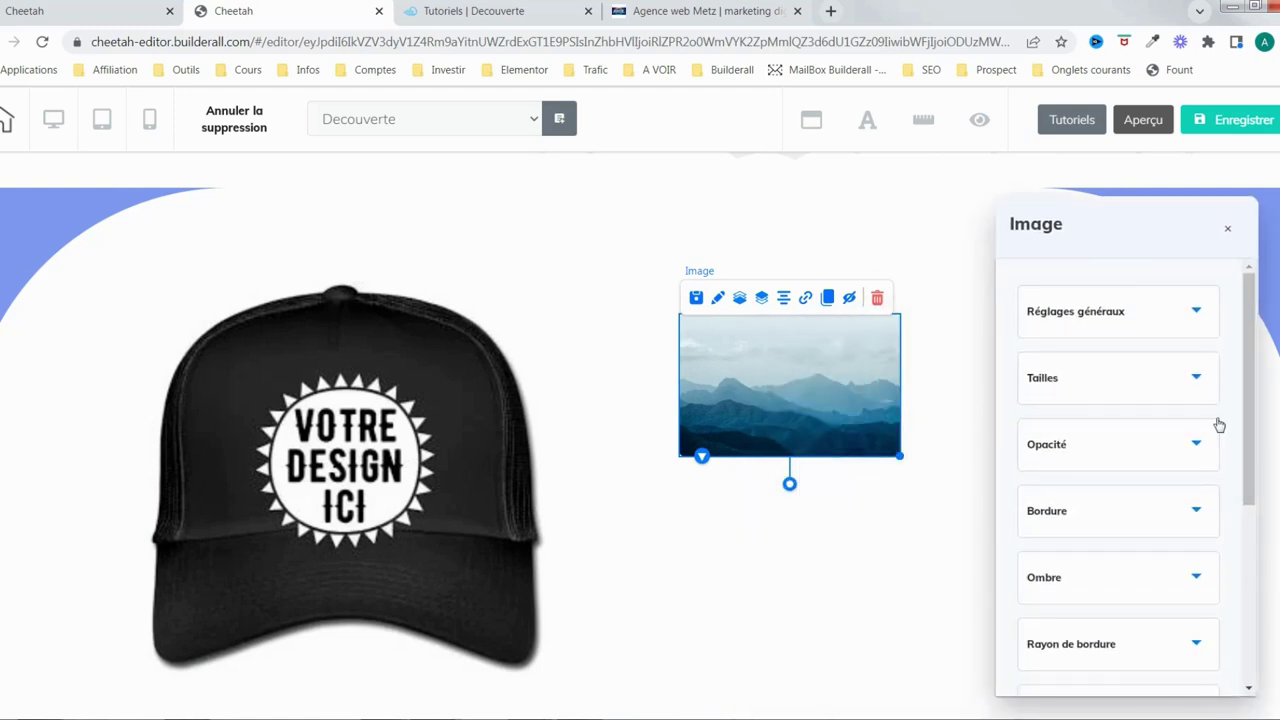
scroll(1214, 420, "down", 3)
scroll(1228, 472, "up", 1)
scroll(1232, 512, "down", 1)
scroll(1160, 510, "up", 3)
Replace the landscape picture with the user file 8673321 showing the couple in T-shirts.
left_click(1194, 318)
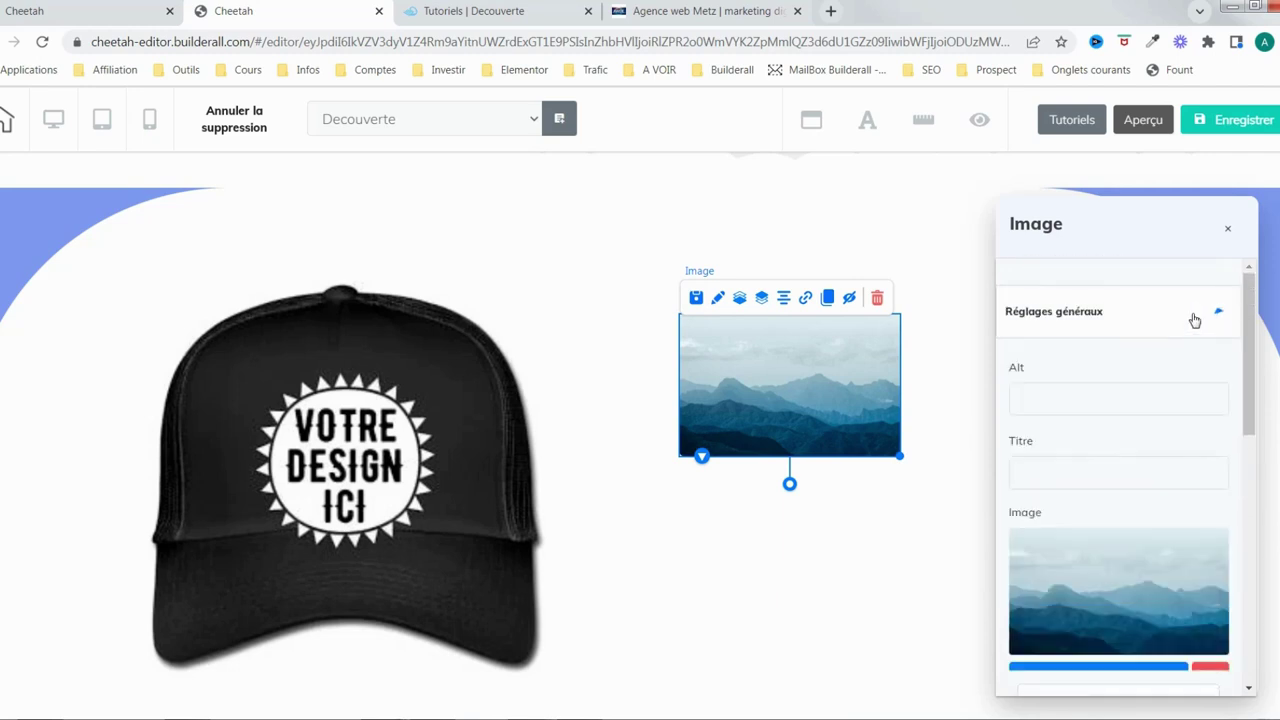
scroll(1166, 365, "down", 2)
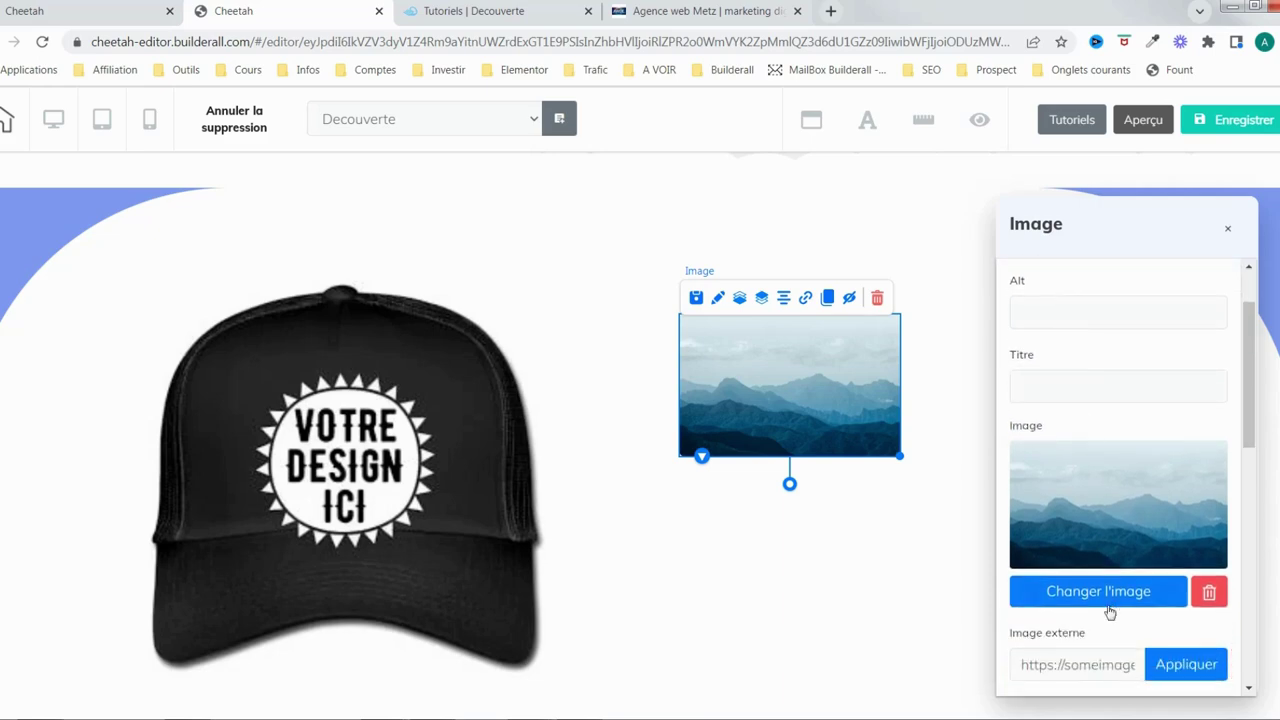
left_click(1112, 594)
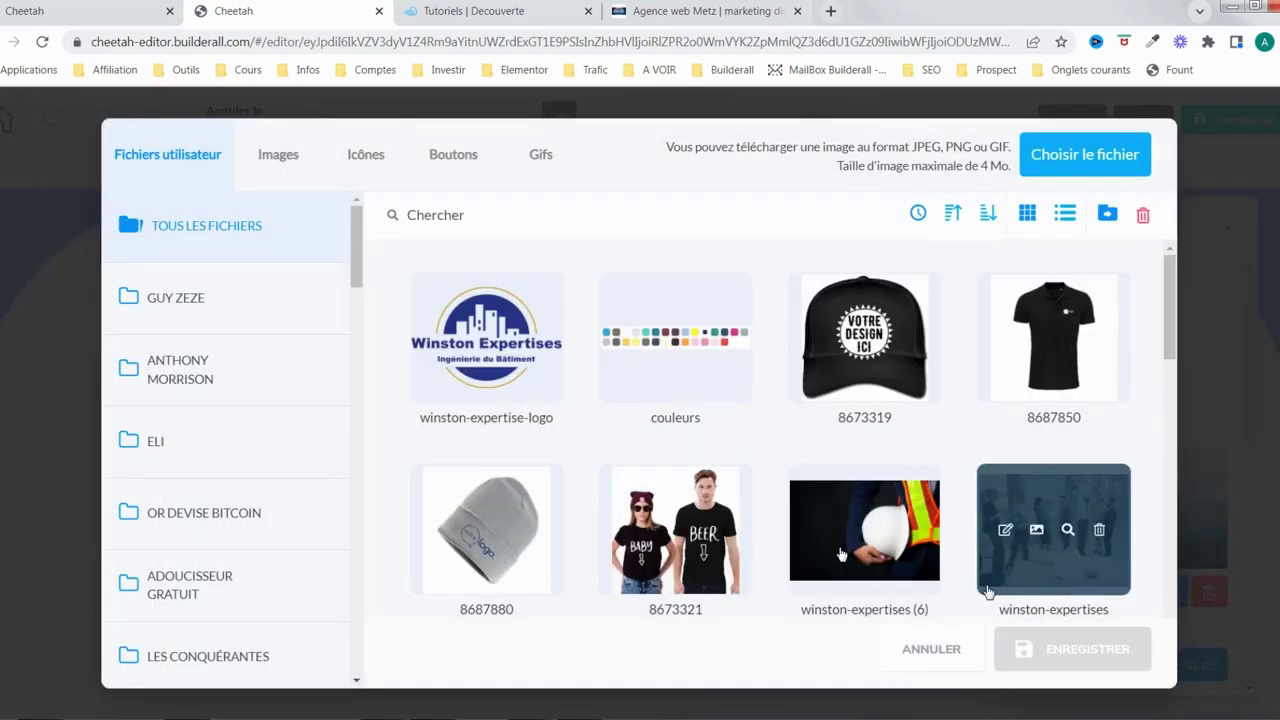
scroll(757, 563, "down", 1)
scroll(757, 563, "down", 2)
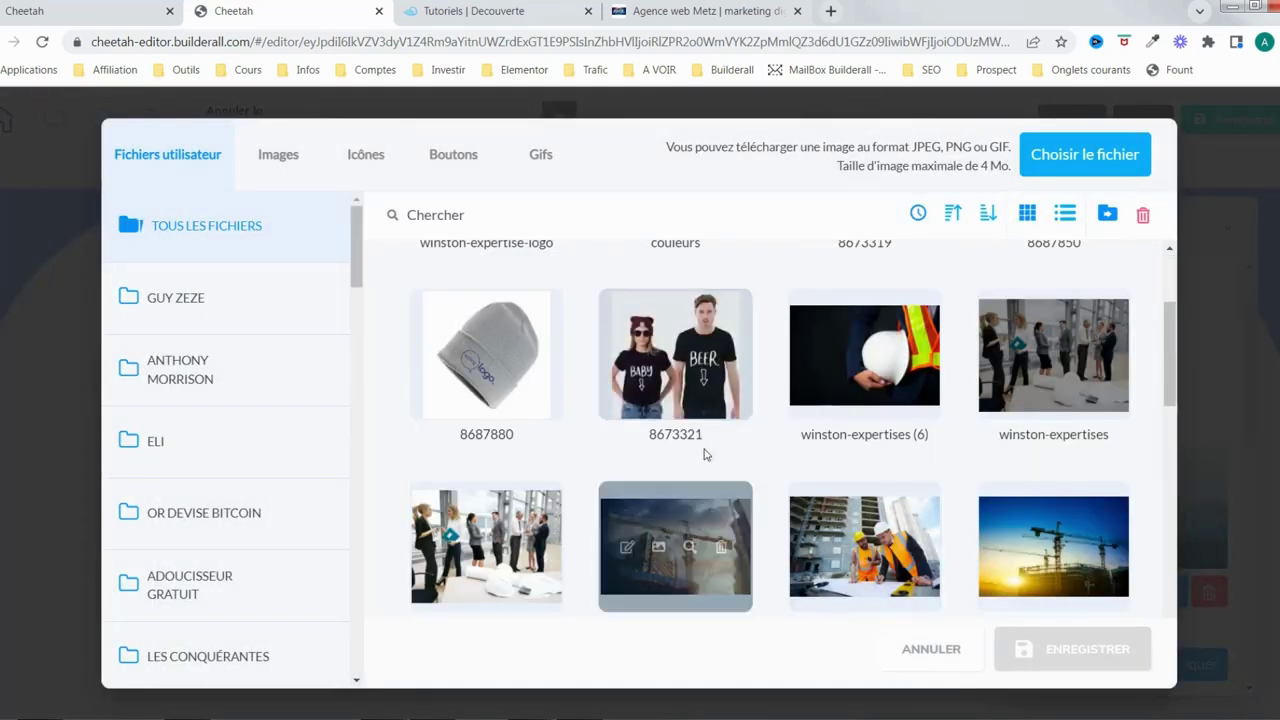
left_click(690, 380)
left_click(1048, 657)
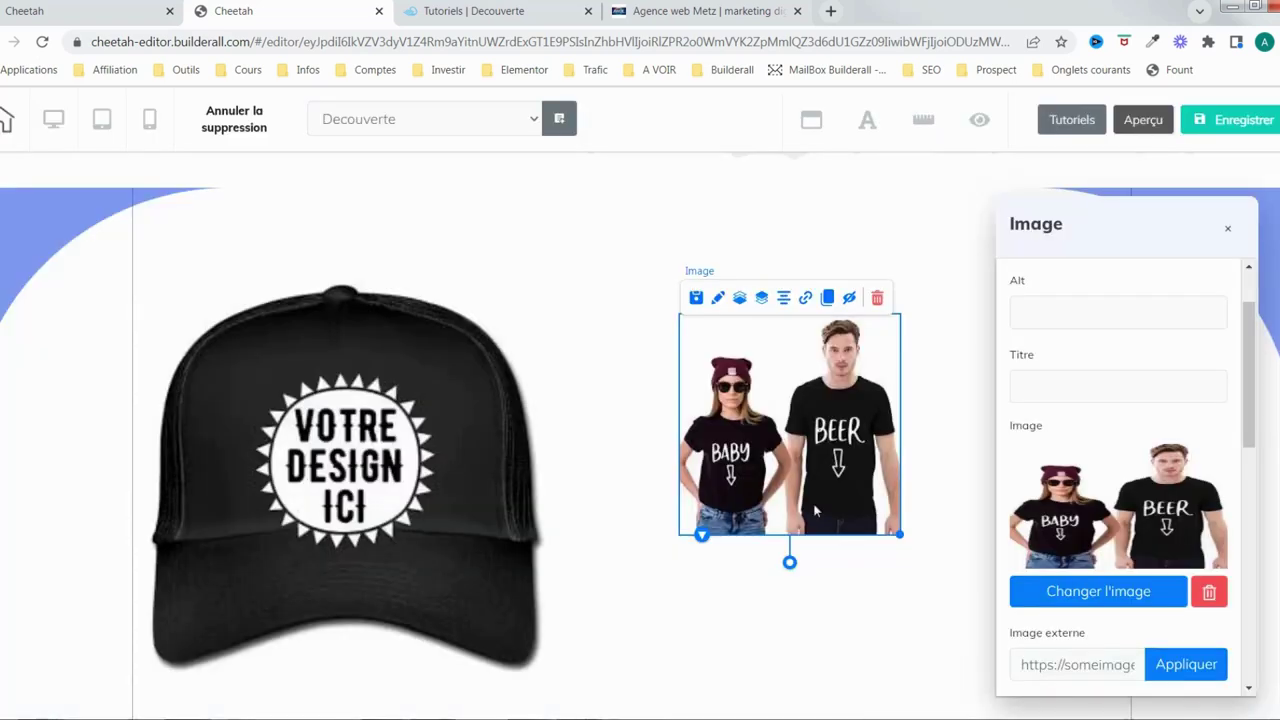
Enlarge the couple image to roughly the cap's size, position it beside the cap and reopen its settings.
left_click_drag(900, 535, 1062, 671)
left_click_drag(838, 512, 812, 478)
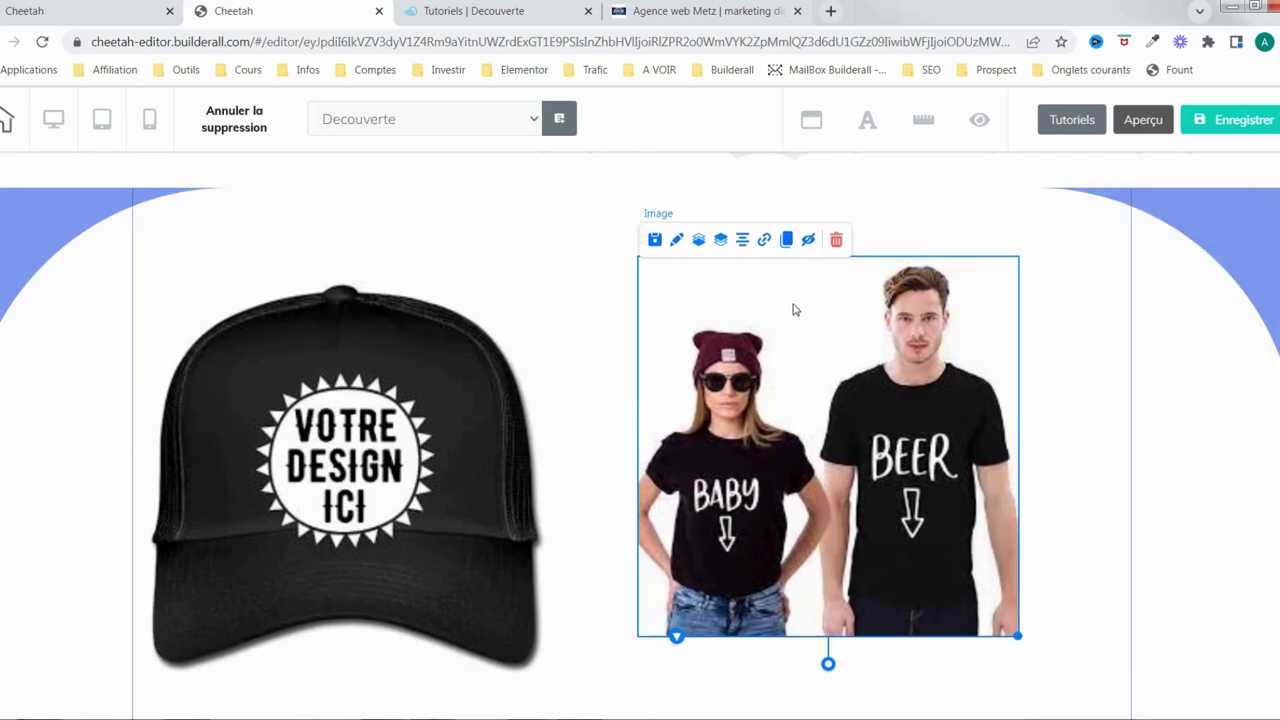
left_click(676, 240)
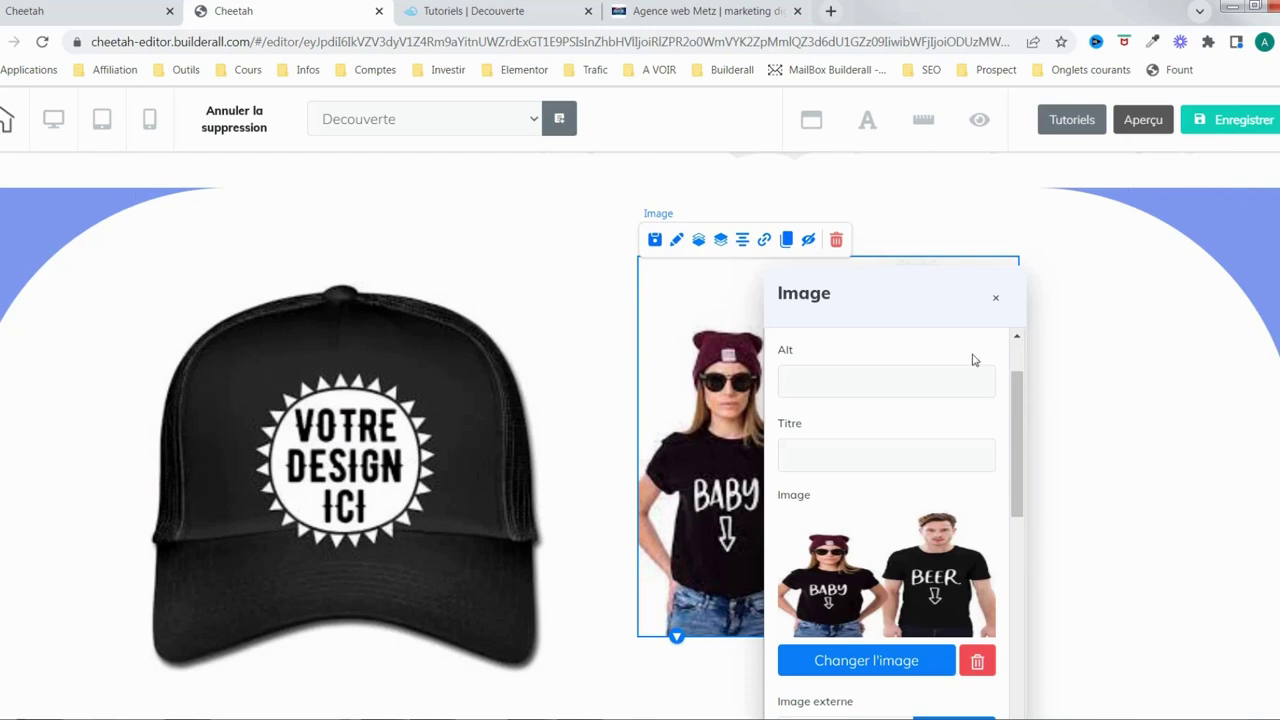
left_click_drag(938, 313, 1187, 220)
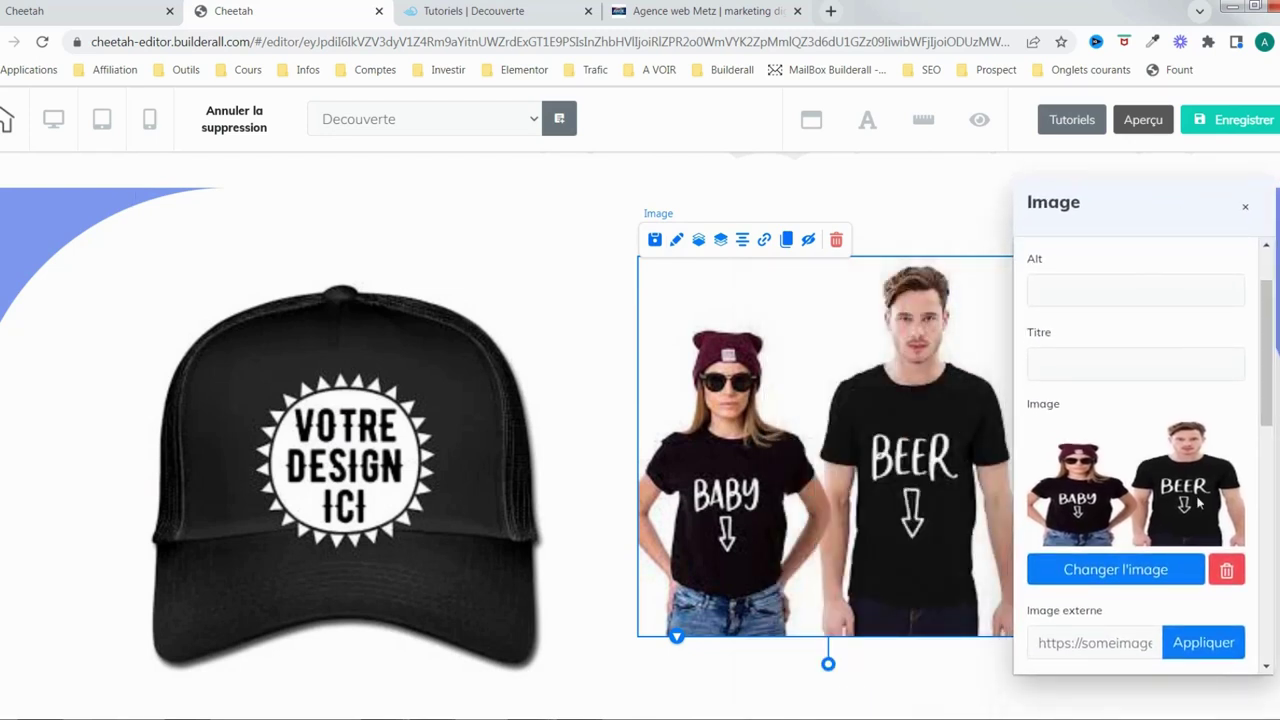
Give the couple image a border of size 1 with the solid line style.
scroll(1184, 524, "down", 1)
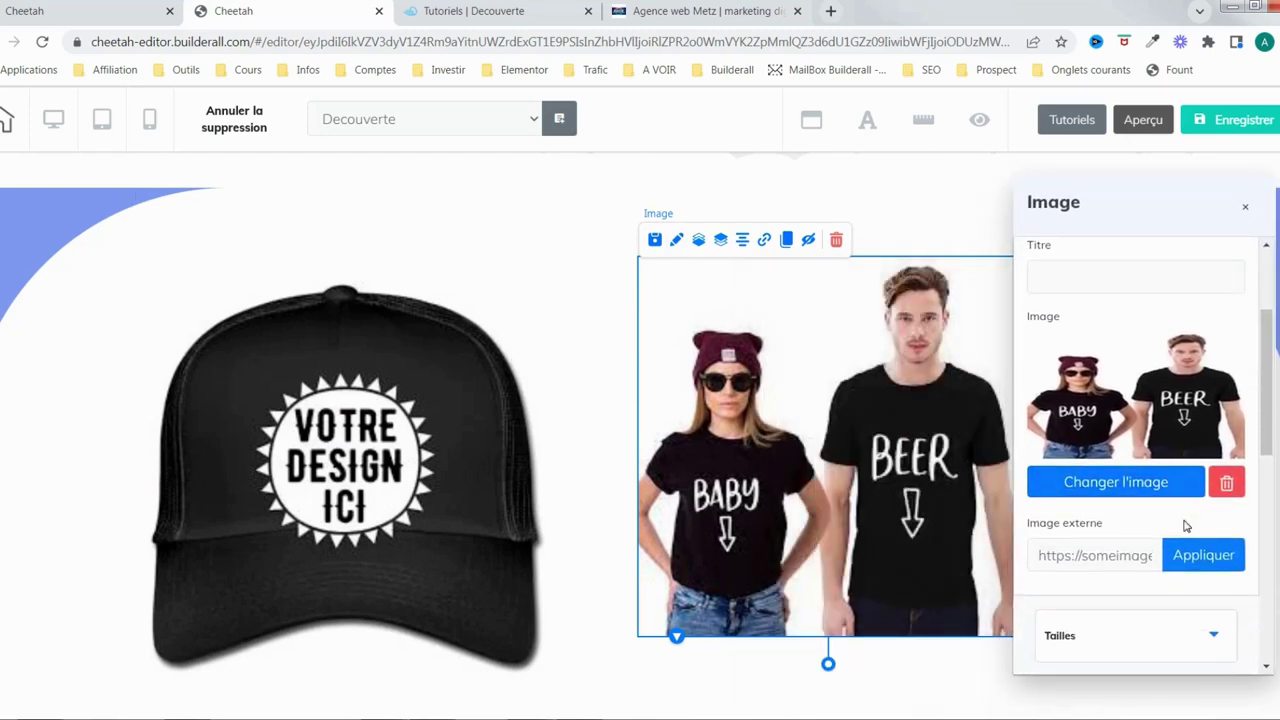
scroll(1200, 505, "down", 2)
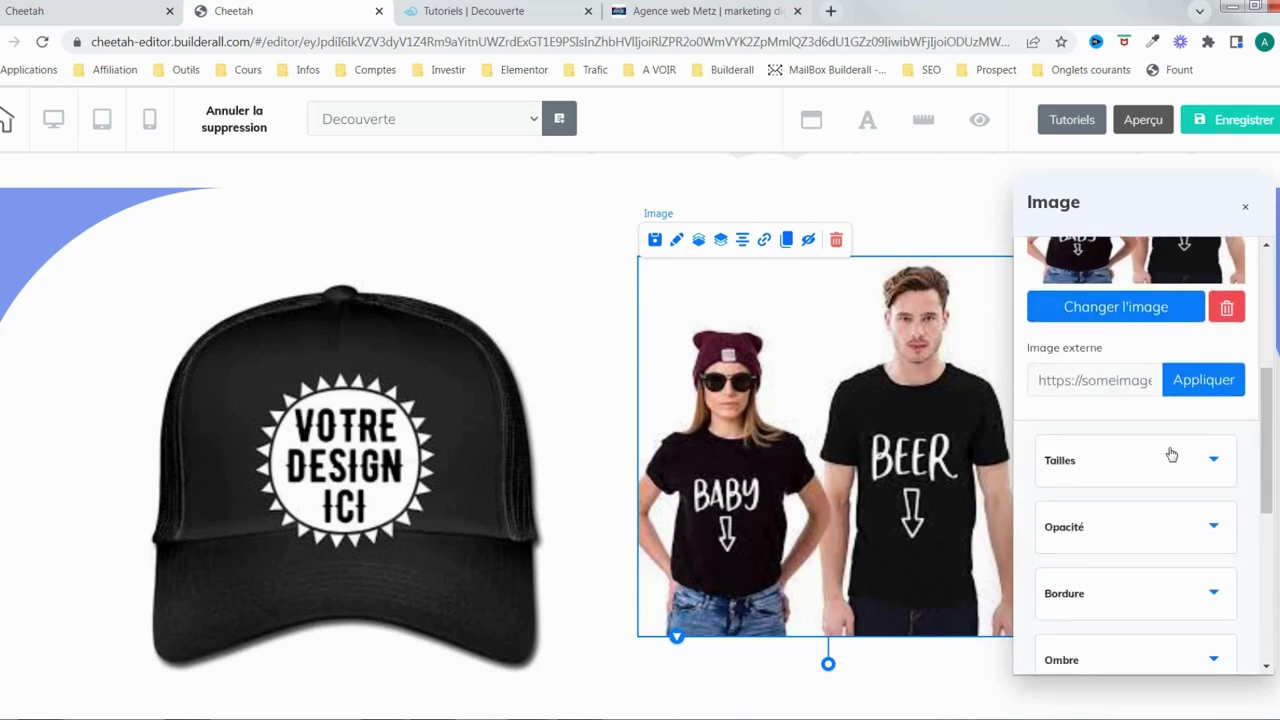
scroll(1204, 558, "down", 1)
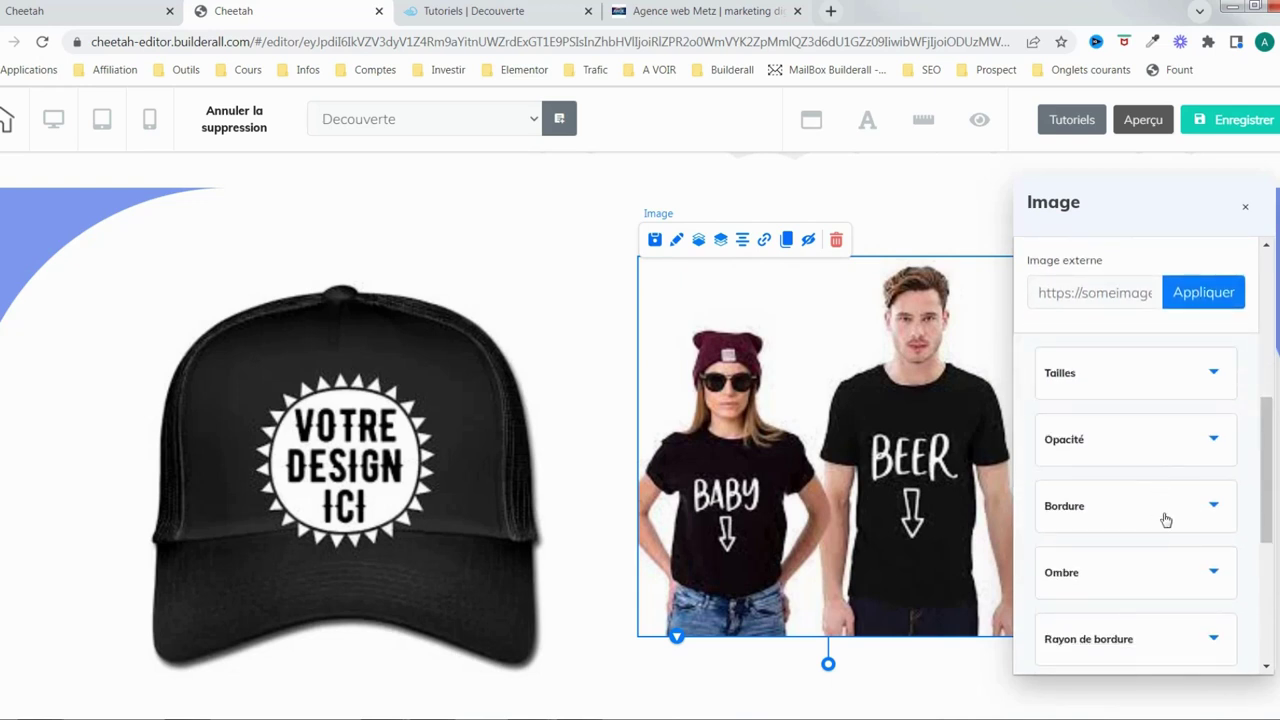
left_click(1212, 507)
scroll(1186, 540, "down", 5)
scroll(1194, 520, "up", 3)
left_click(1228, 397)
left_click(1222, 547)
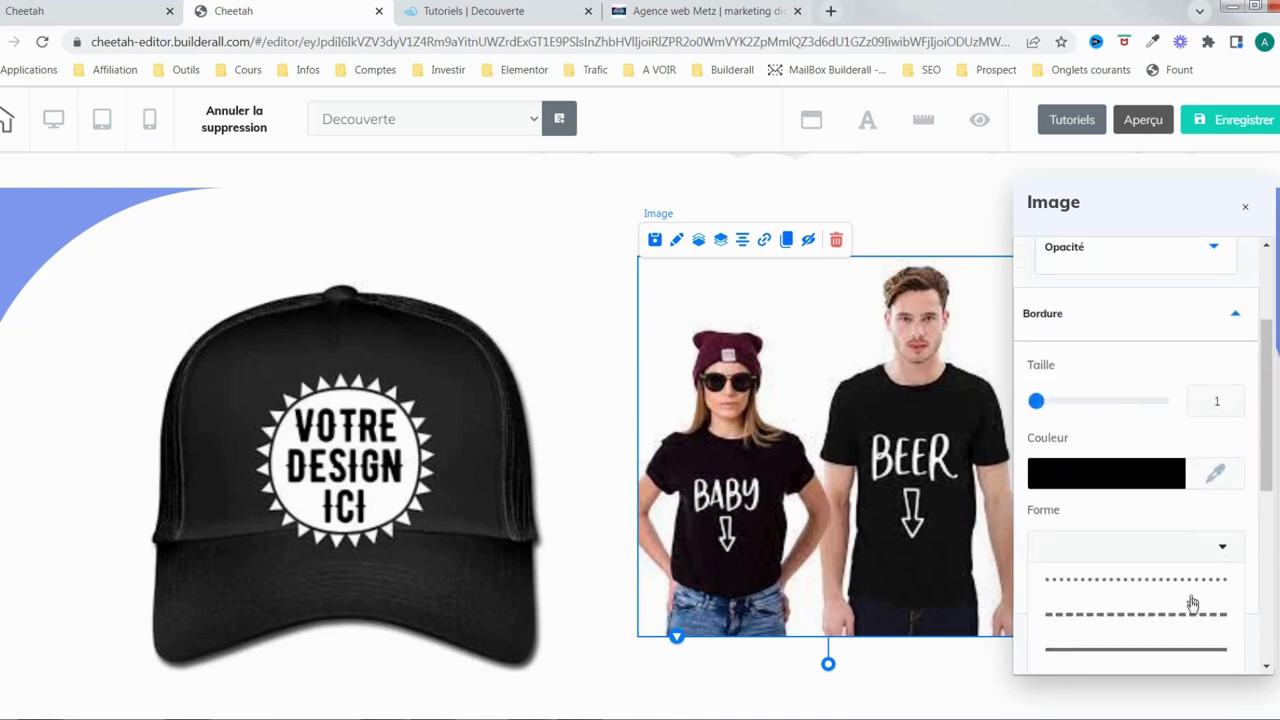
left_click(1177, 647)
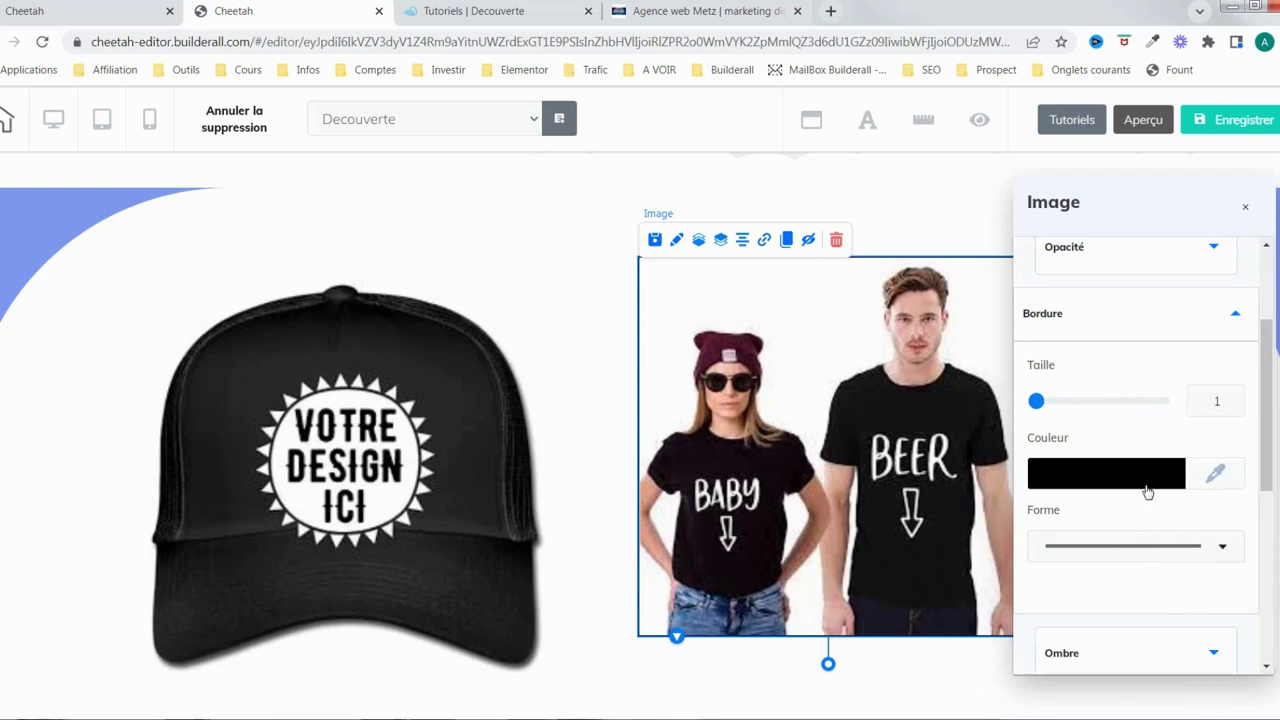
Set the couple image's border colour to a medium blue, hex 417CC8.
left_click(1124, 511)
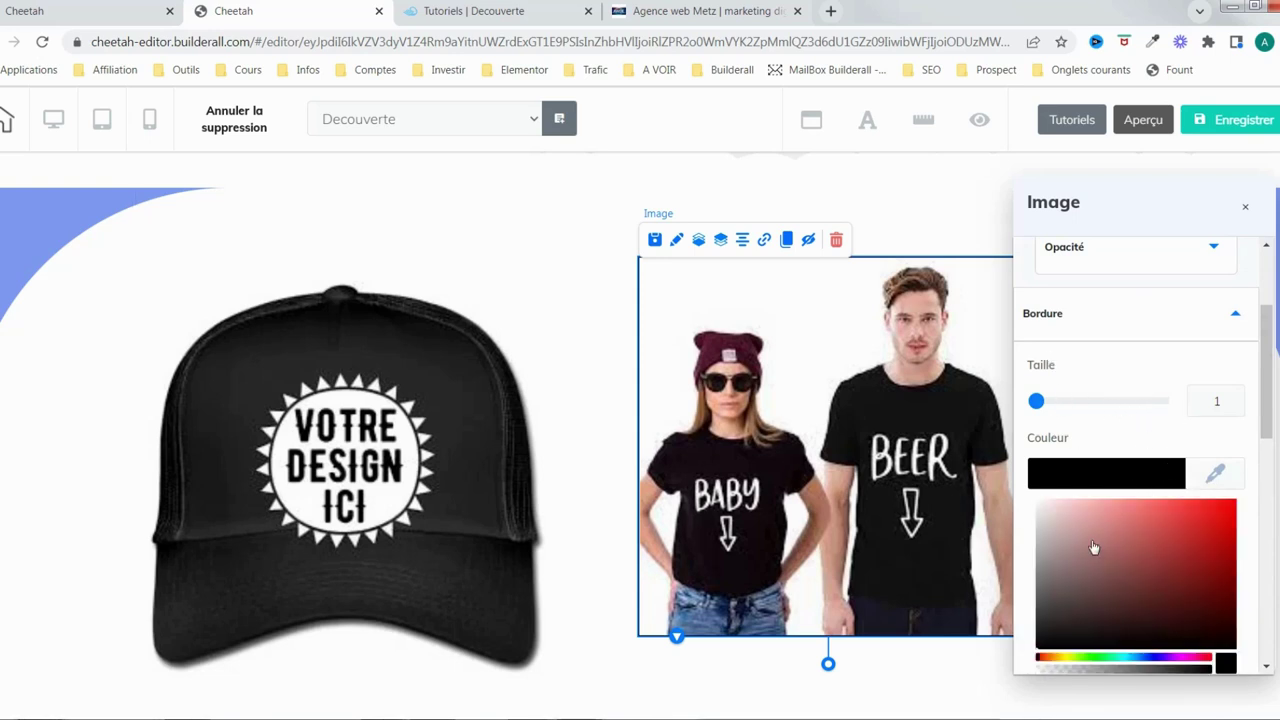
left_click(1156, 659)
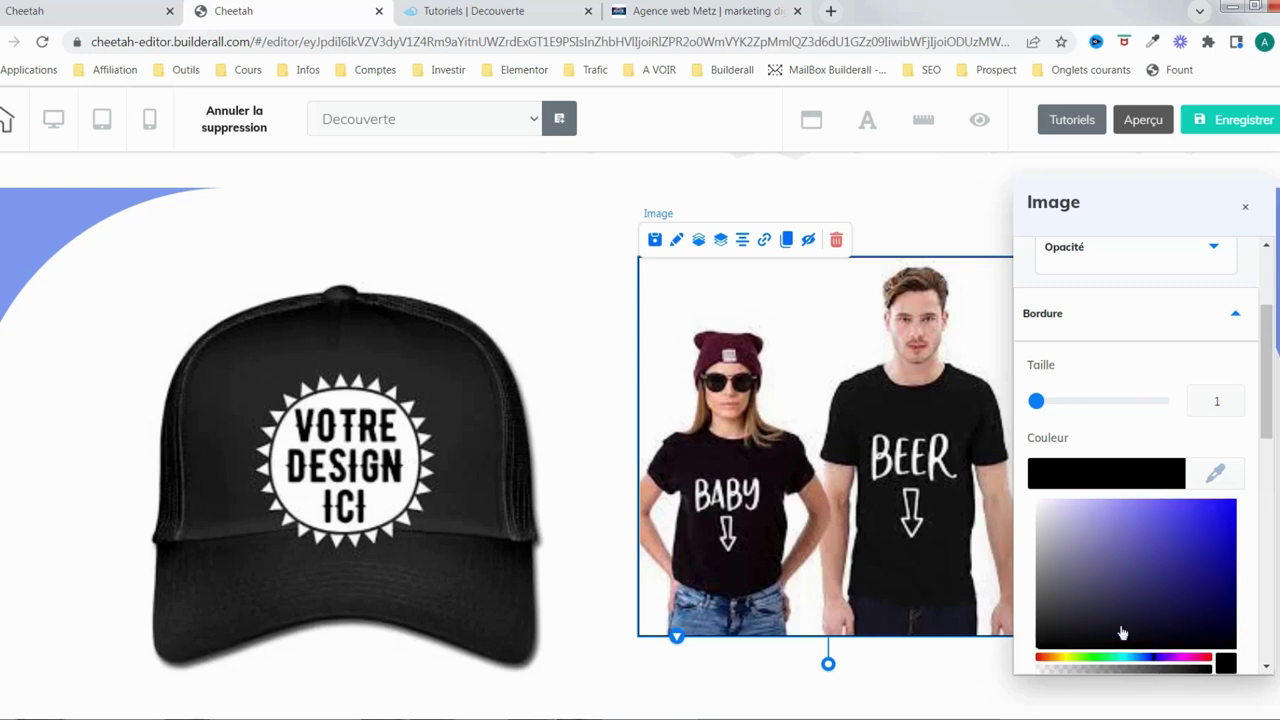
left_click(1140, 659)
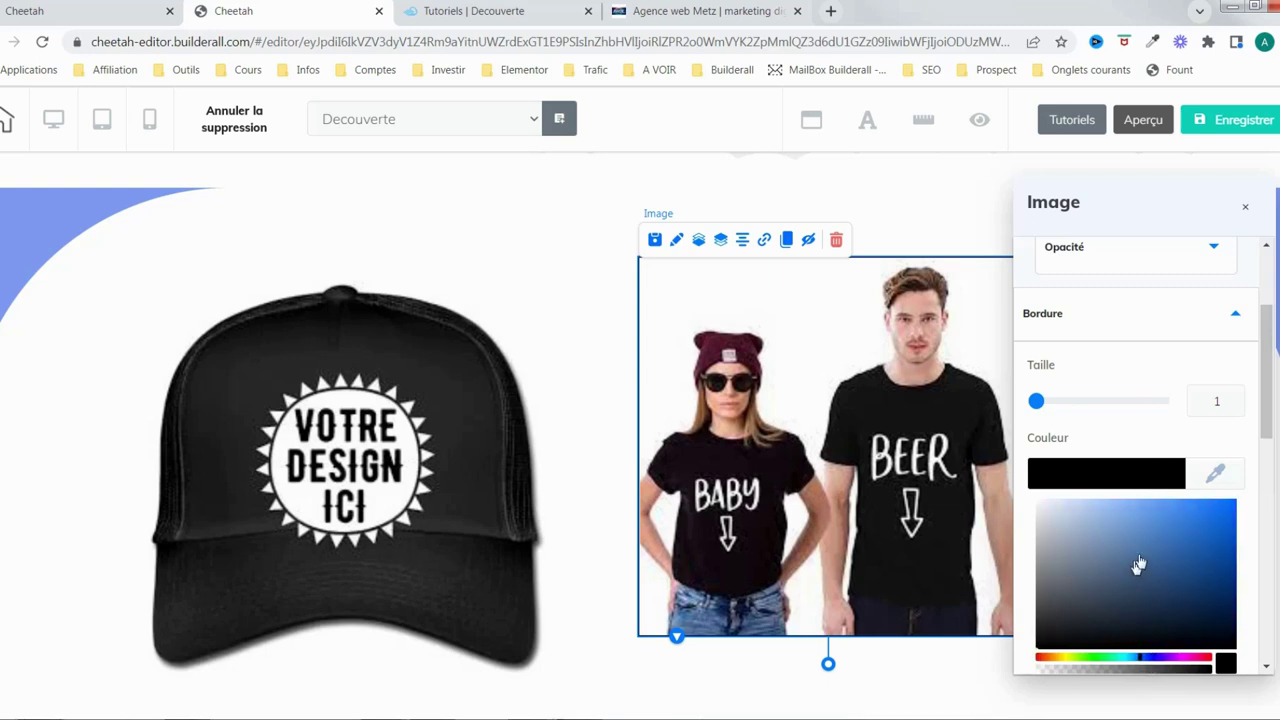
left_click(1166, 540)
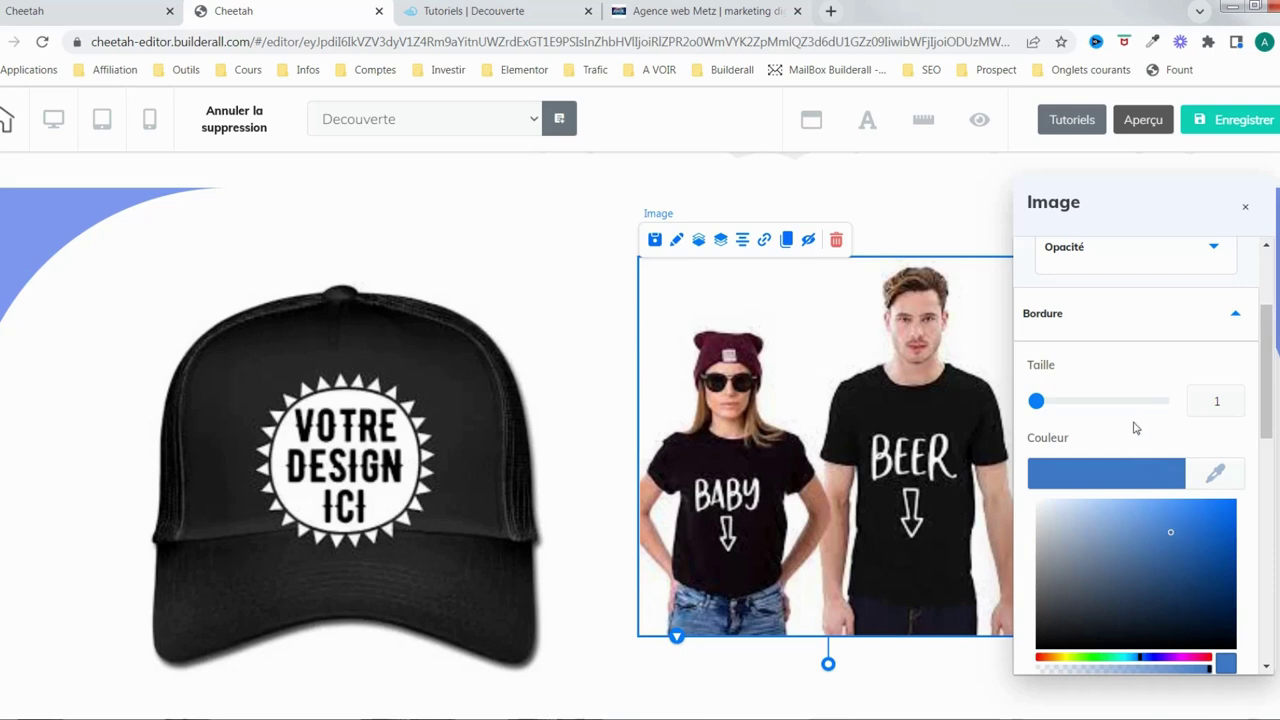
Add a soft shadow to the couple image by slightly raising the shadow's blur radius.
left_click_drag(1263, 452, 1262, 517)
scroll(1190, 497, "down", 3)
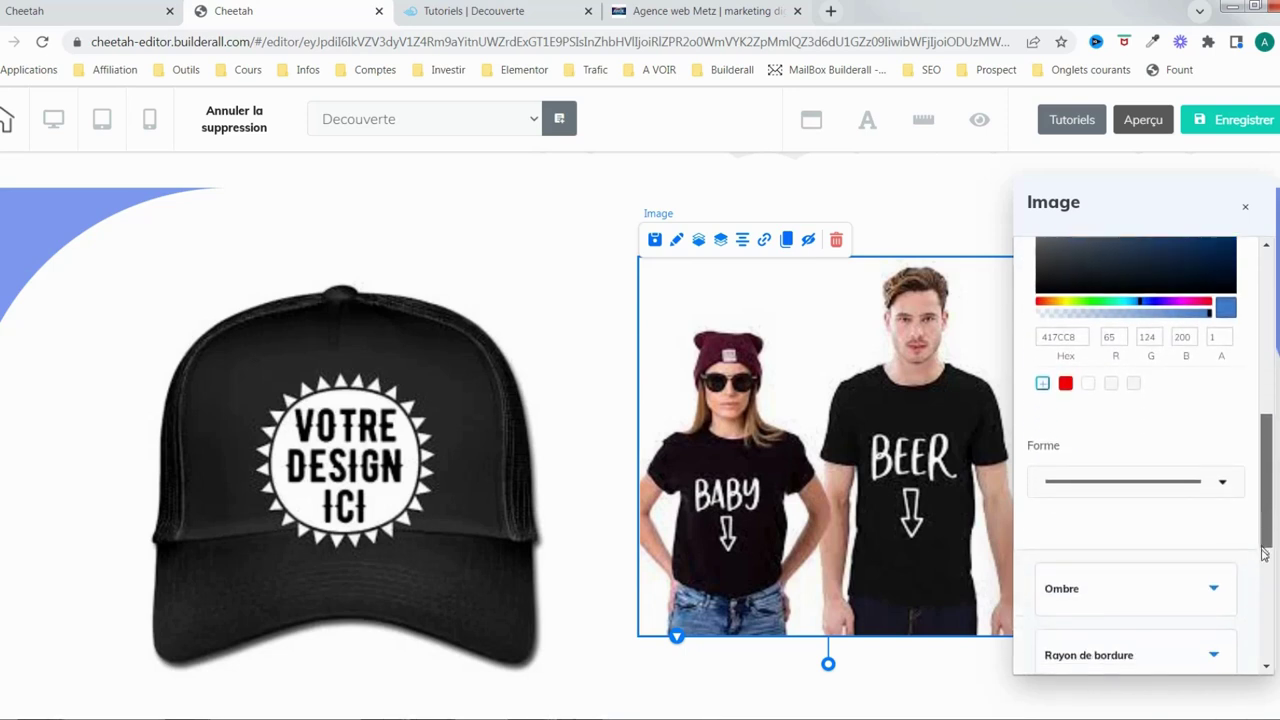
left_click(1216, 467)
scroll(1188, 542, "up", 6)
scroll(1188, 542, "down", 1)
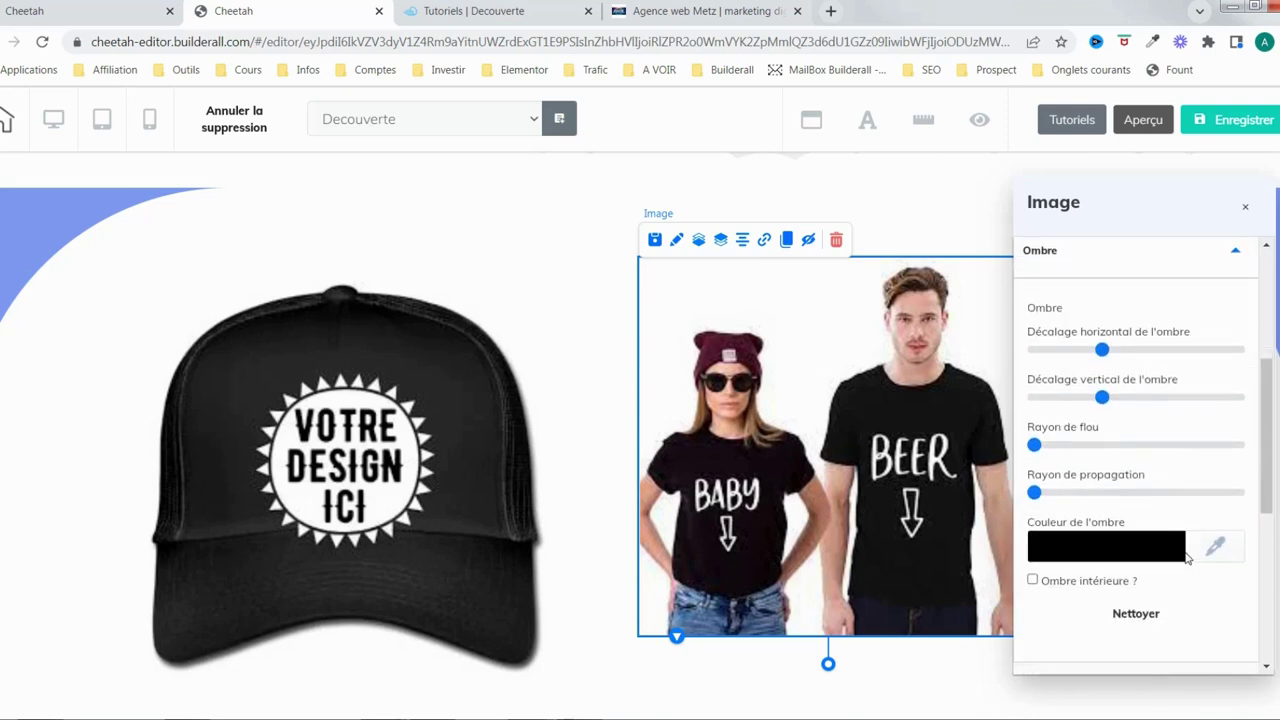
scroll(1183, 533, "up", 1)
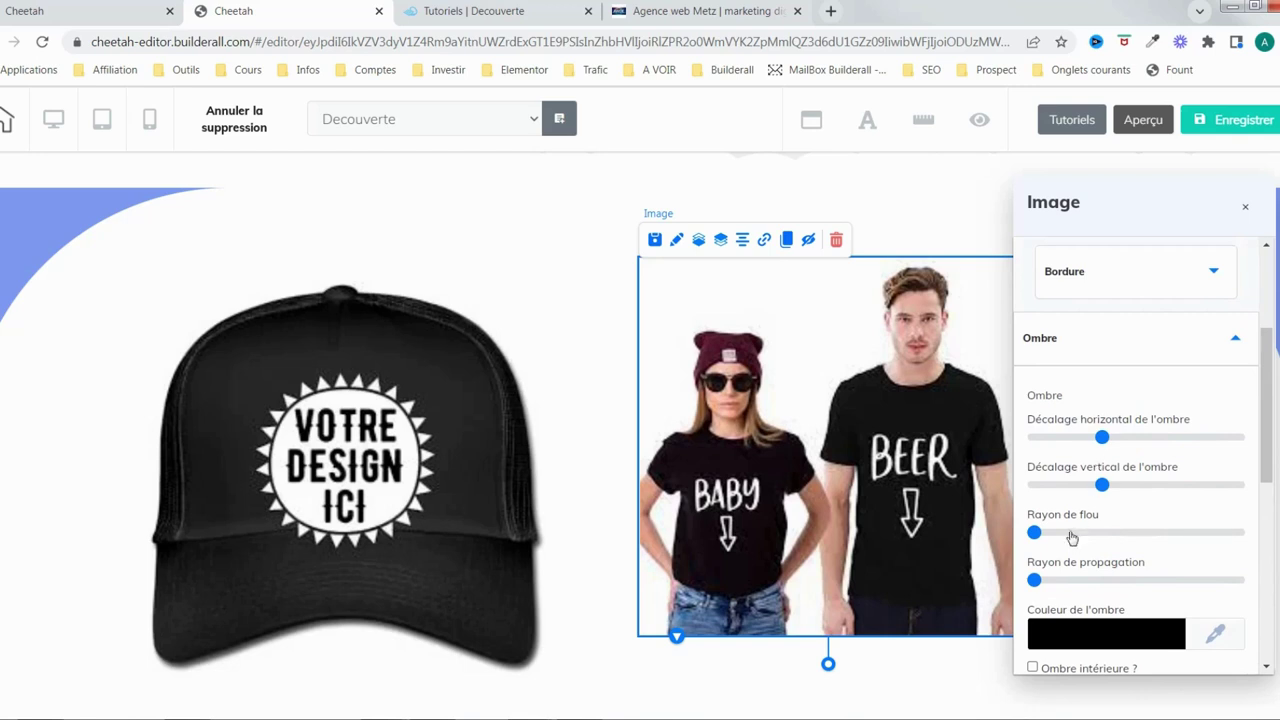
left_click_drag(1036, 533, 1066, 533)
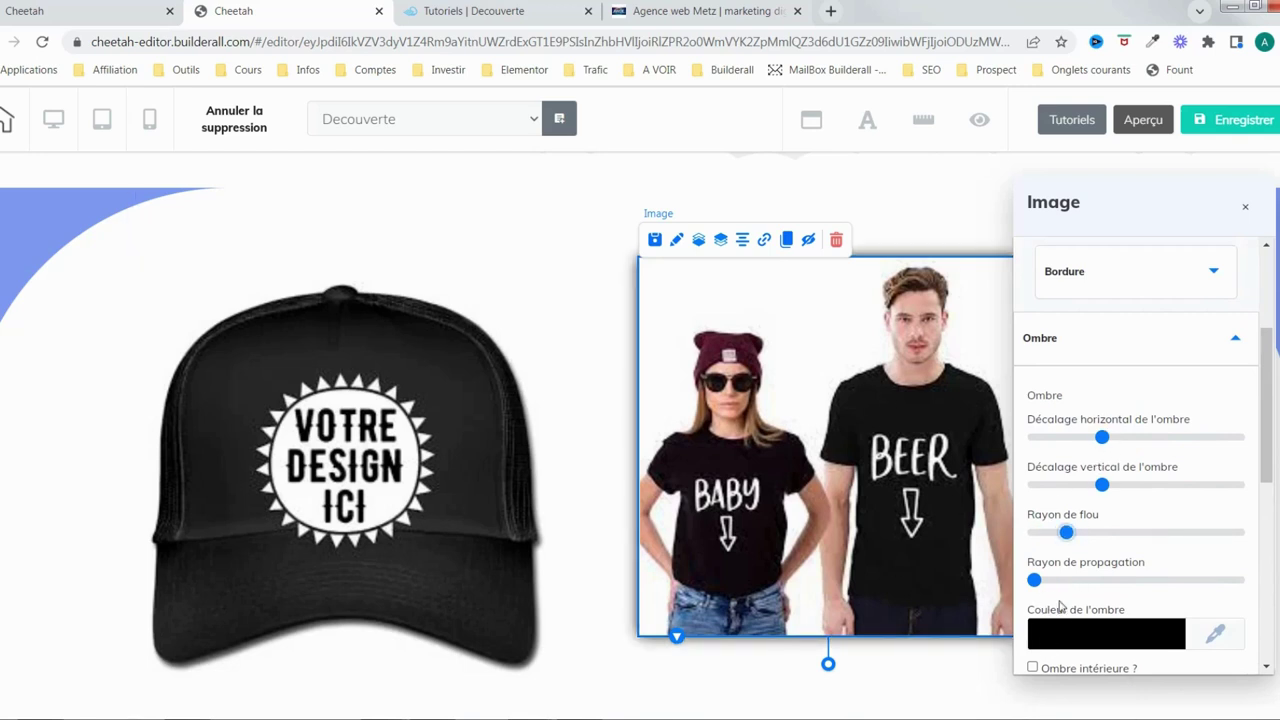
Set the couple image's shadow colour to dark grey-brown, hex 5B4D4D.
scroll(1136, 605, "down", 4)
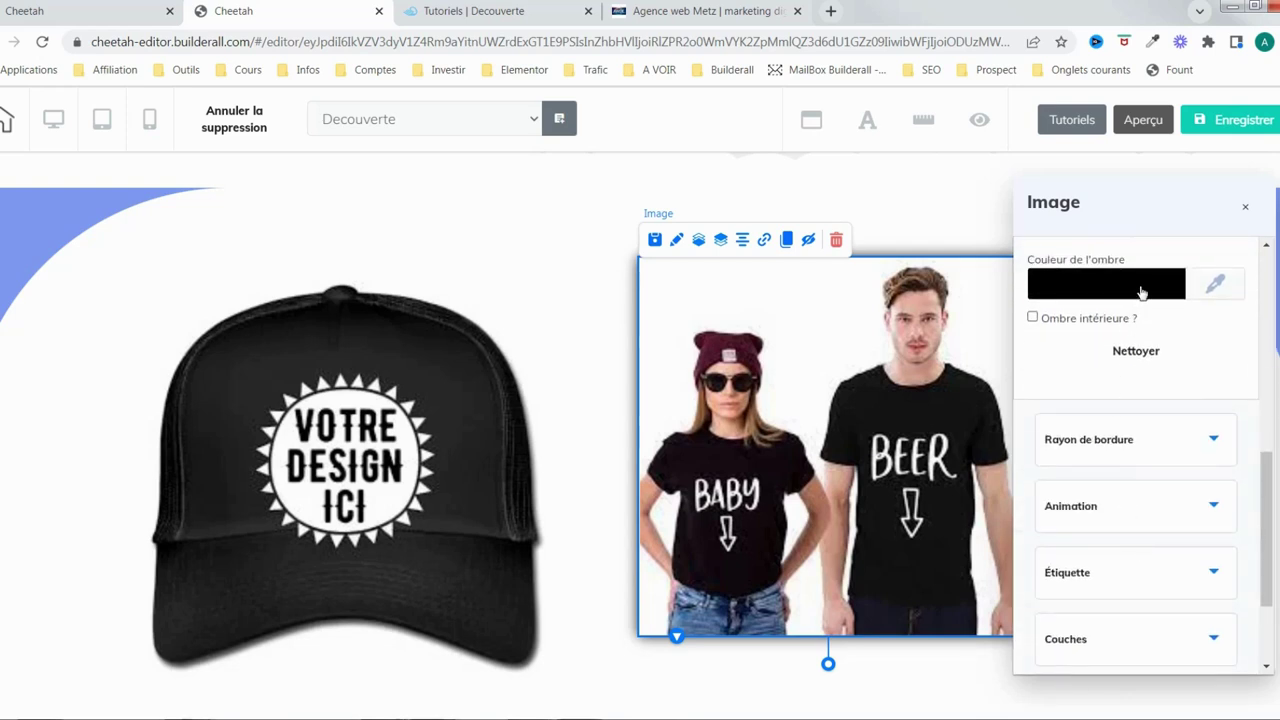
left_click(1146, 288)
left_click(1068, 410)
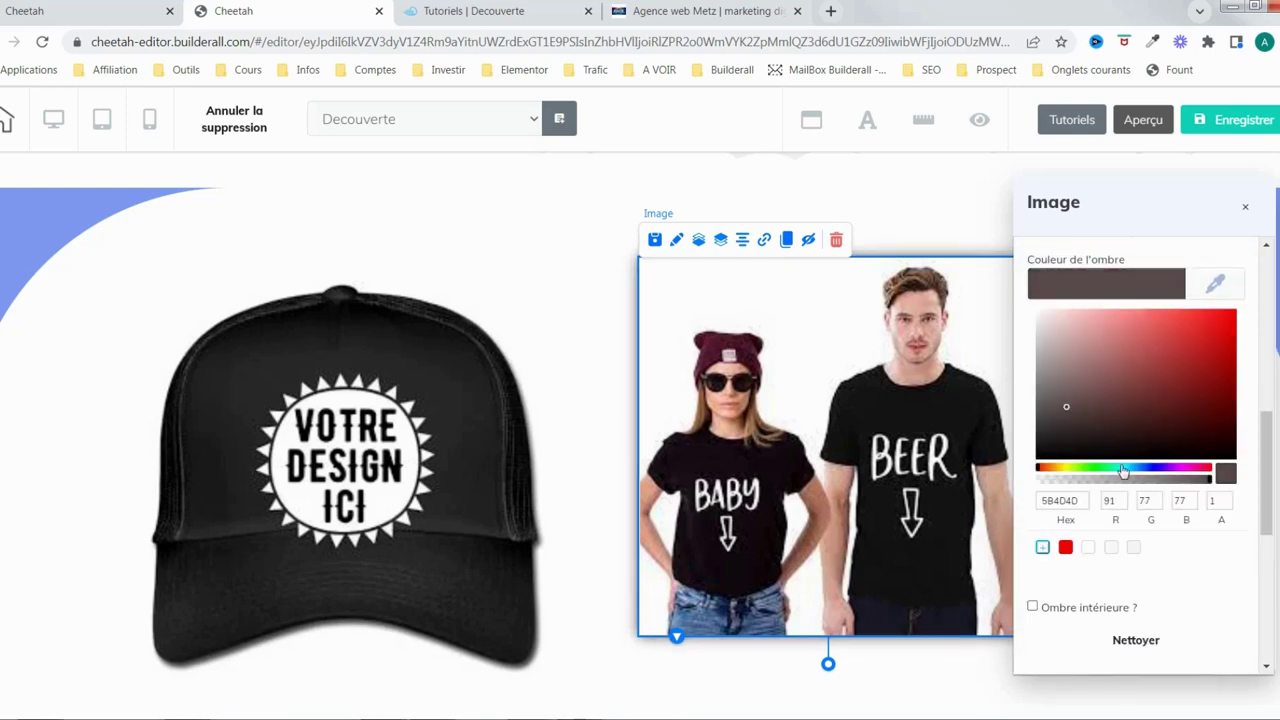
Set the couple image's border radius to 5 on three corners and 4 on the bottom-left corner.
scroll(1142, 548, "down", 2)
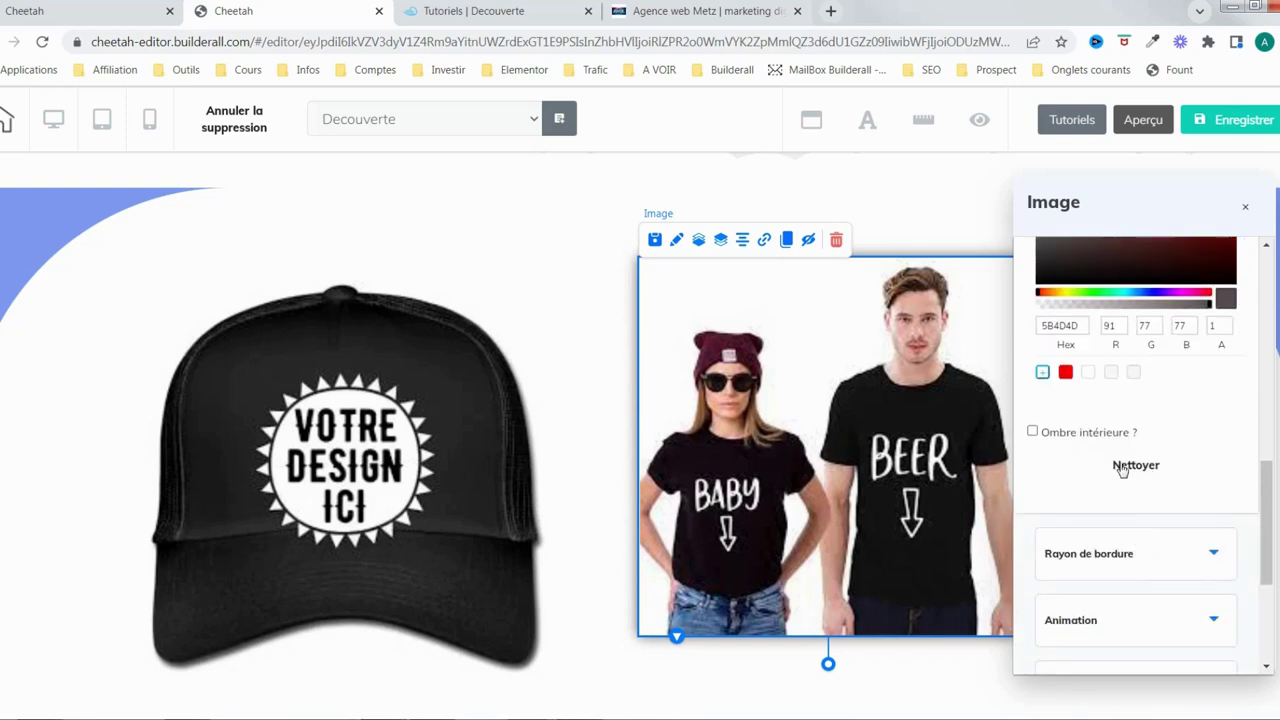
scroll(1153, 573, "down", 2)
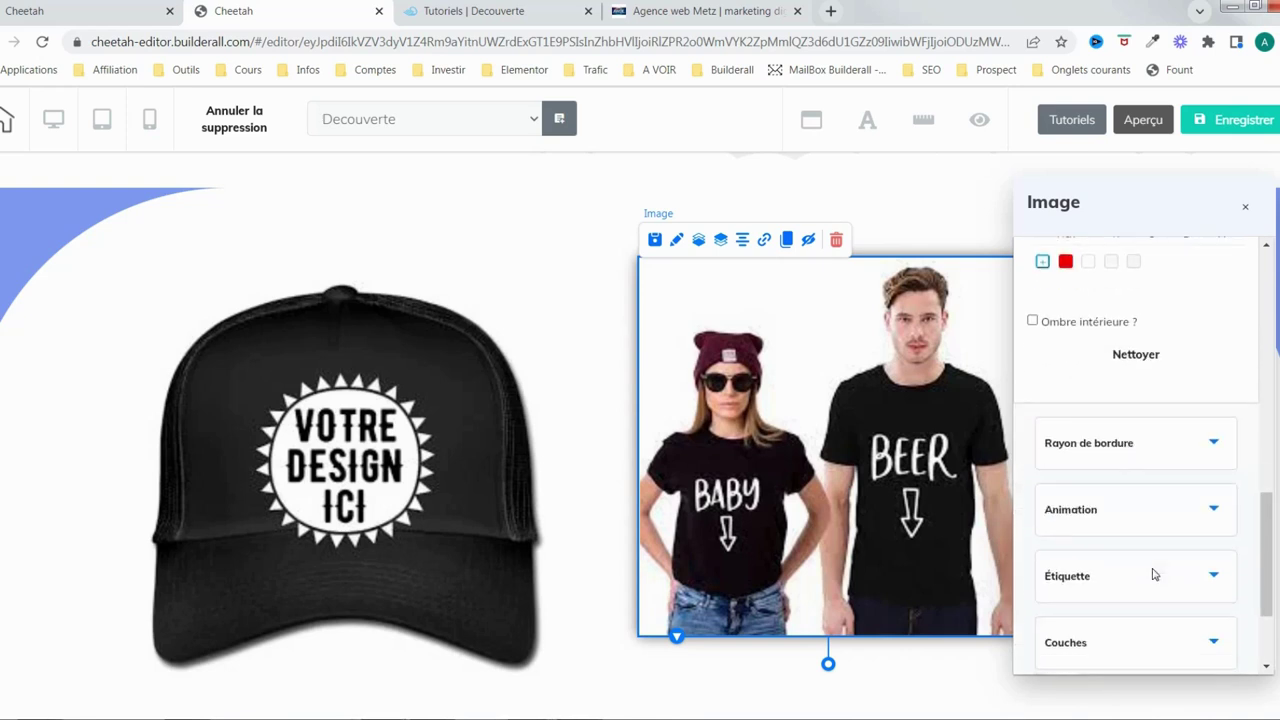
left_click(1197, 384)
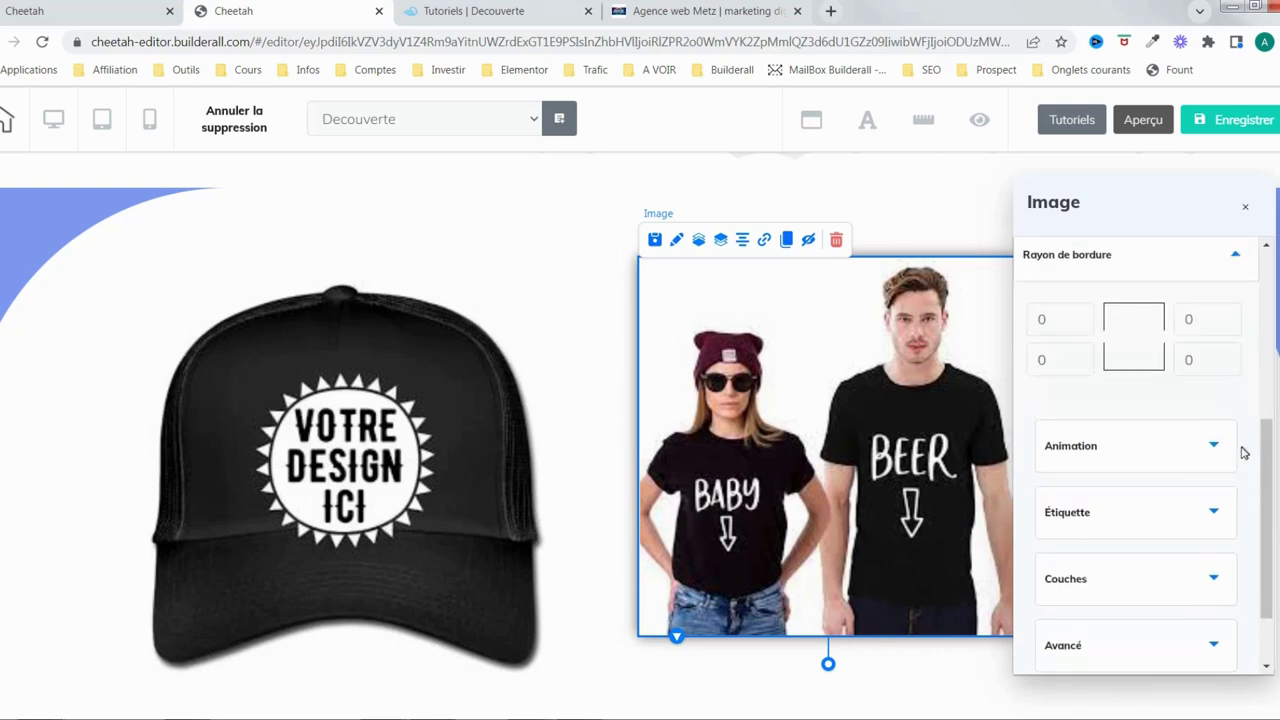
scroll(1240, 449, "up", 2)
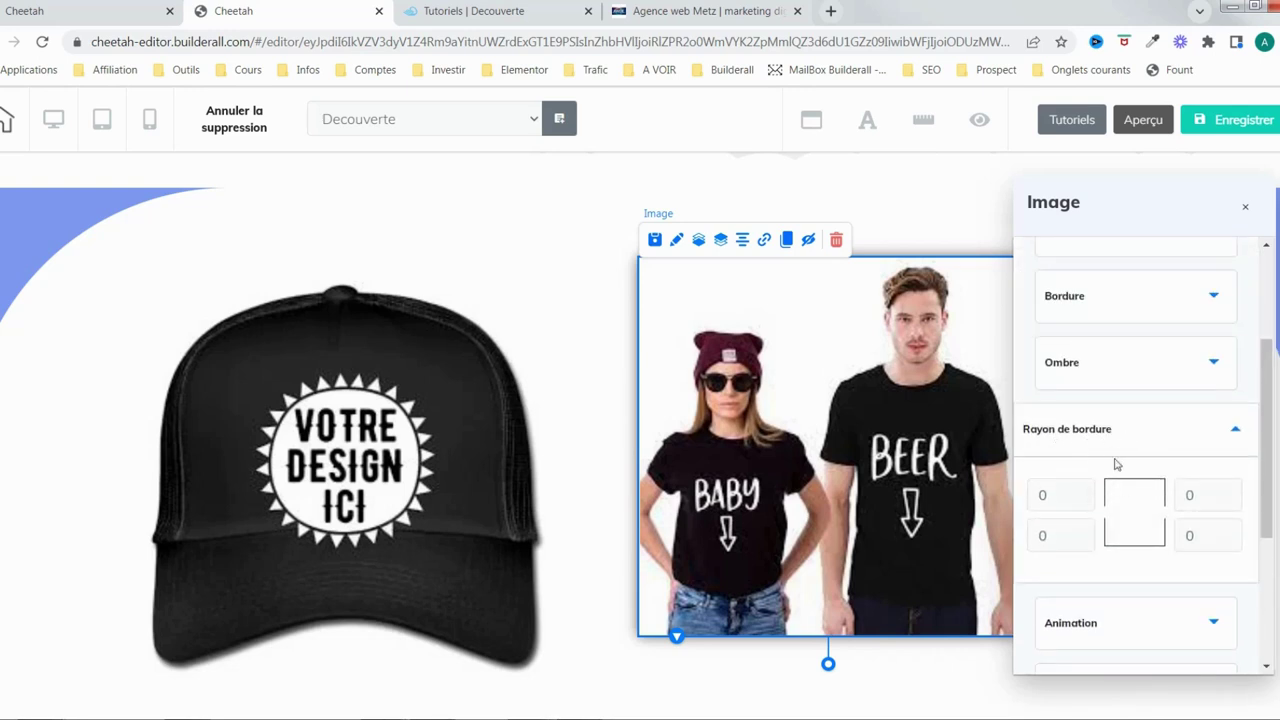
left_click_drag(1056, 497, 1031, 497)
key("Tab")
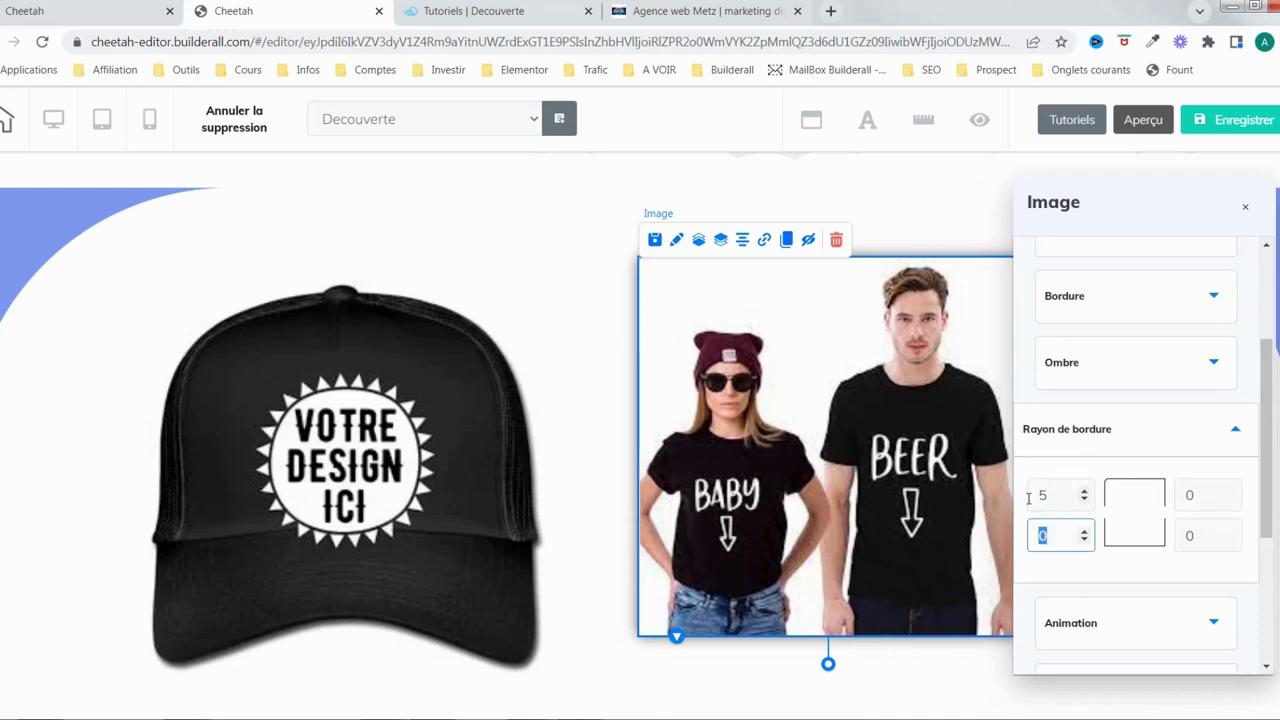
type("5")
key("Tab")
key("Tab")
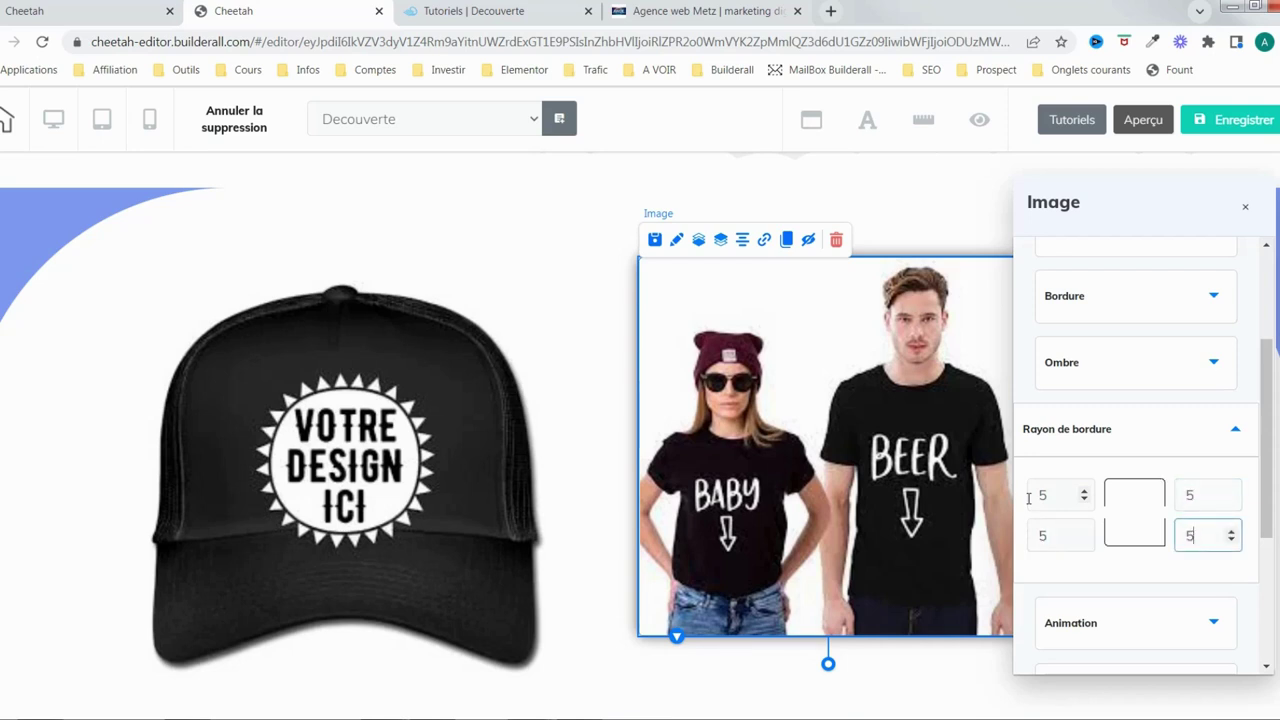
left_click(1062, 530)
scroll(1058, 532, "down", 1)
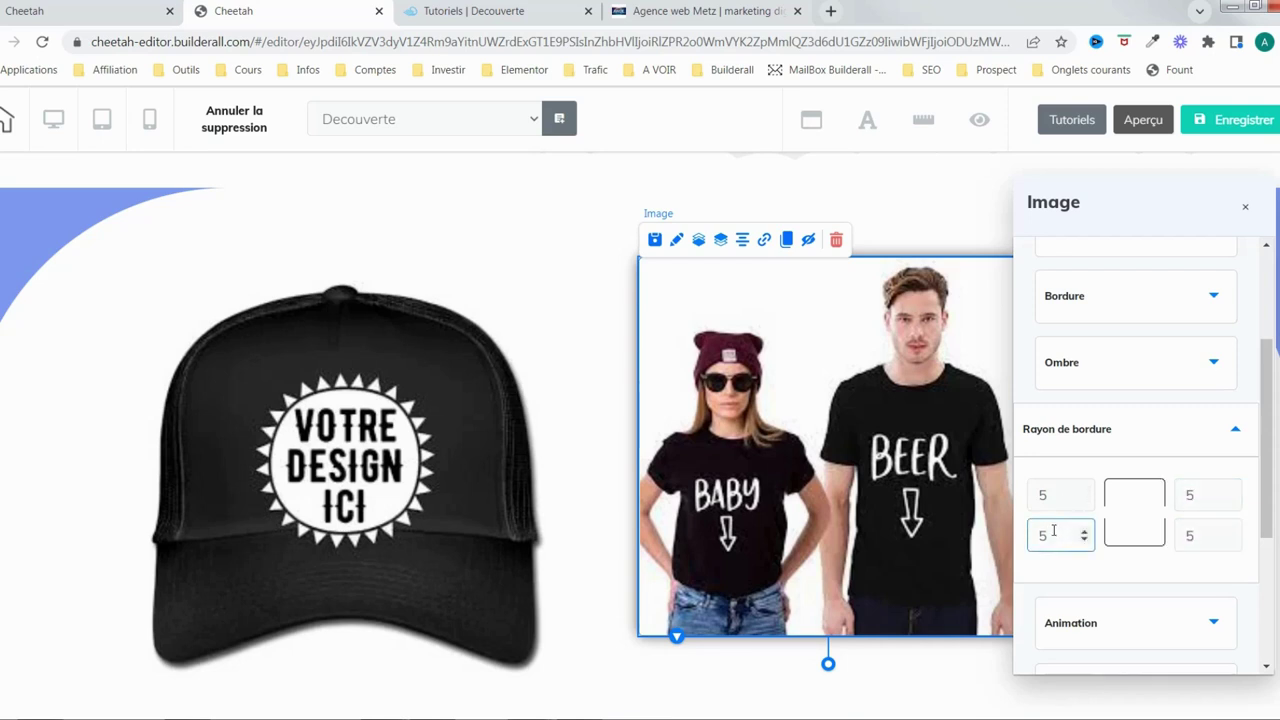
scroll(1130, 463, "down", 3)
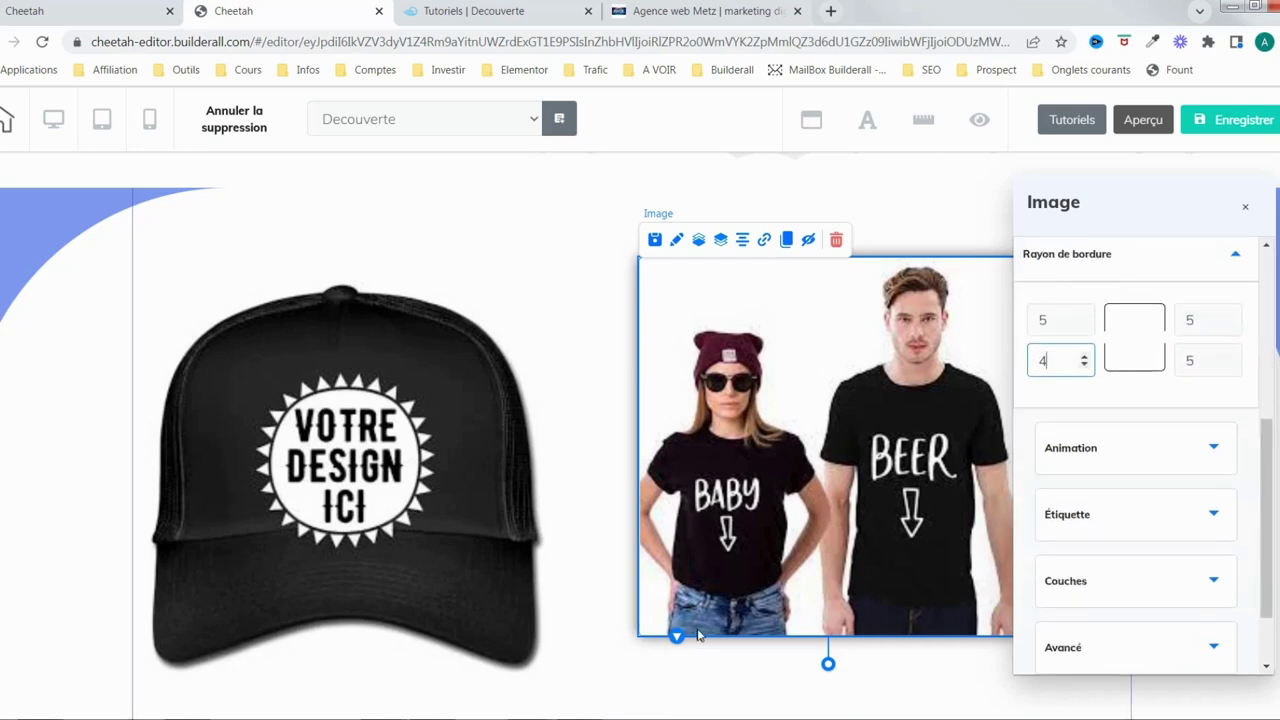
Give the couple image a zoomOutUp animation triggered by Quand visible.
left_click(1216, 449)
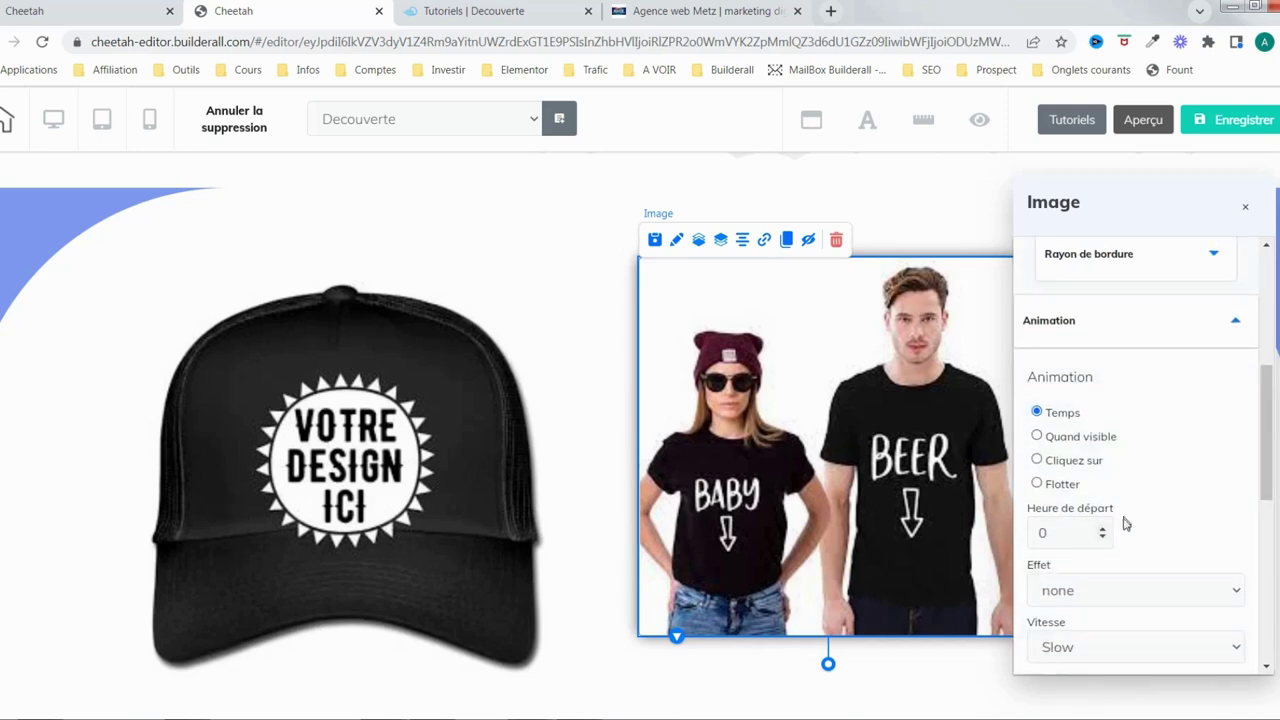
left_click(1037, 437)
scroll(1130, 500, "down", 2)
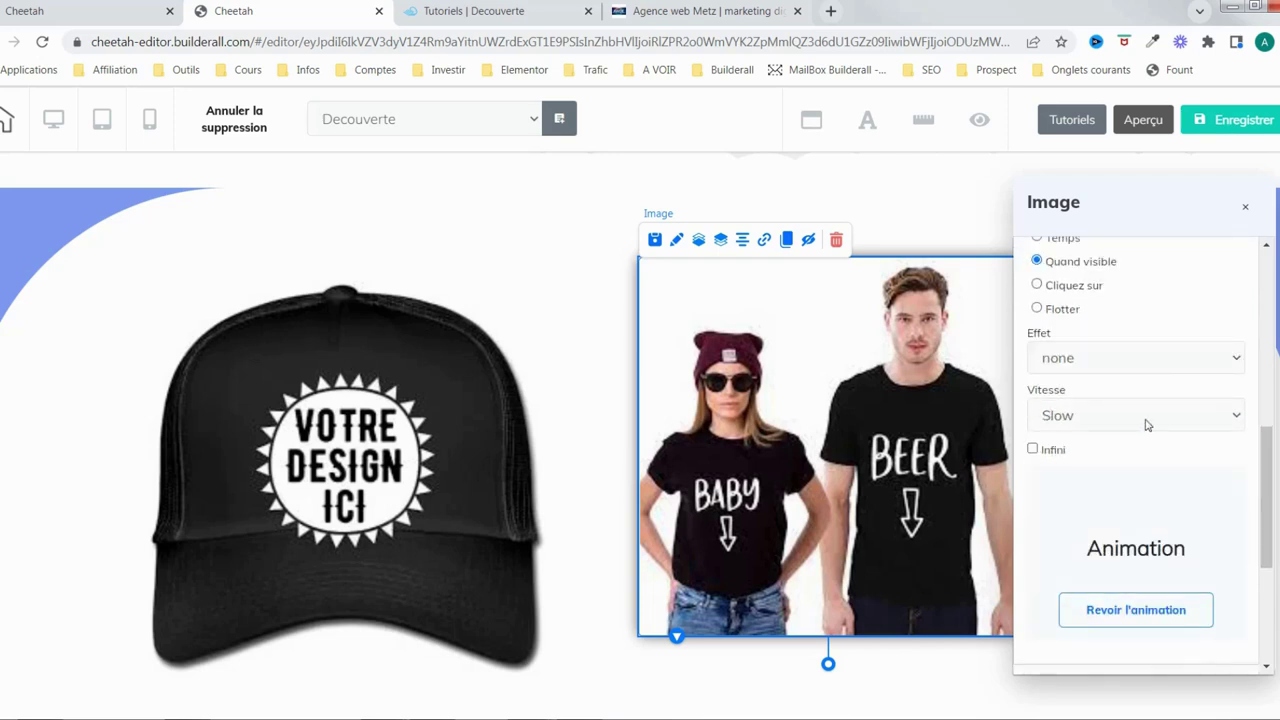
left_click(1168, 362)
scroll(1162, 585, "down", 10)
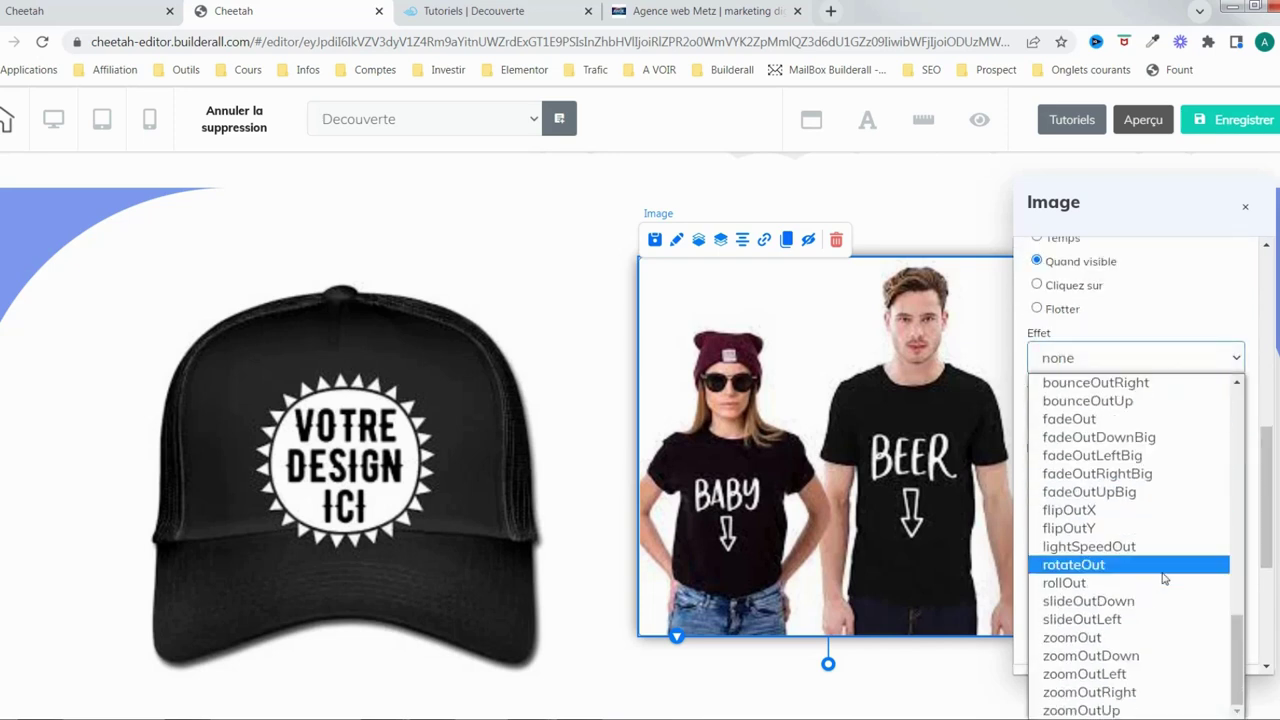
left_click(1120, 709)
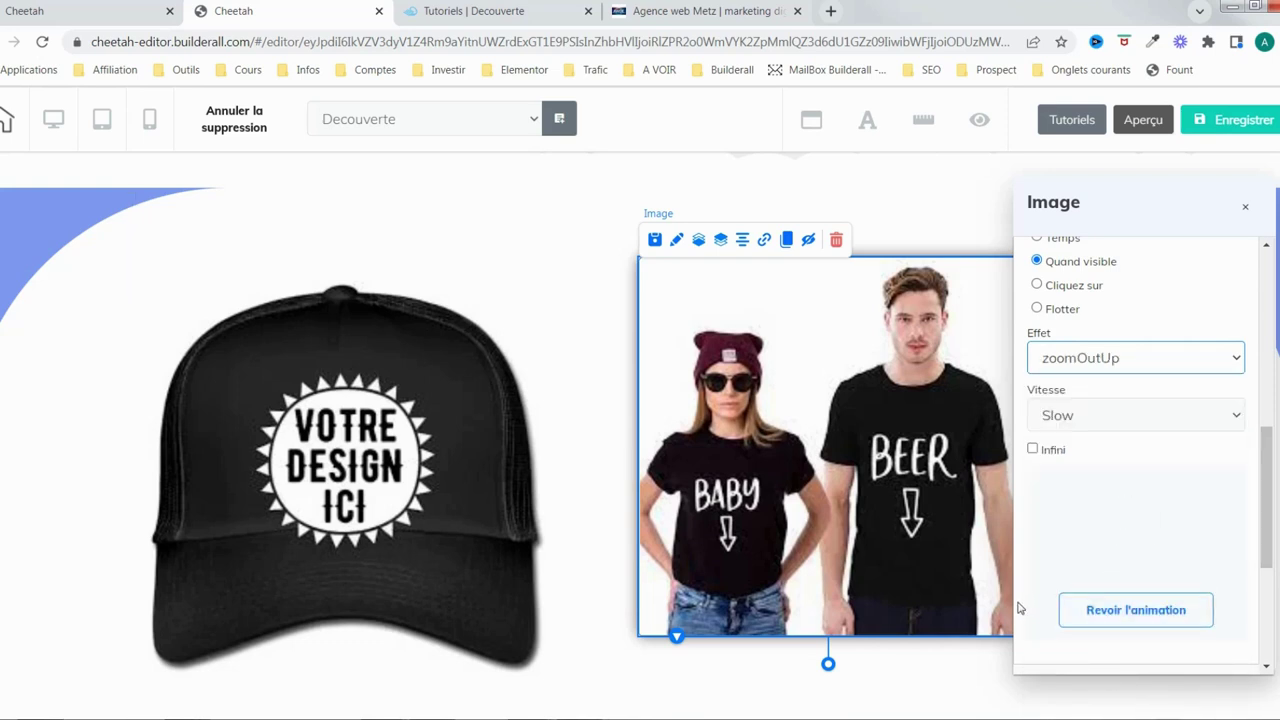
Review the couple image's remaining animation options and its Étiquette, Couches and Avancé settings.
scroll(989, 485, "down", 1)
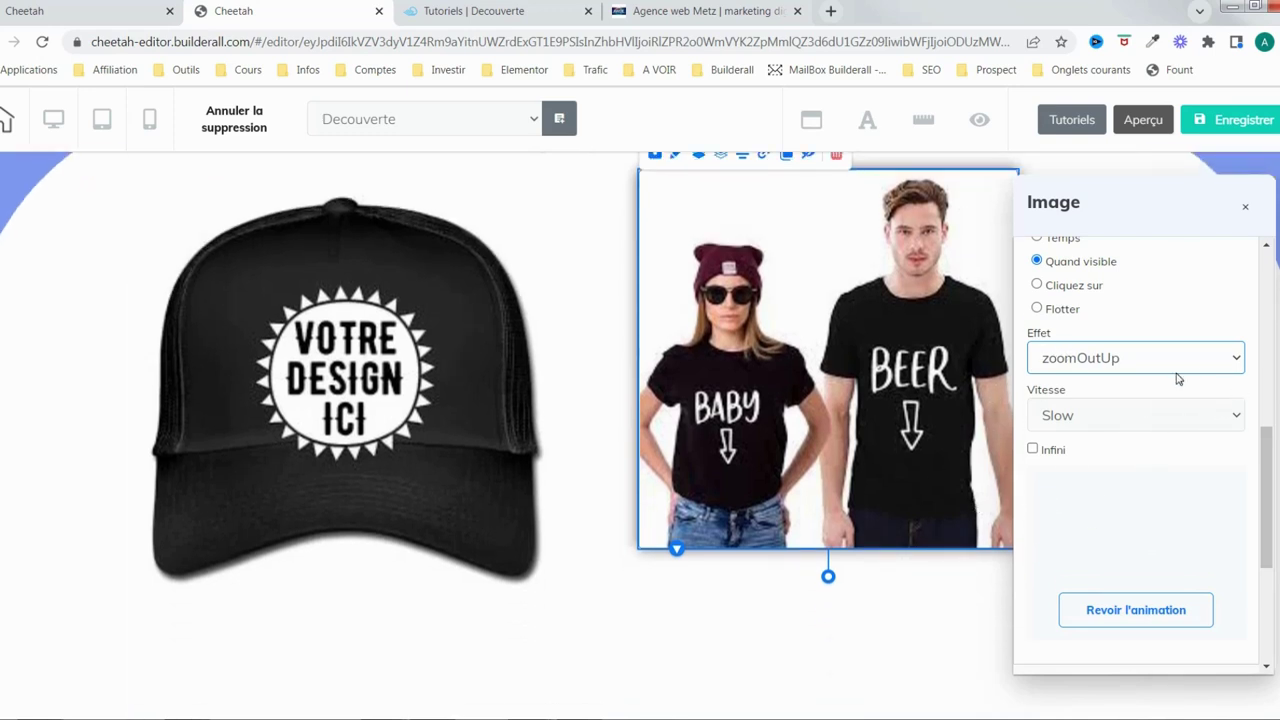
scroll(1072, 322, "up", 1)
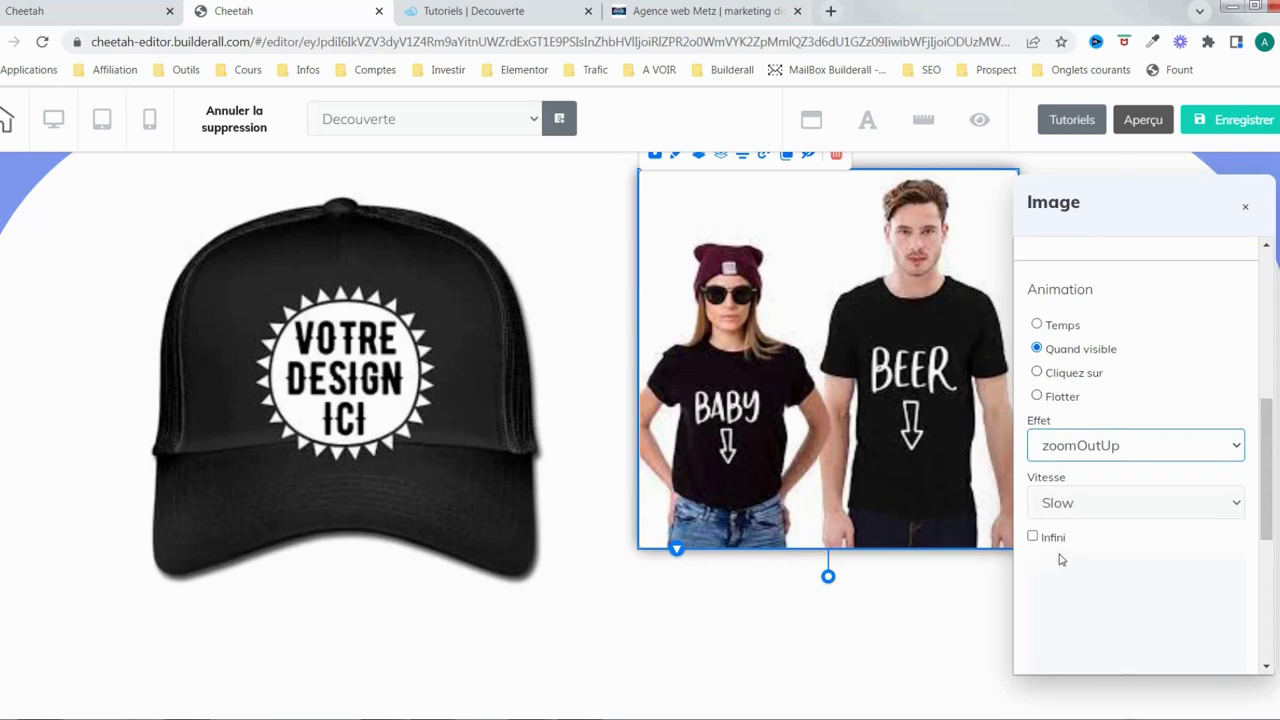
scroll(1100, 537, "down", 4)
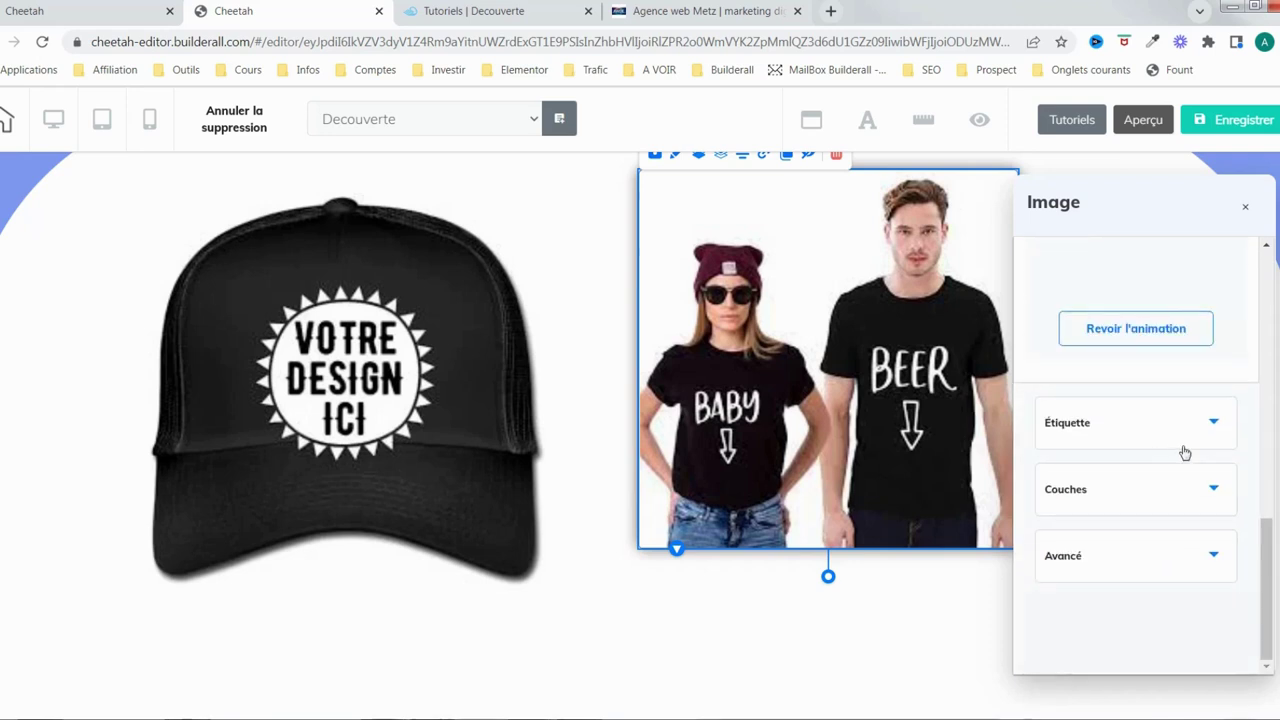
scroll(1178, 466, "up", 3)
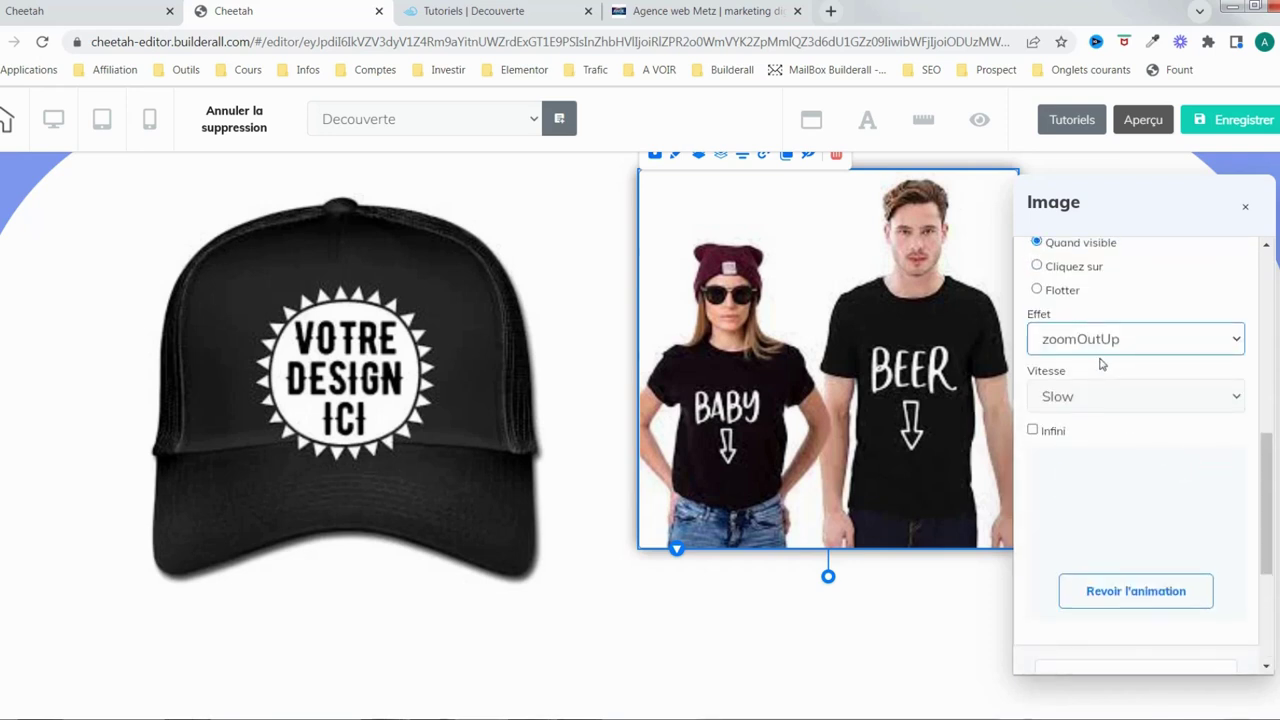
scroll(1100, 363, "up", 1)
scroll(1151, 506, "down", 4)
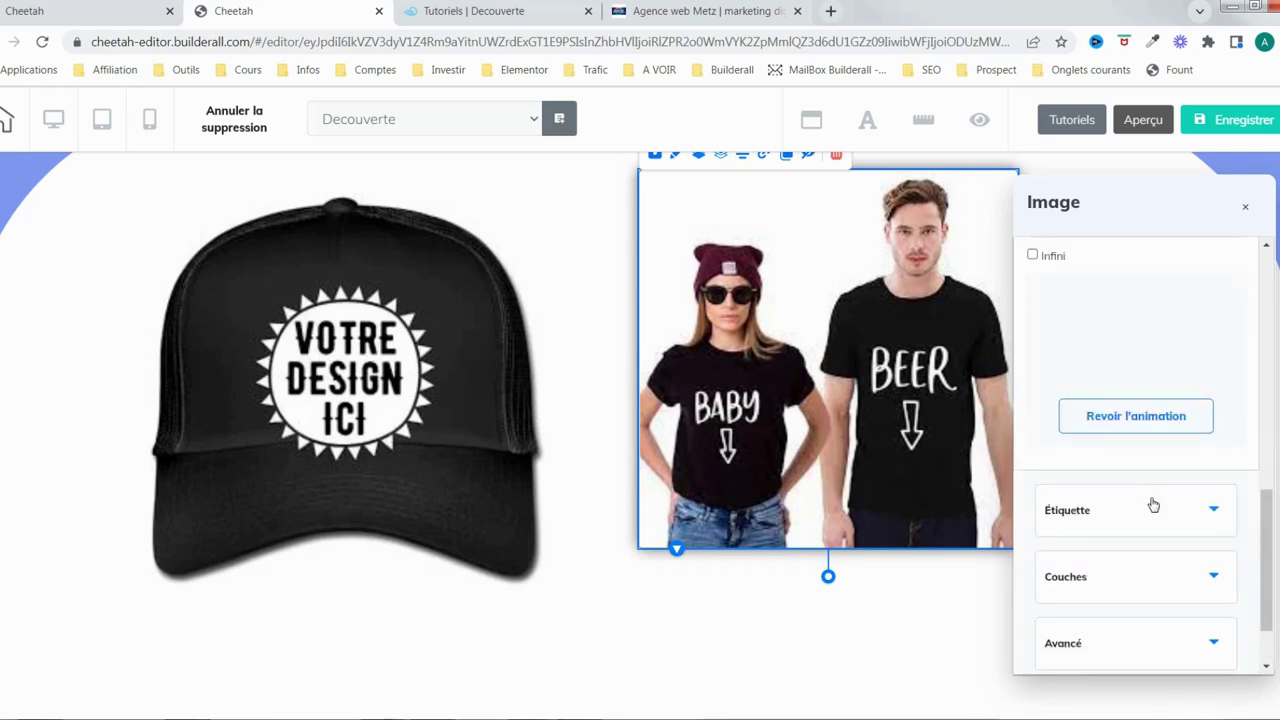
left_click(1212, 422)
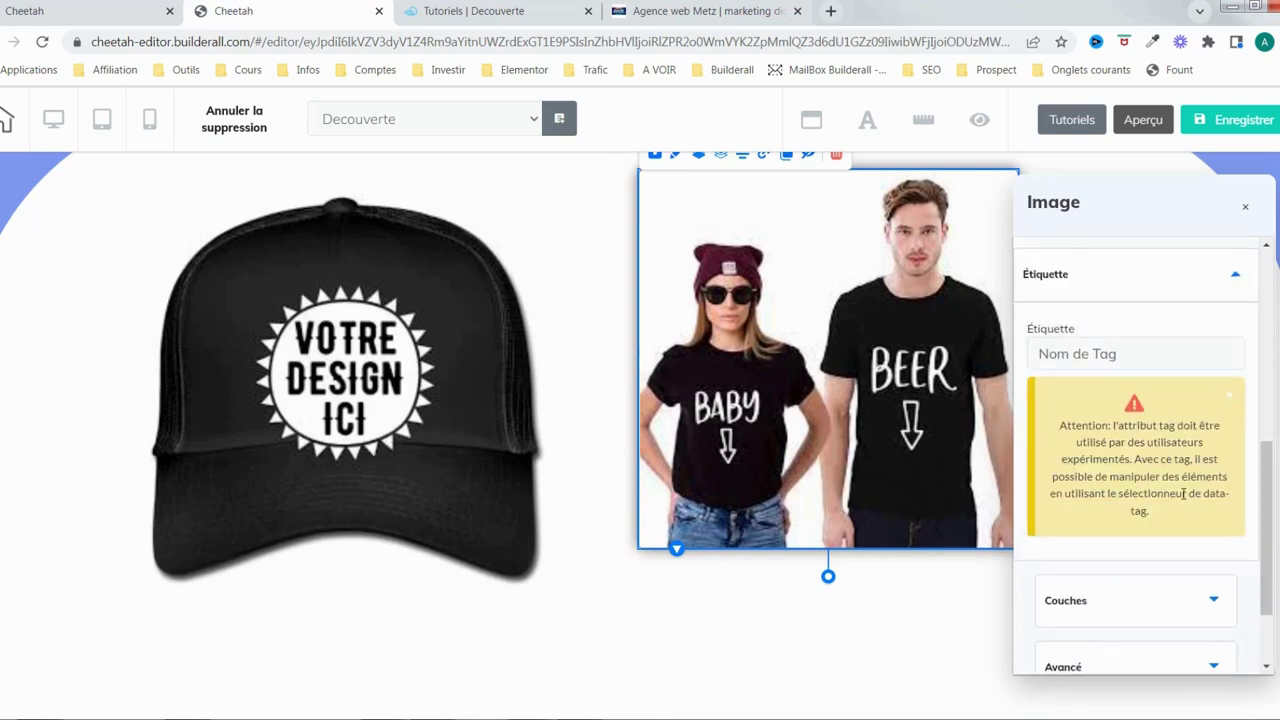
scroll(1171, 420, "up", 1)
scroll(1150, 468, "down", 2)
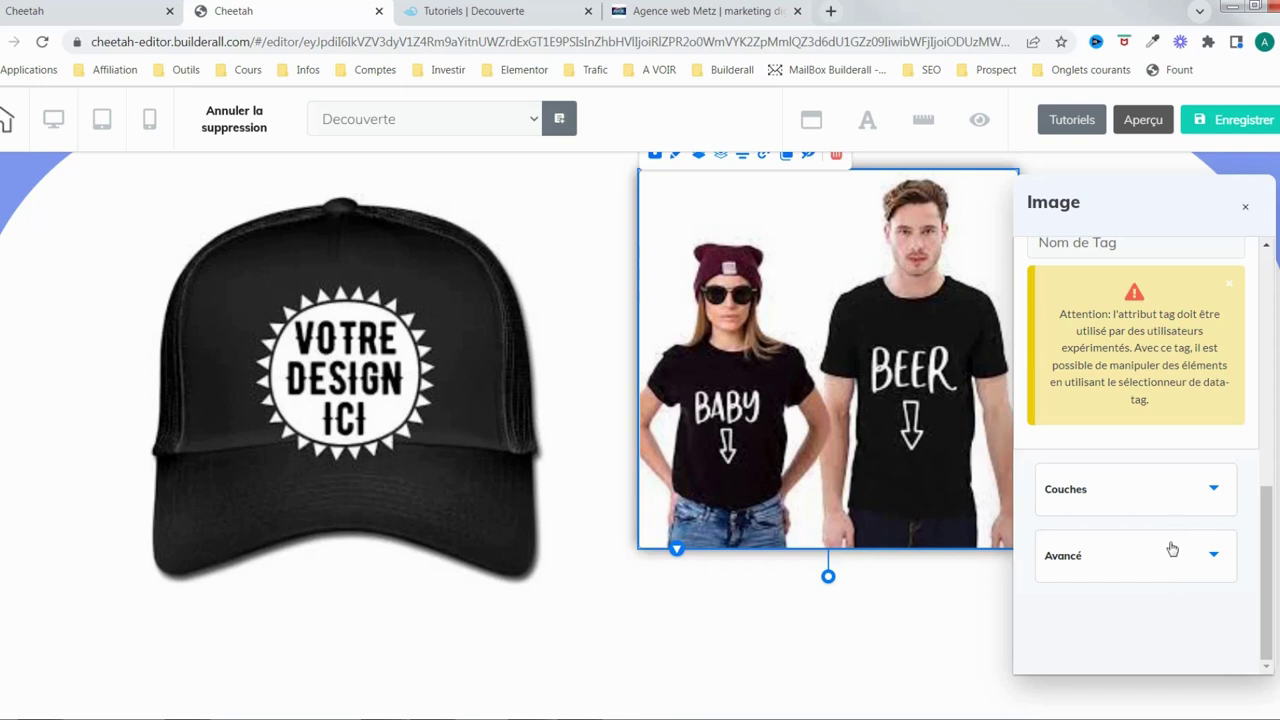
left_click(1205, 492)
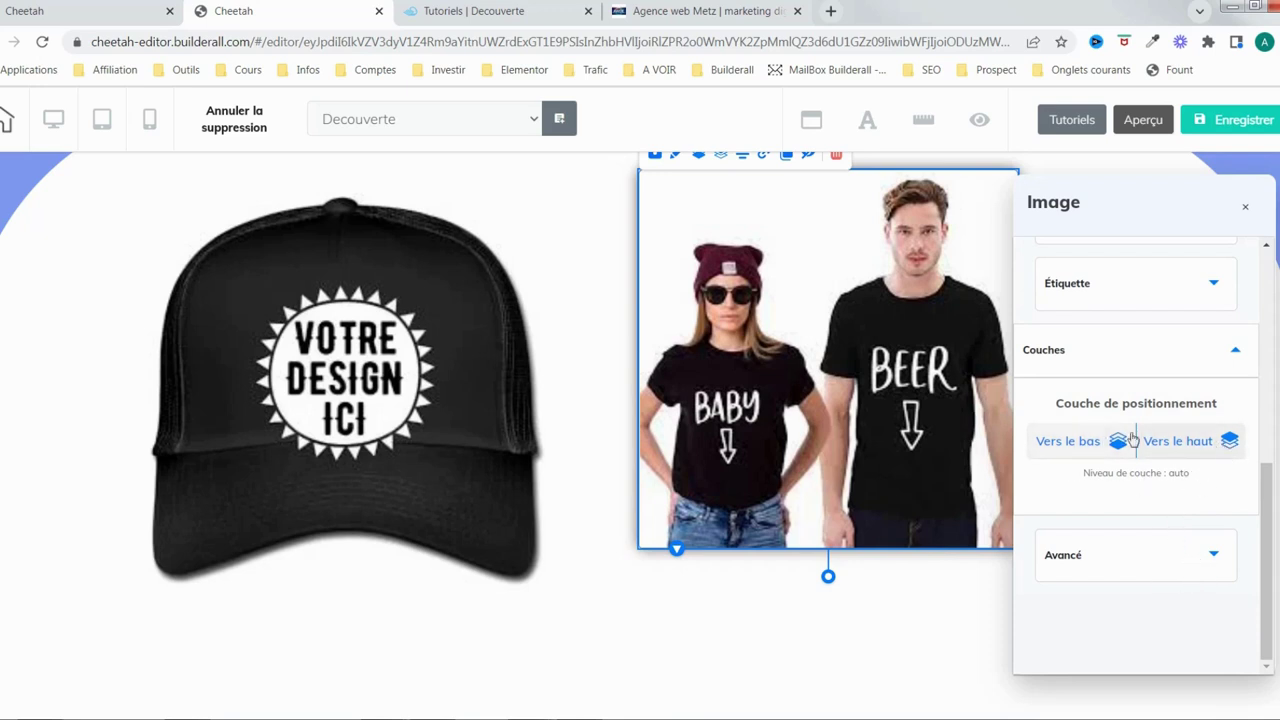
left_click(1203, 555)
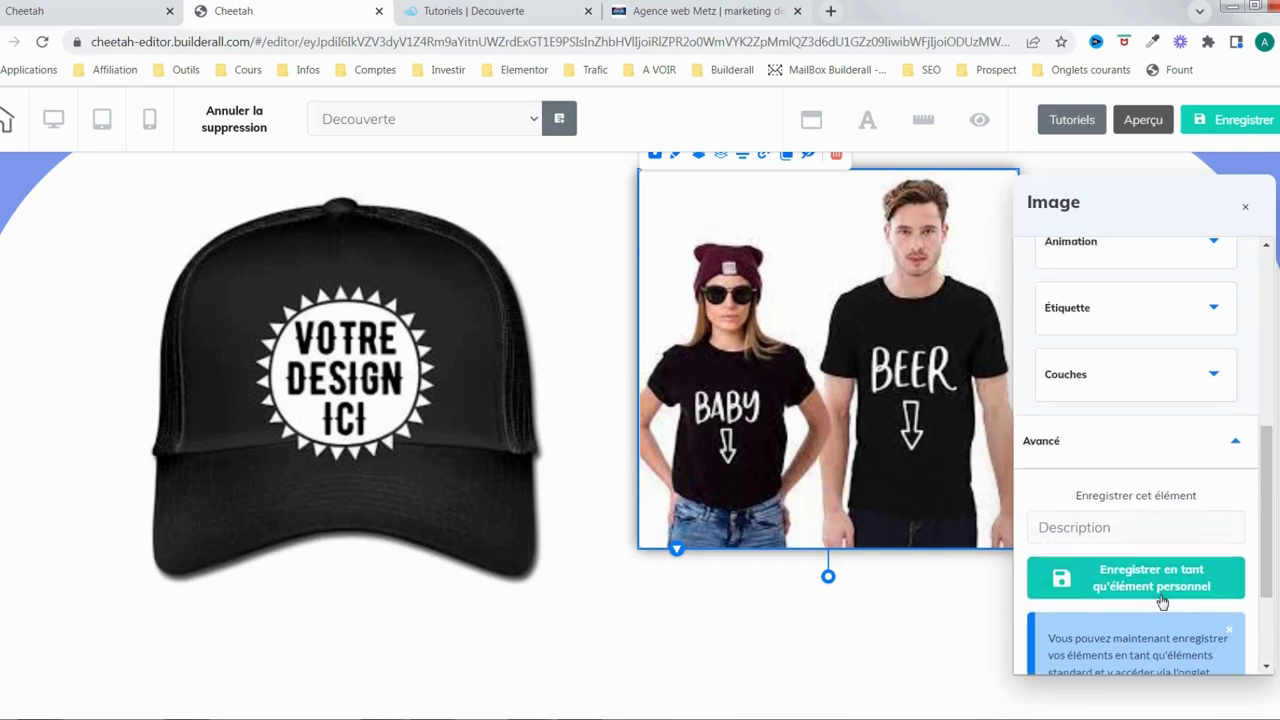
scroll(1166, 571, "down", 3)
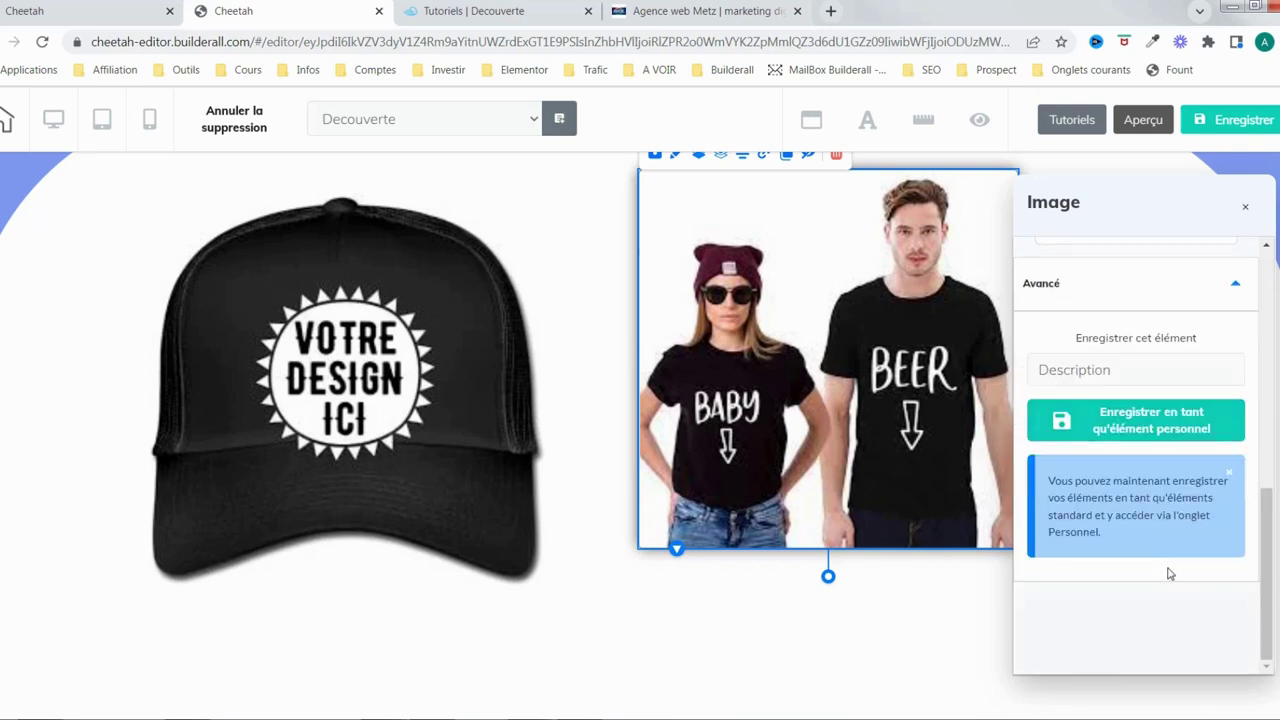
scroll(1166, 571, "up", 5)
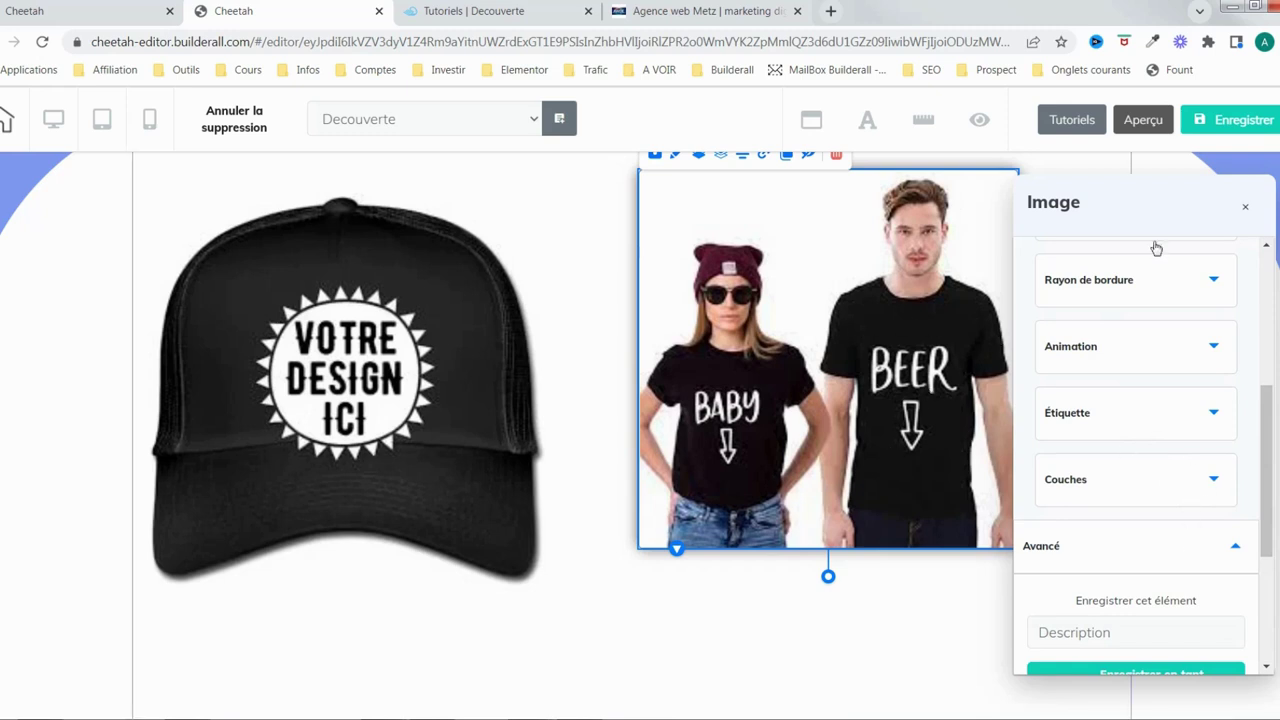
Save the Decouverte page and publish the site.
left_click(1250, 124)
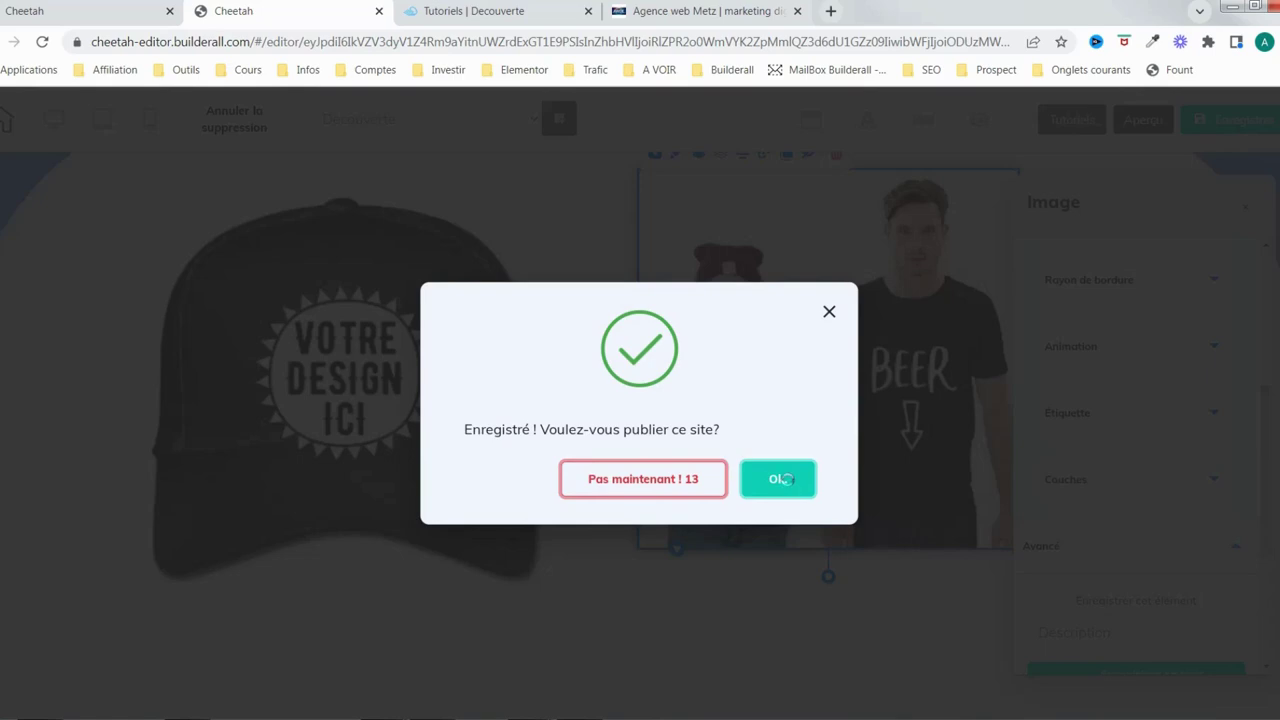
left_click(780, 479)
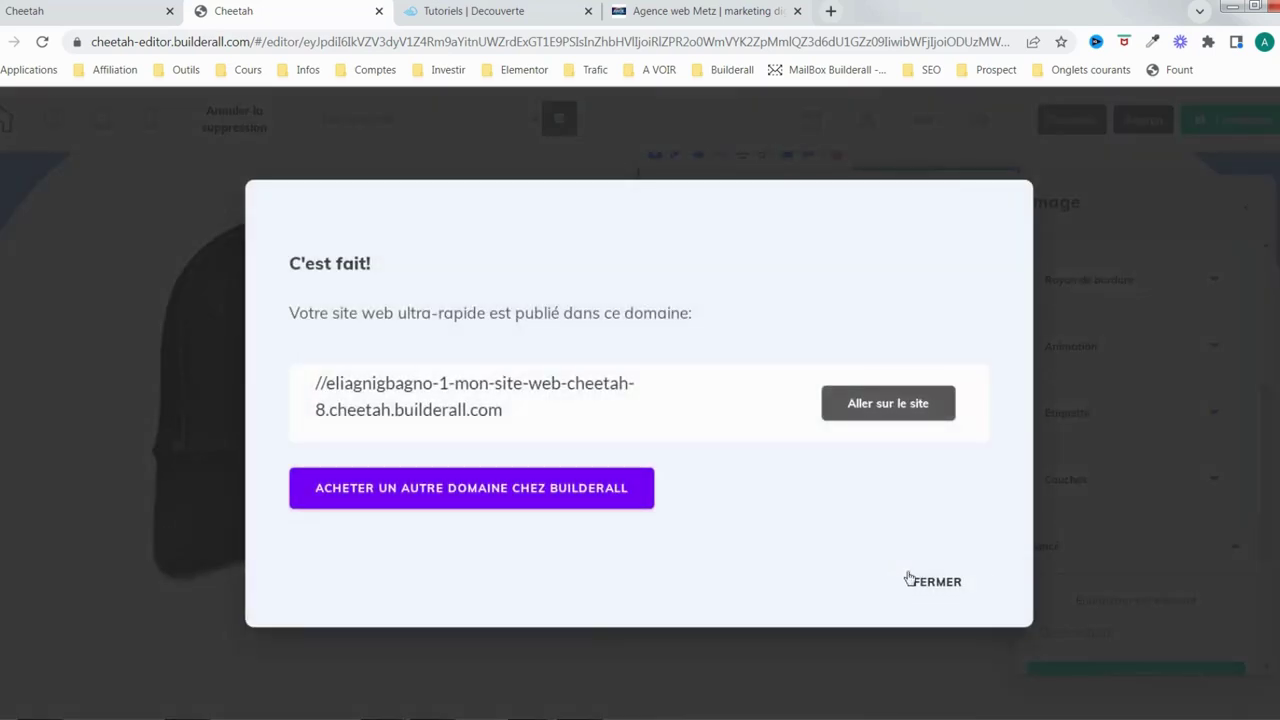
Close the publication confirmation, reload the live Decouverte page and check how the couple image animates.
left_click(937, 583)
left_click(516, 14)
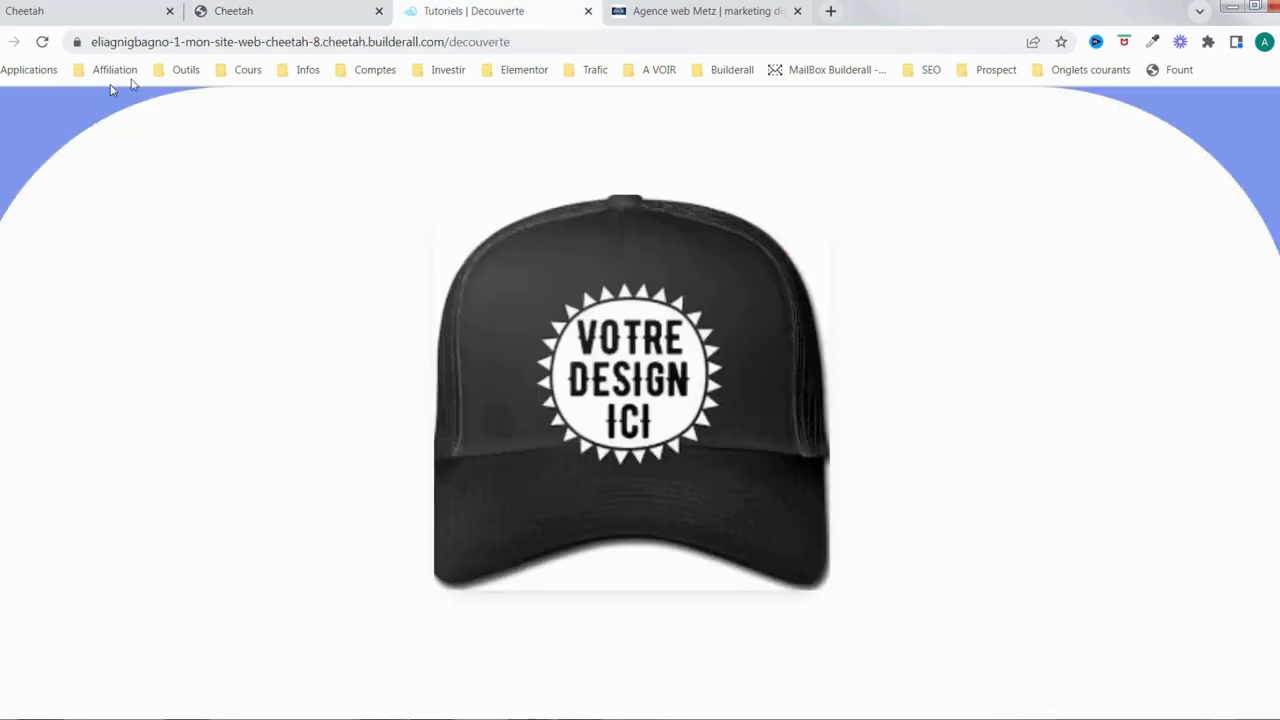
left_click(41, 44)
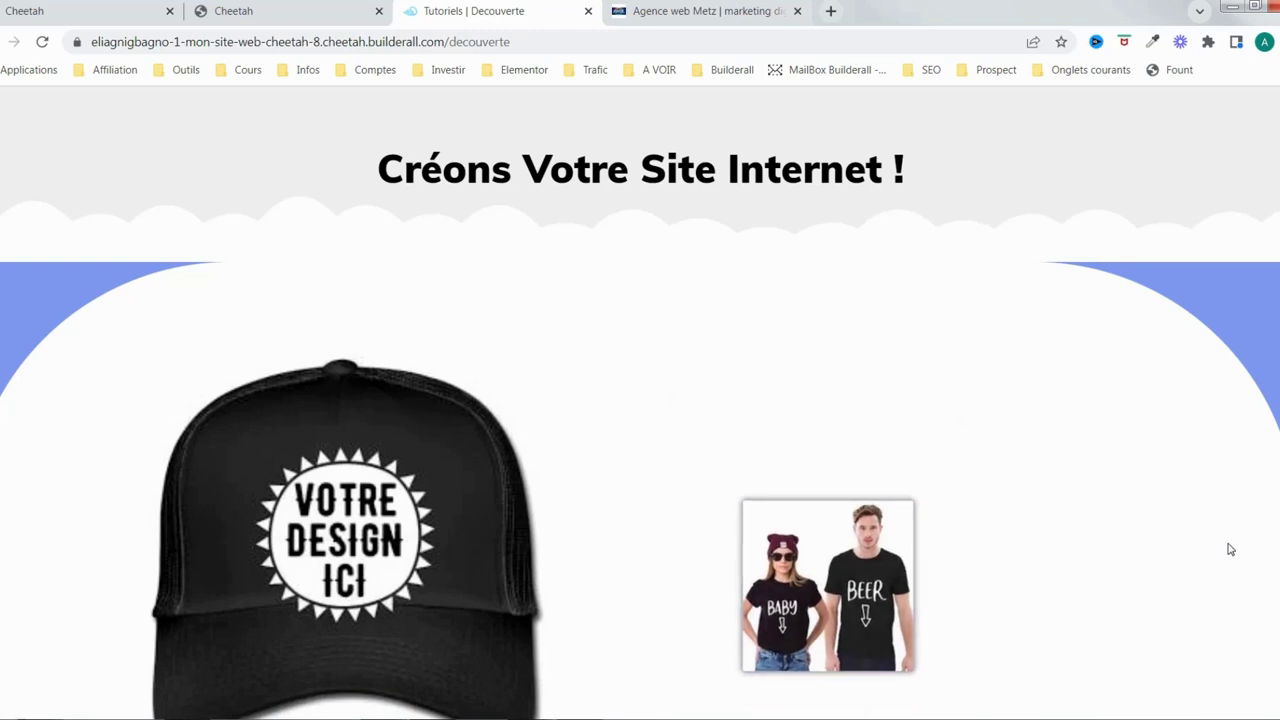
scroll(851, 362, "down", 2)
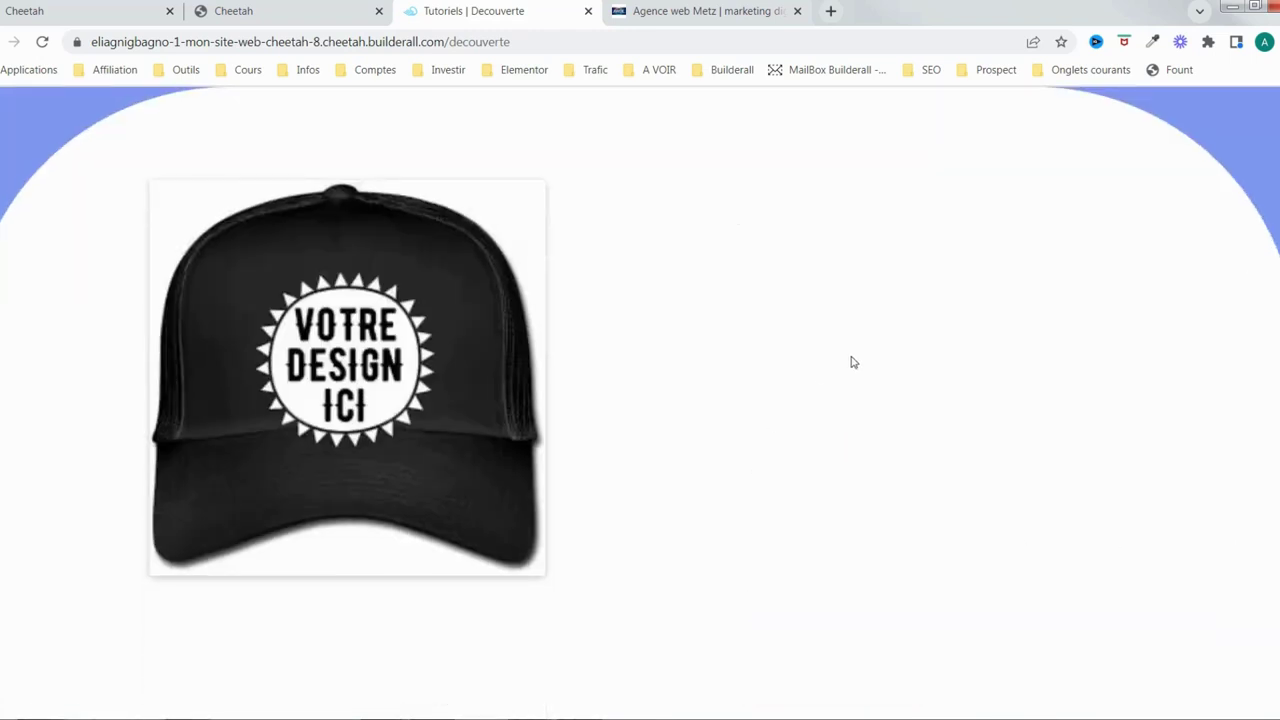
Back in the Cheetah editor, change the couple image's animation effect to zoomInUp.
left_click(309, 16)
scroll(1188, 401, "up", 4)
scroll(1191, 396, "down", 3)
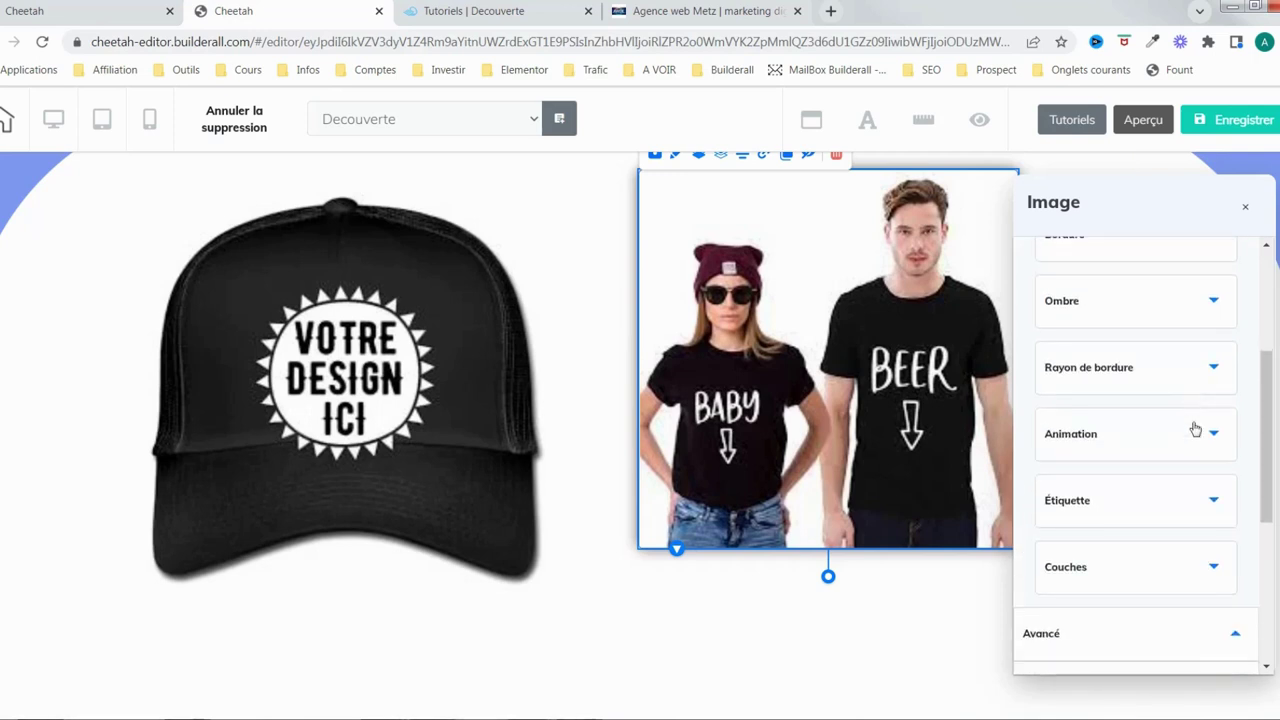
left_click(1211, 441)
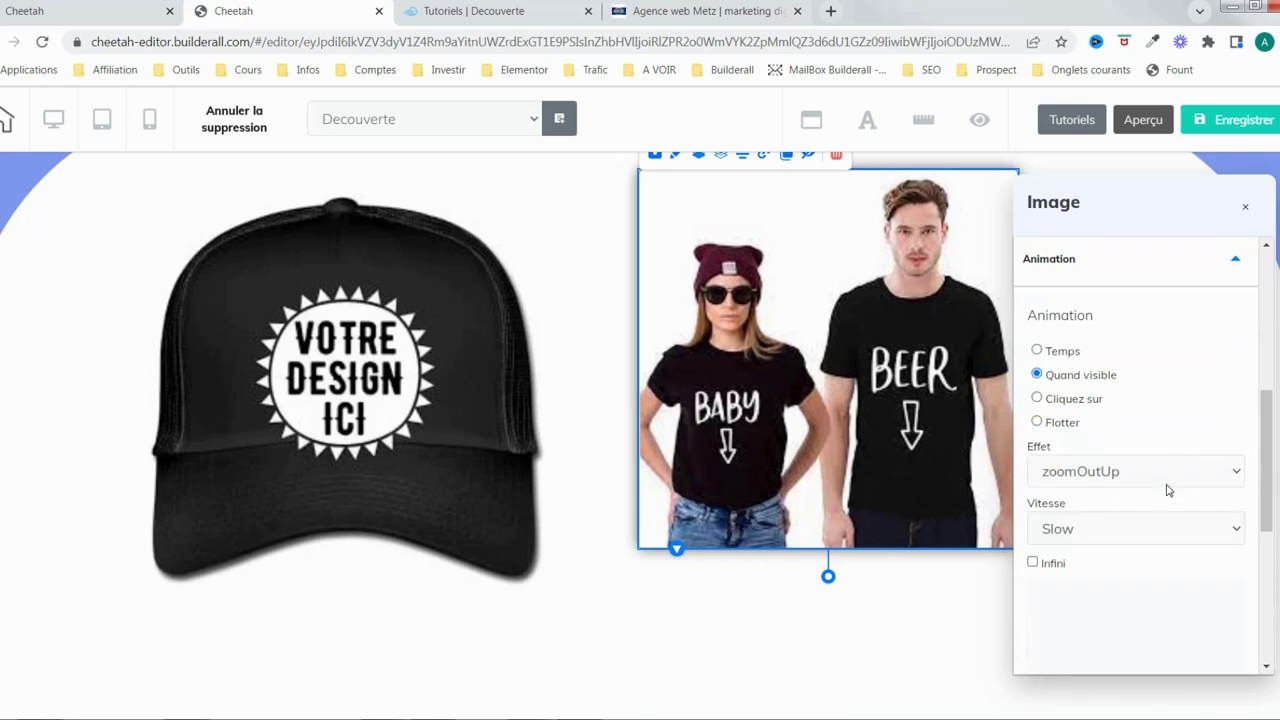
left_click(1168, 475)
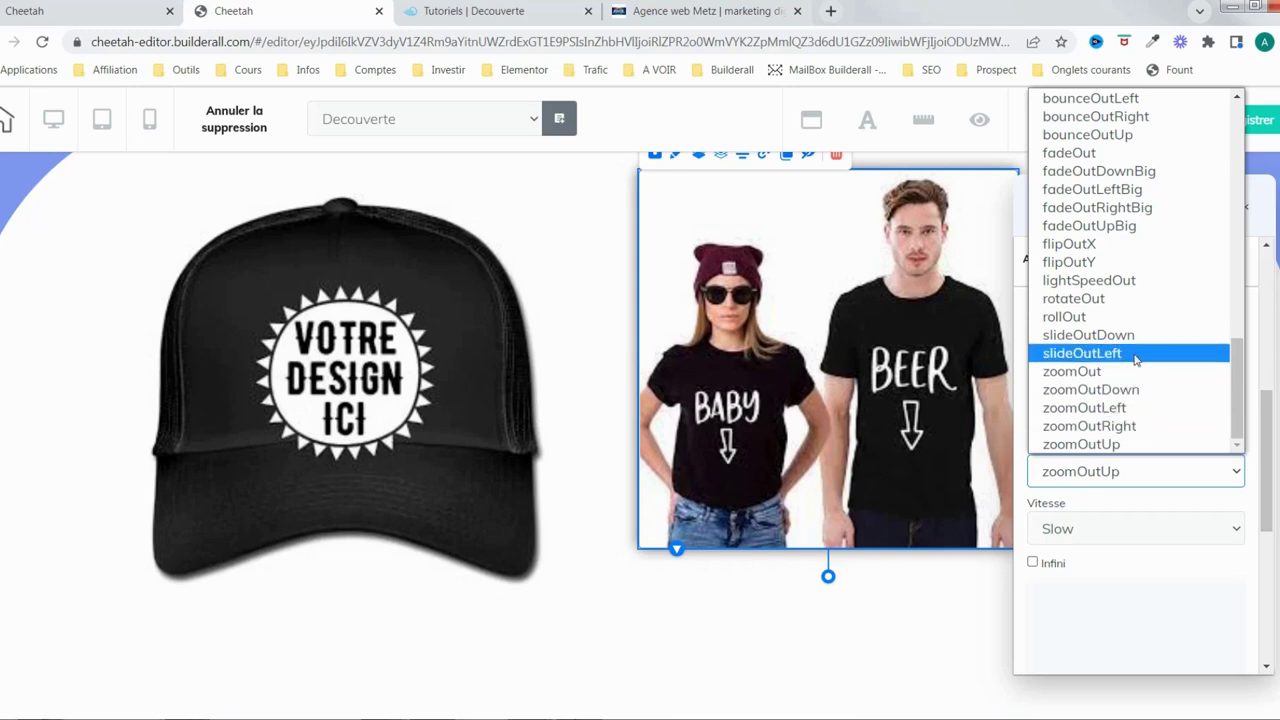
scroll(1135, 358, "up", 5)
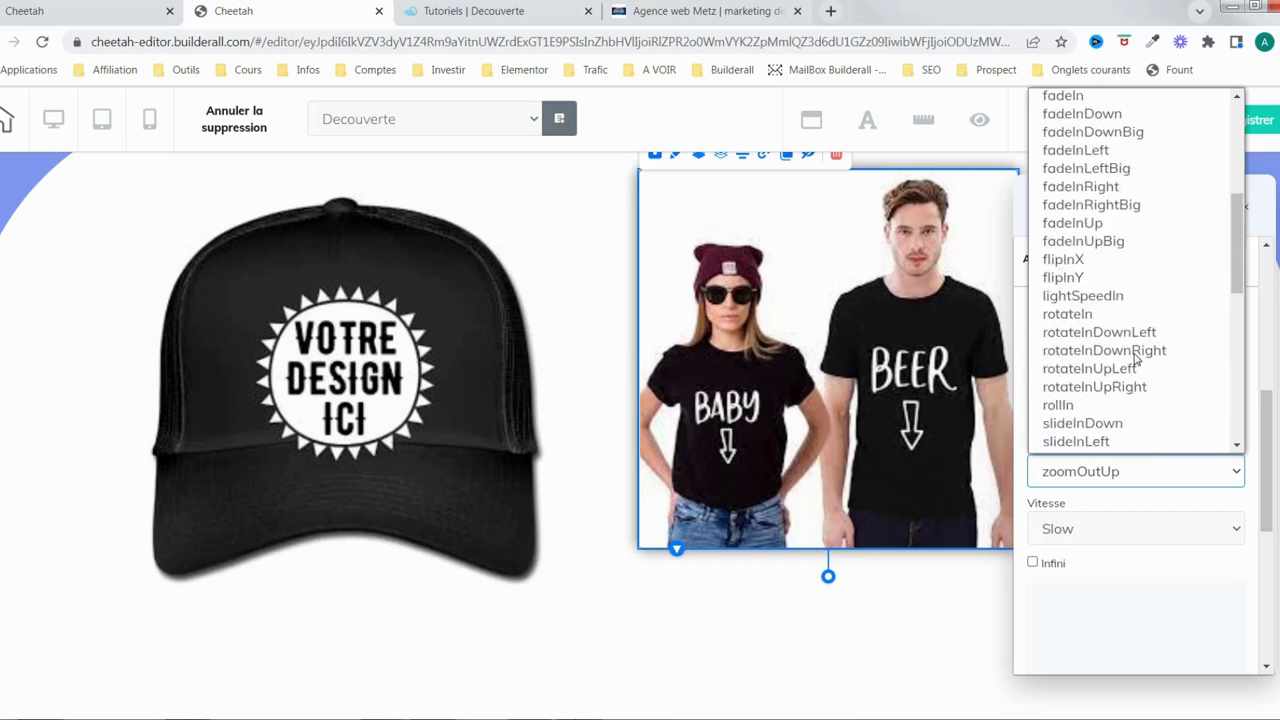
scroll(1137, 358, "up", 3)
scroll(1137, 358, "down", 5)
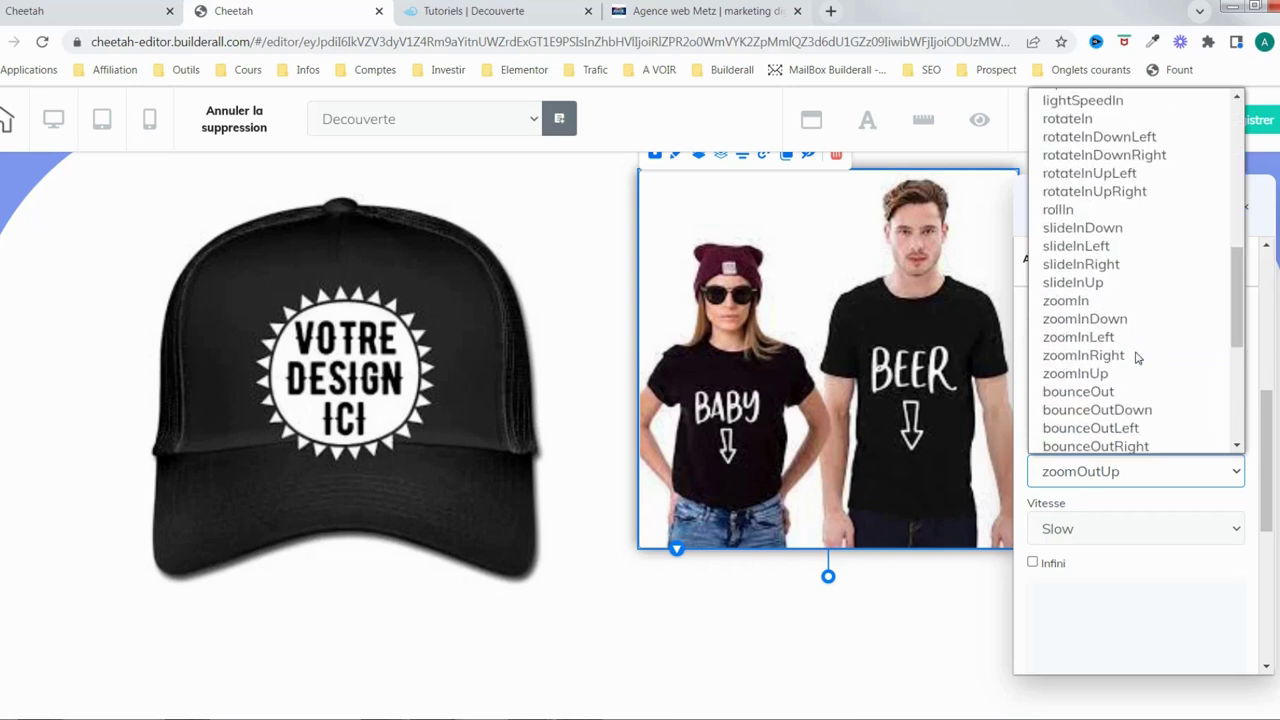
scroll(1137, 358, "up", 3)
scroll(1135, 360, "down", 3)
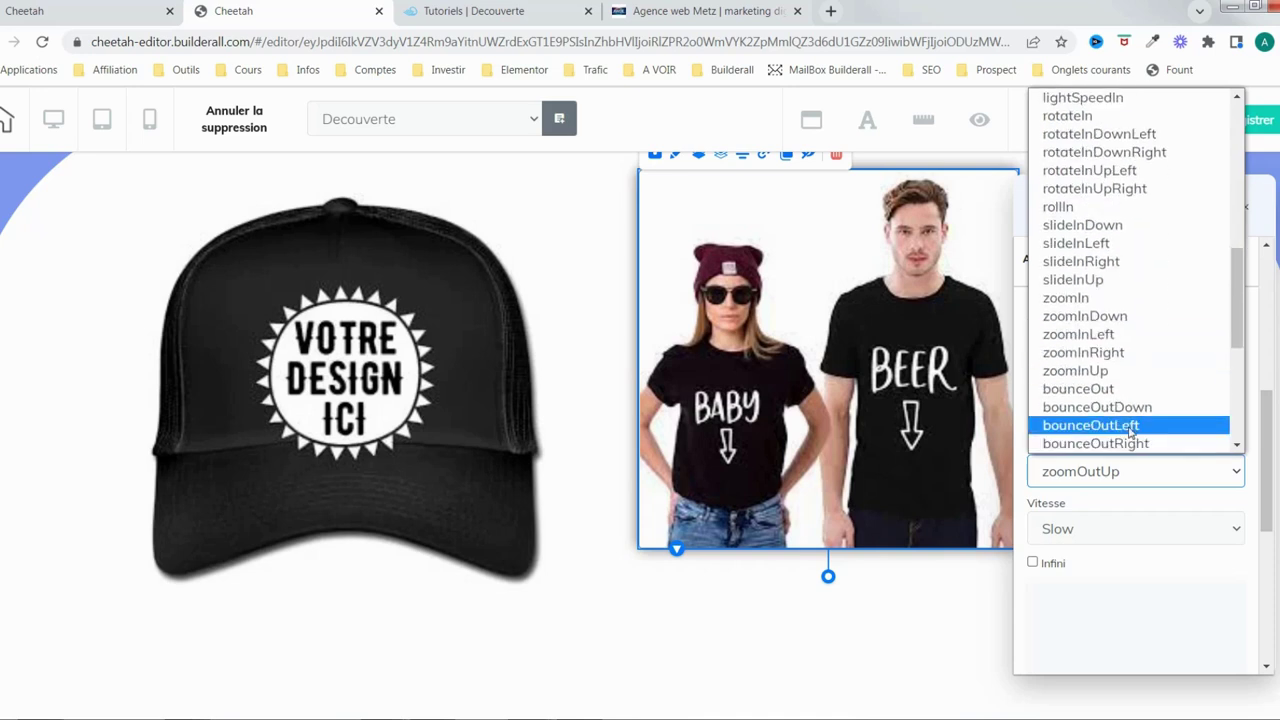
left_click(1120, 371)
scroll(1212, 610, "down", 3)
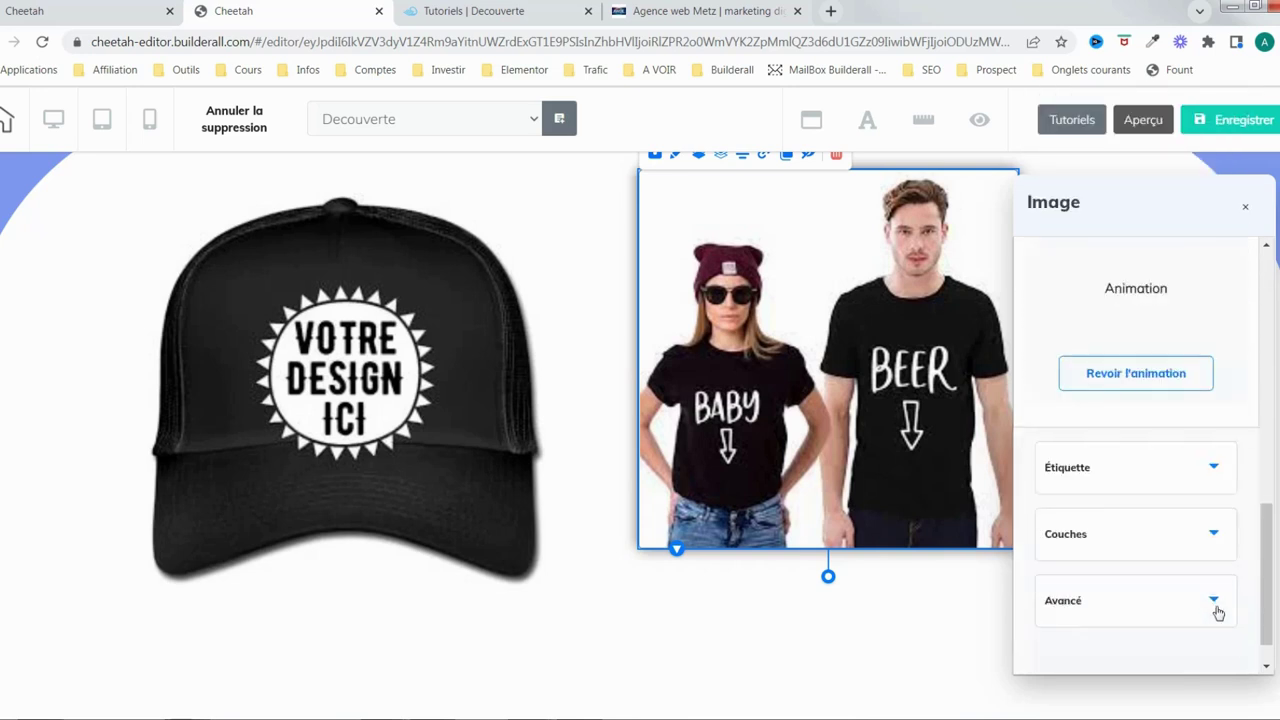
Save and publish the Decouverte page, and check the cap and couple images on the live site.
left_click(1237, 120)
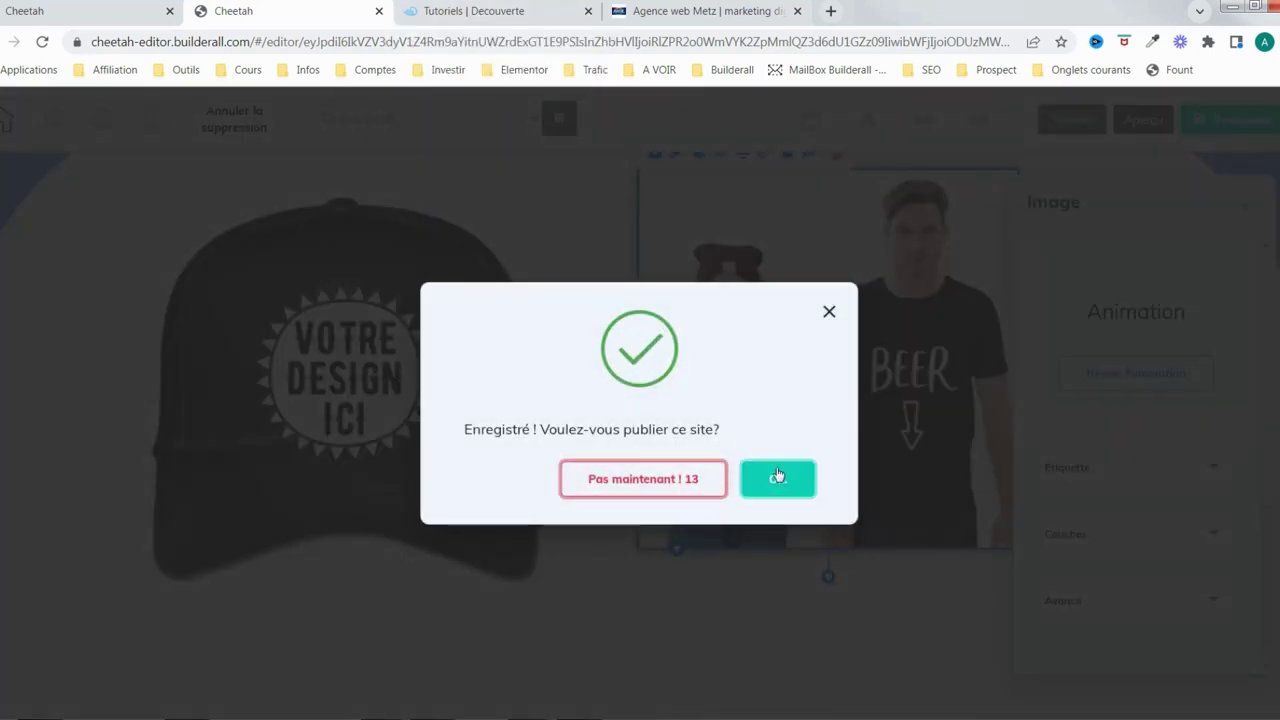
left_click(778, 476)
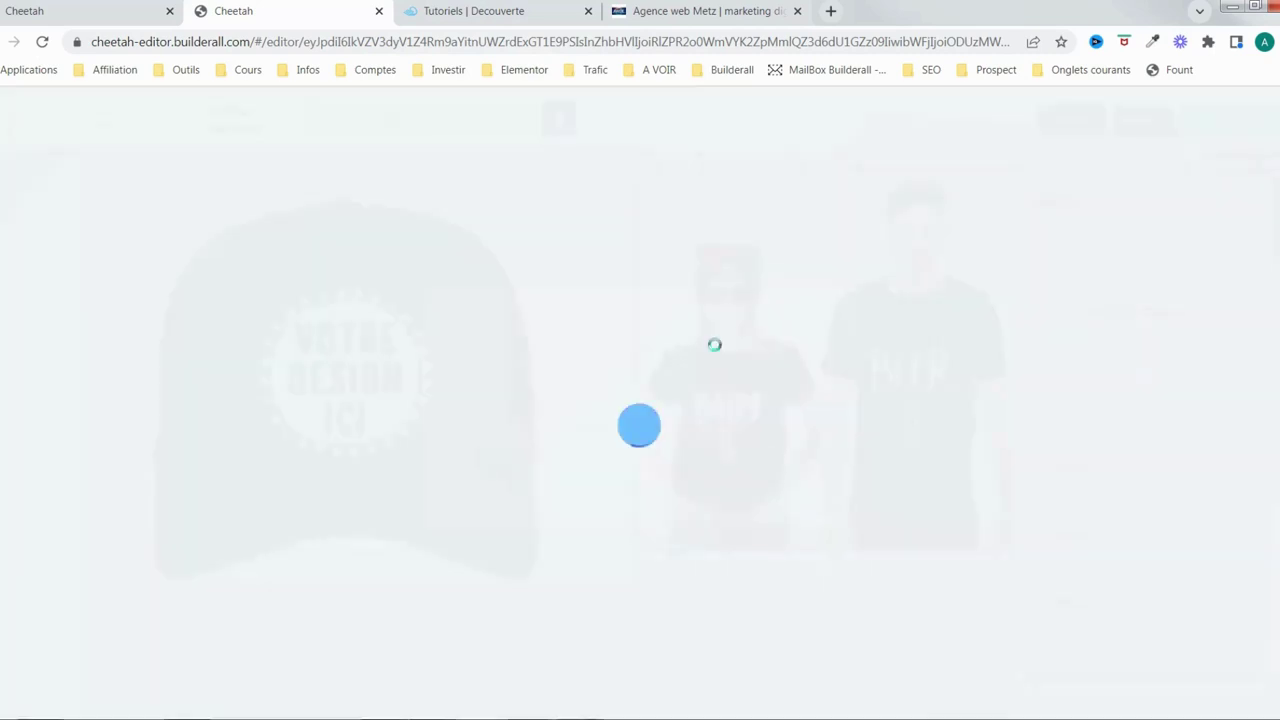
left_click(492, 16)
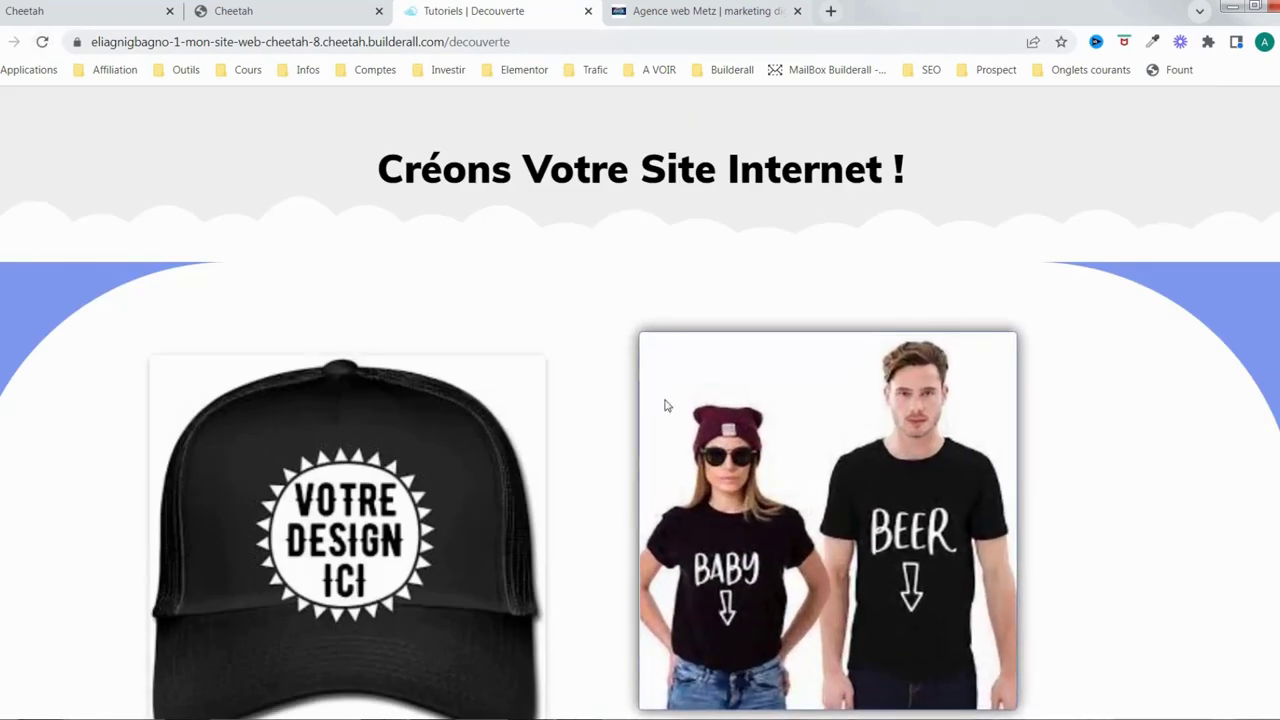
scroll(950, 535, "down", 2)
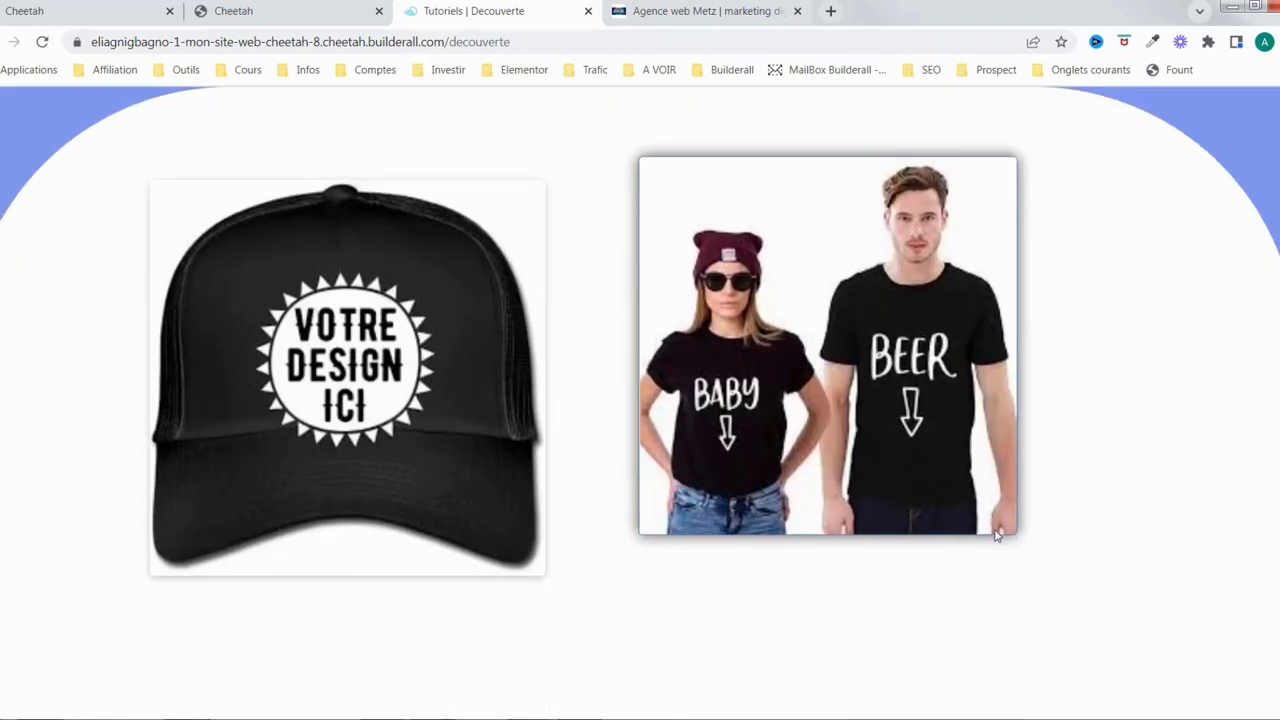
scroll(998, 536, "up", 2)
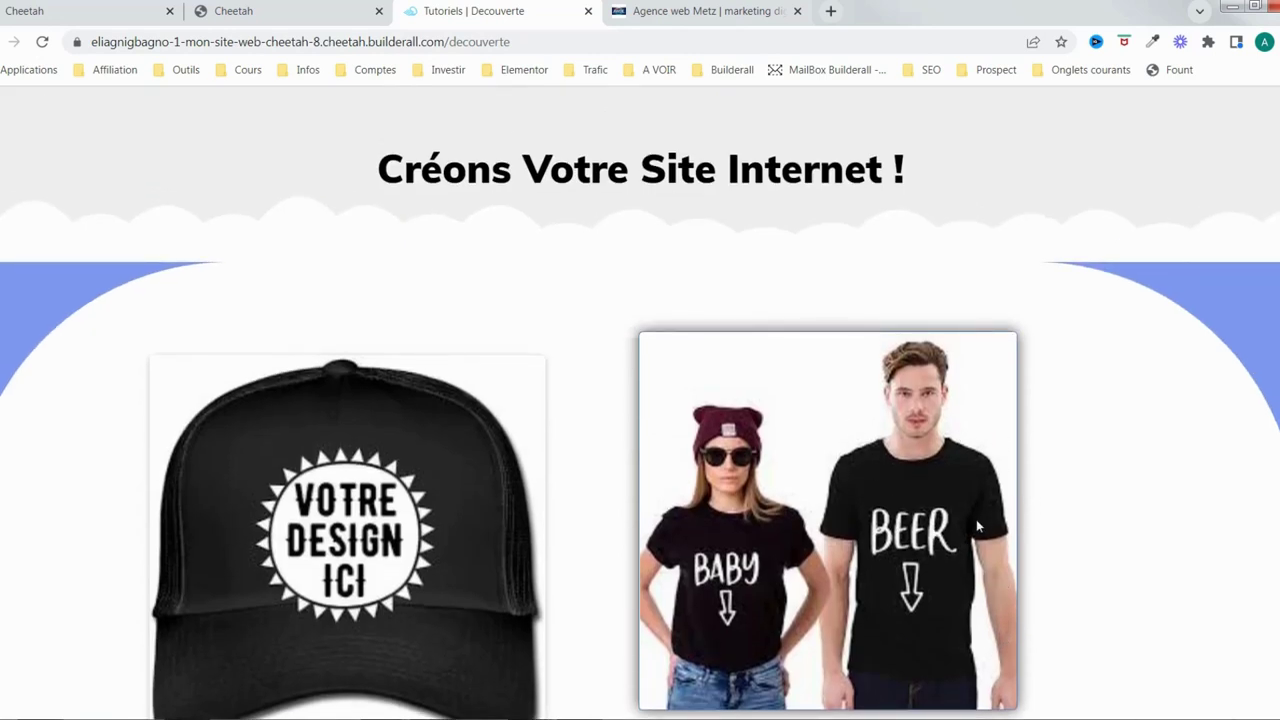
scroll(878, 520, "down", 2)
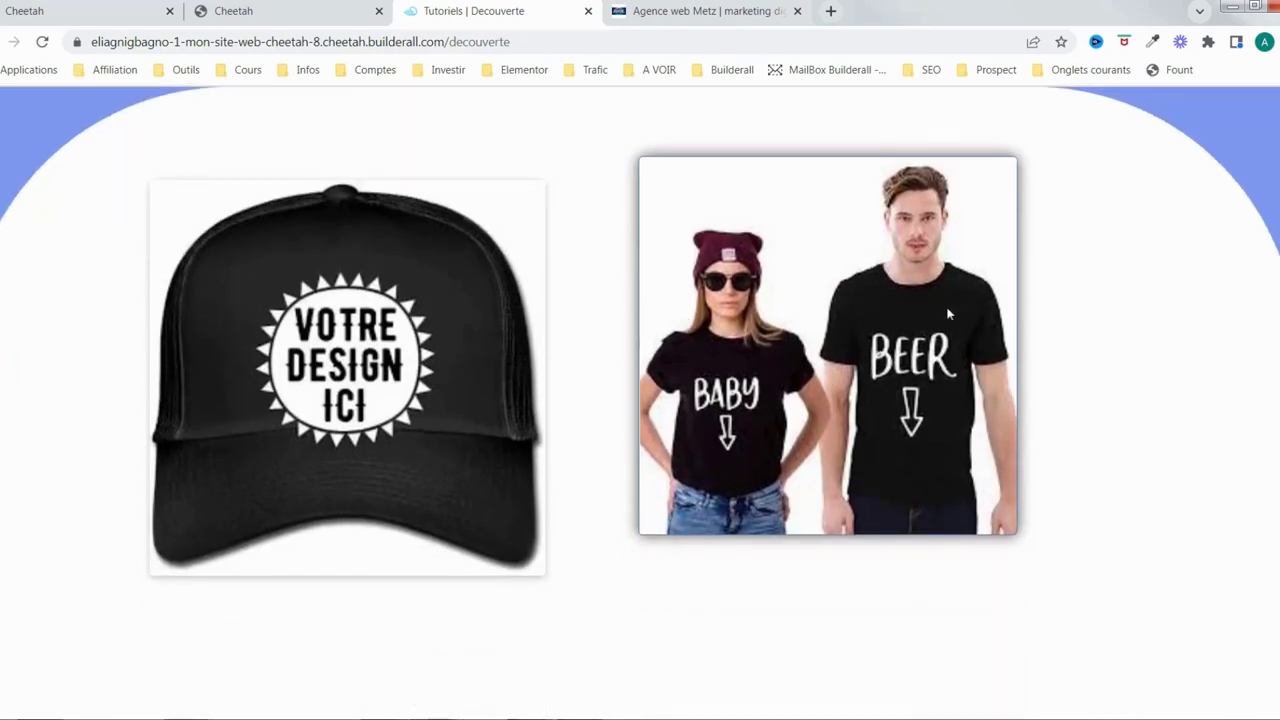
scroll(912, 343, "up", 1)
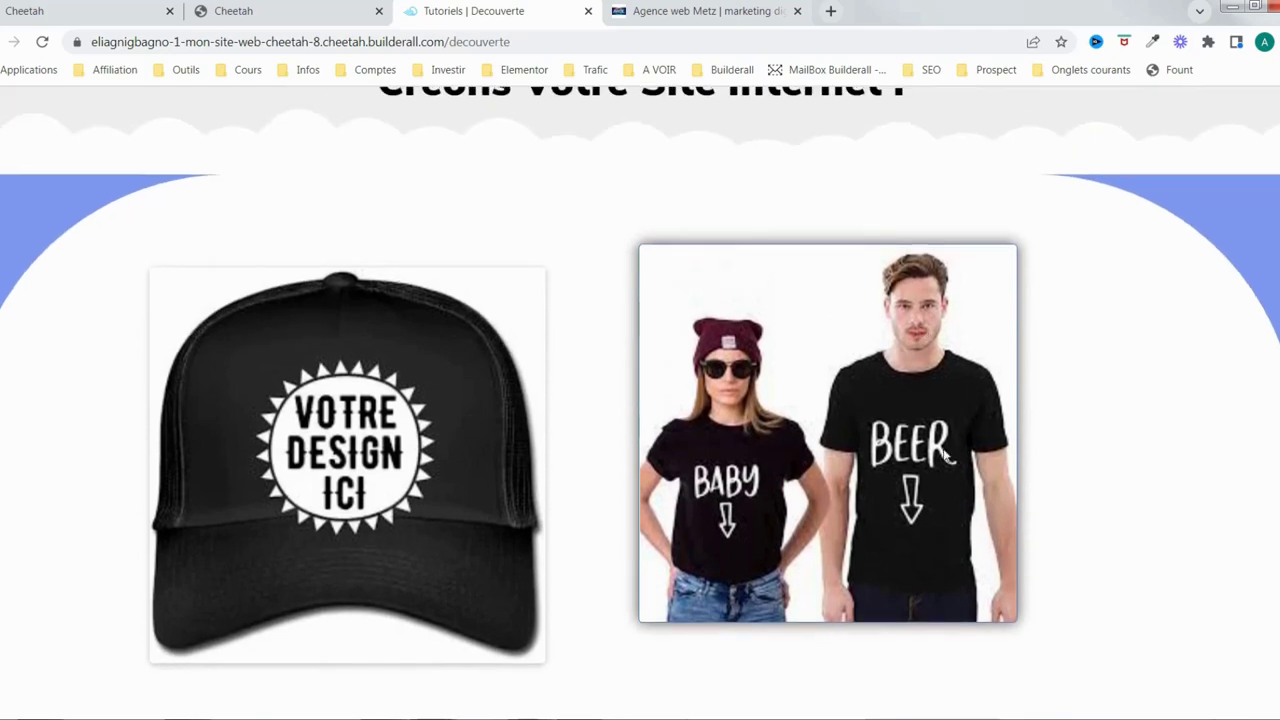
Return to the Cheetah editor and replace the couple image with the grey beanie file 8687880 from the user files.
left_click(295, 14)
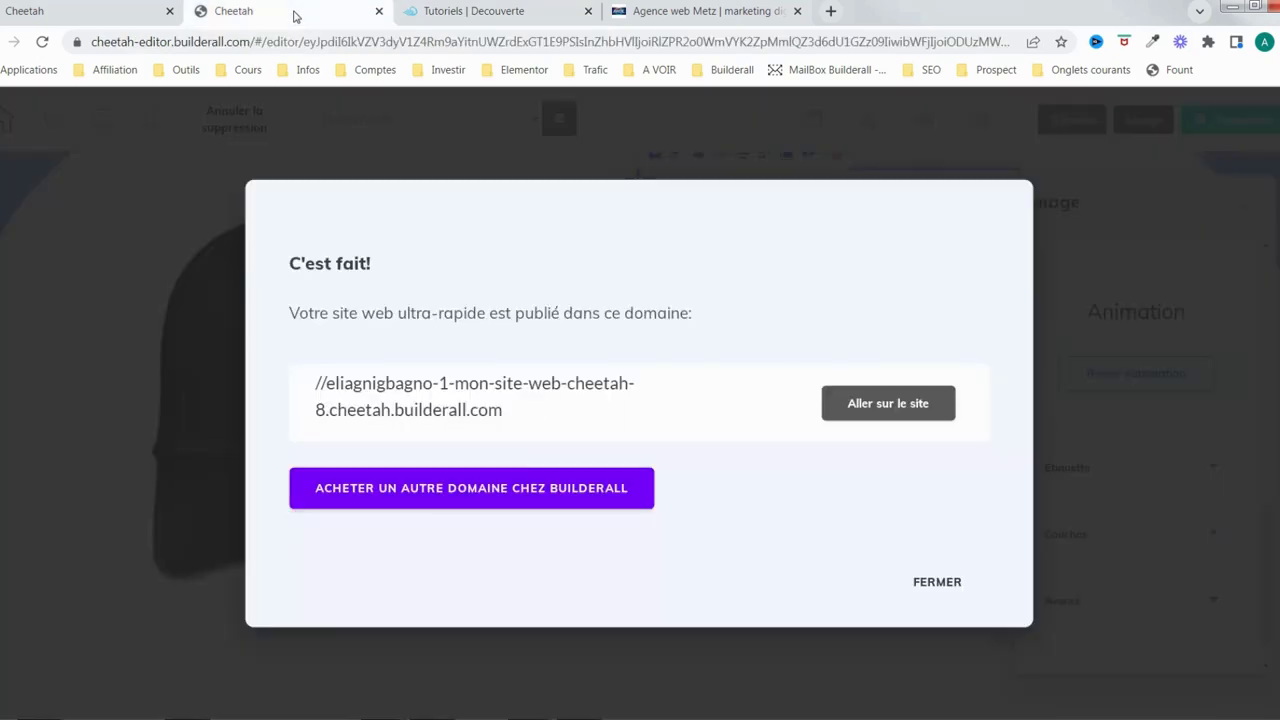
left_click(945, 586)
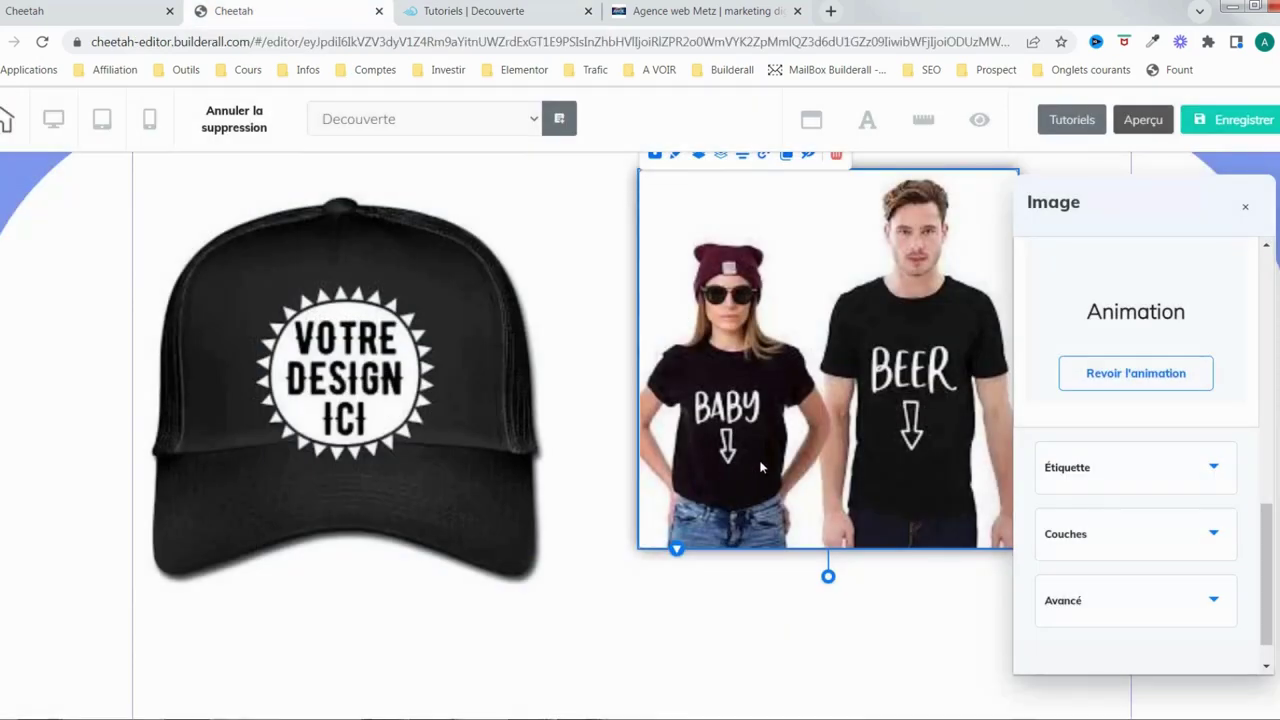
scroll(920, 337, "up", 2)
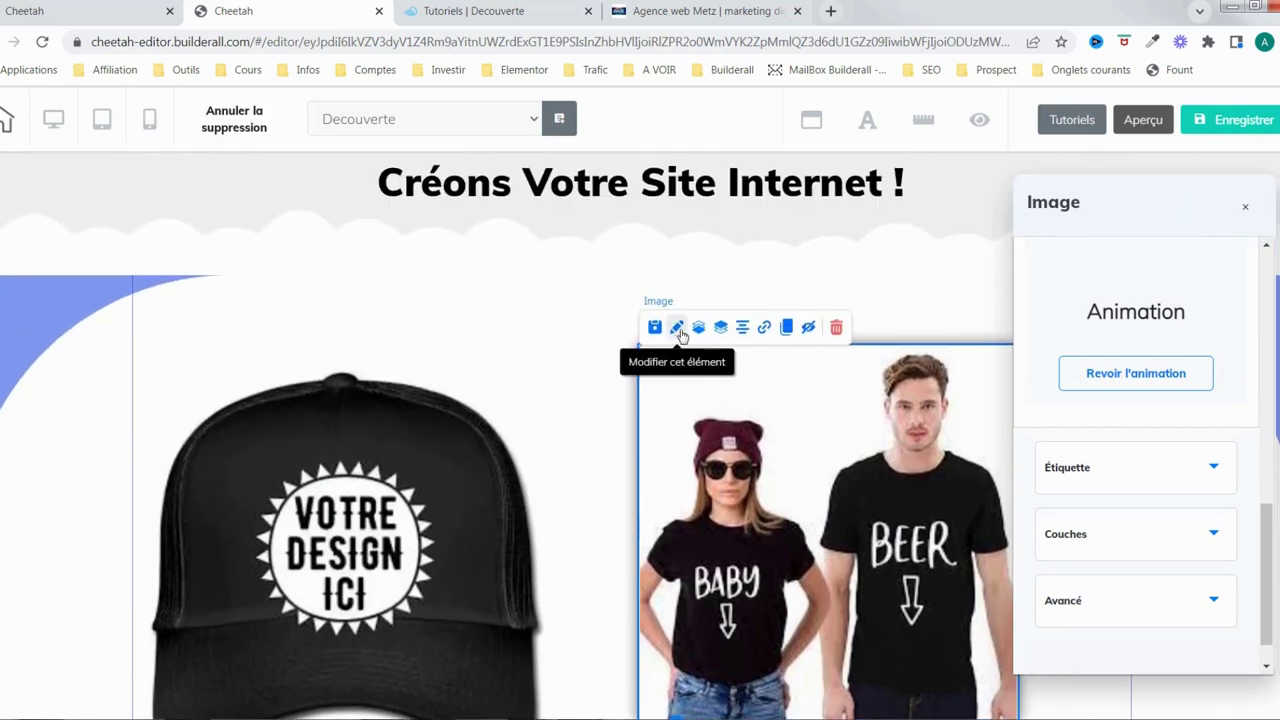
left_click(676, 327)
scroll(1174, 449, "up", 5)
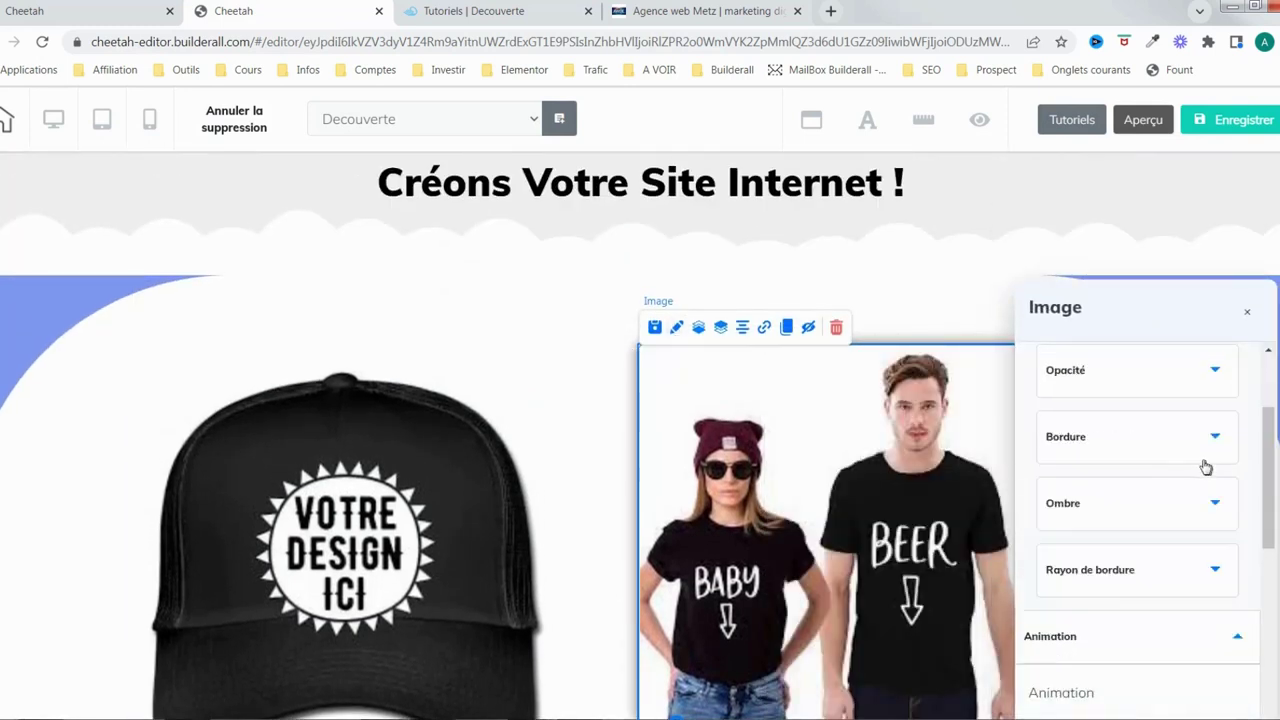
left_click(1193, 402)
scroll(1190, 430, "down", 3)
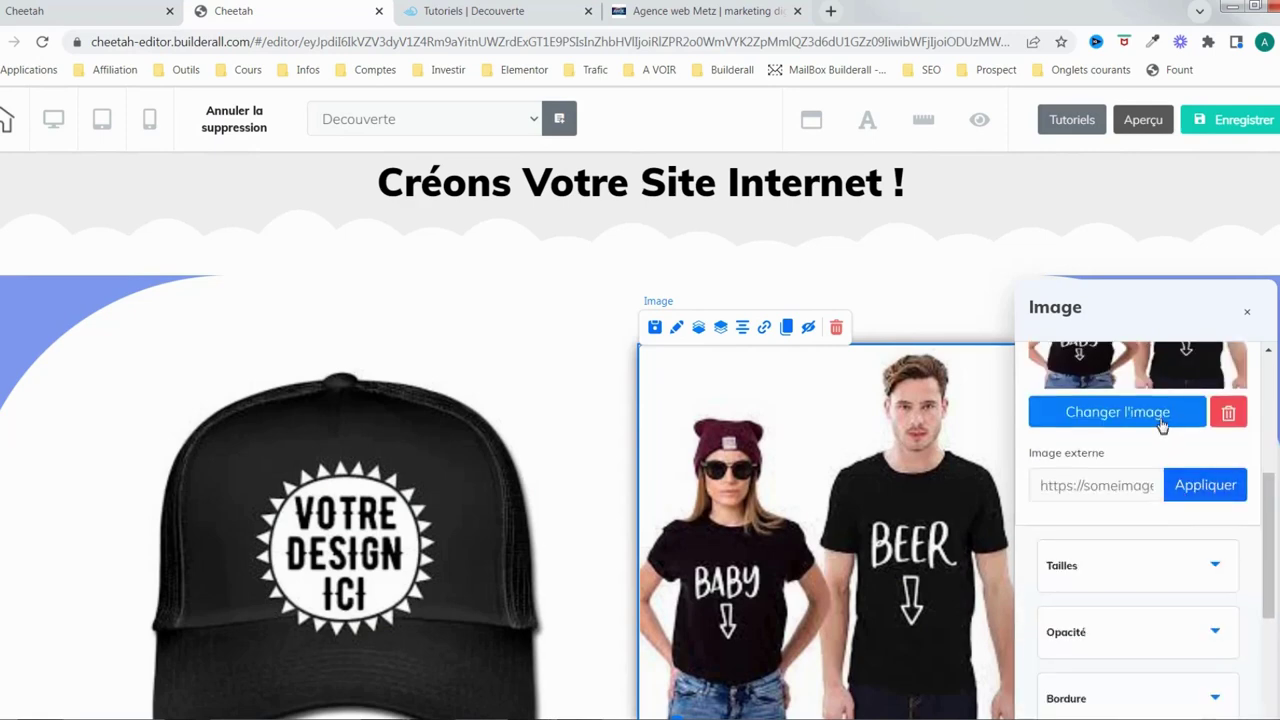
left_click(1160, 412)
scroll(740, 529, "down", 2)
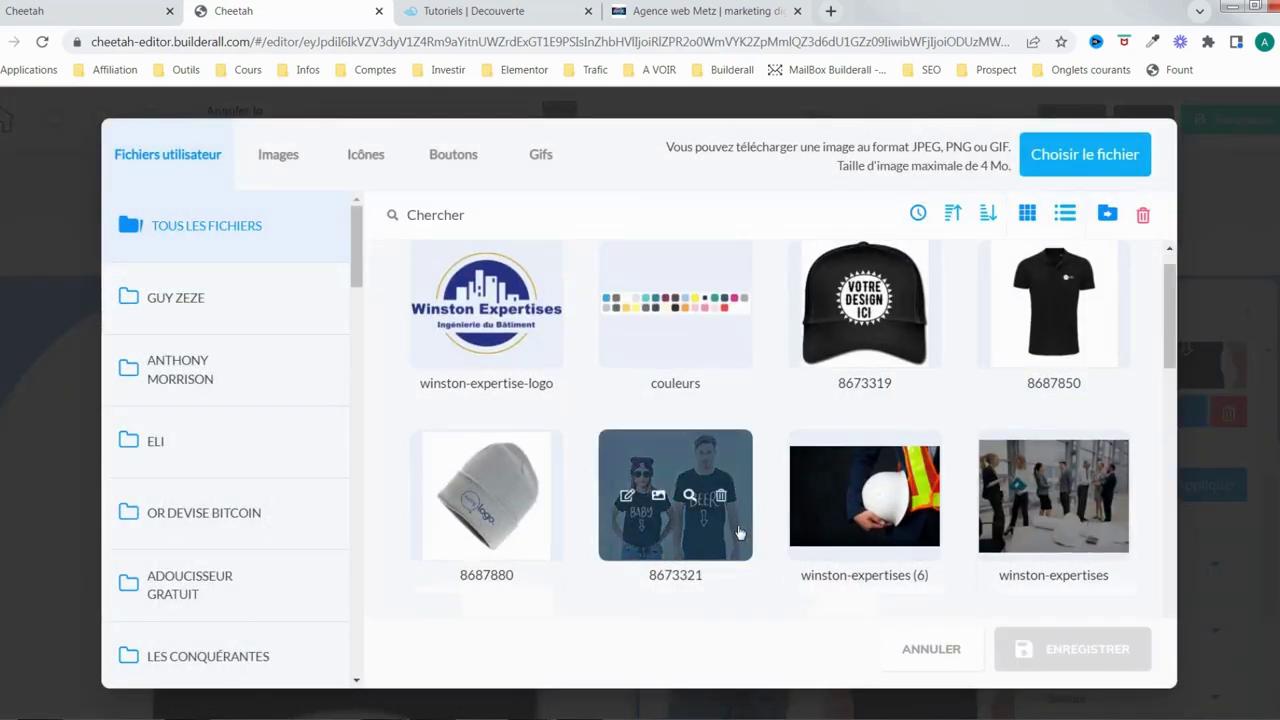
left_click(492, 390)
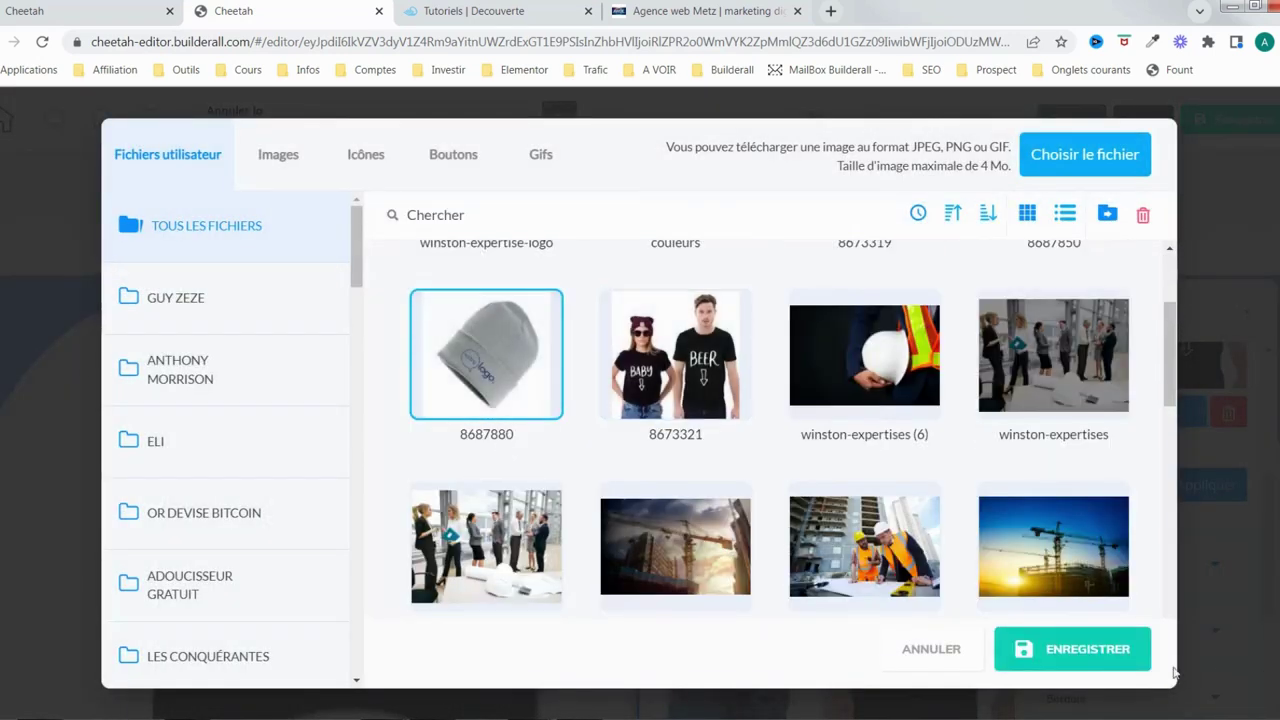
left_click(1087, 649)
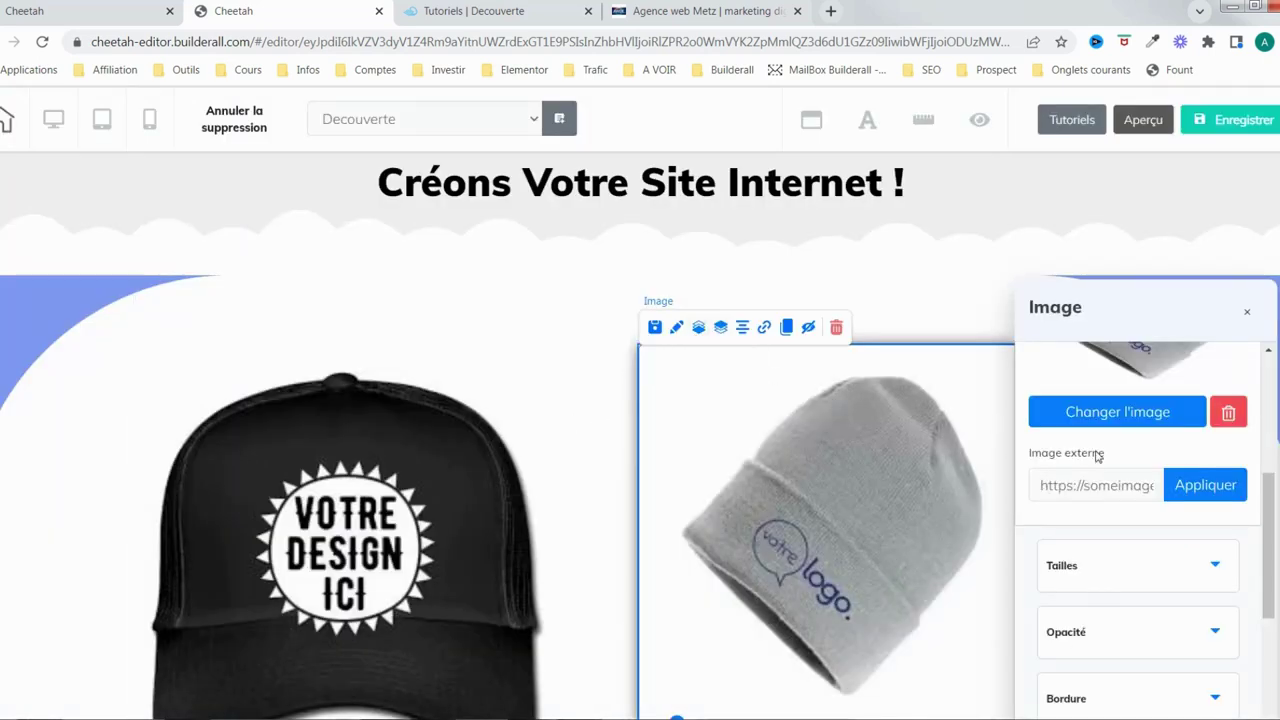
Switch the Decouverte page to the mobile layout and review the stacked cap and beanie images.
left_click(146, 121)
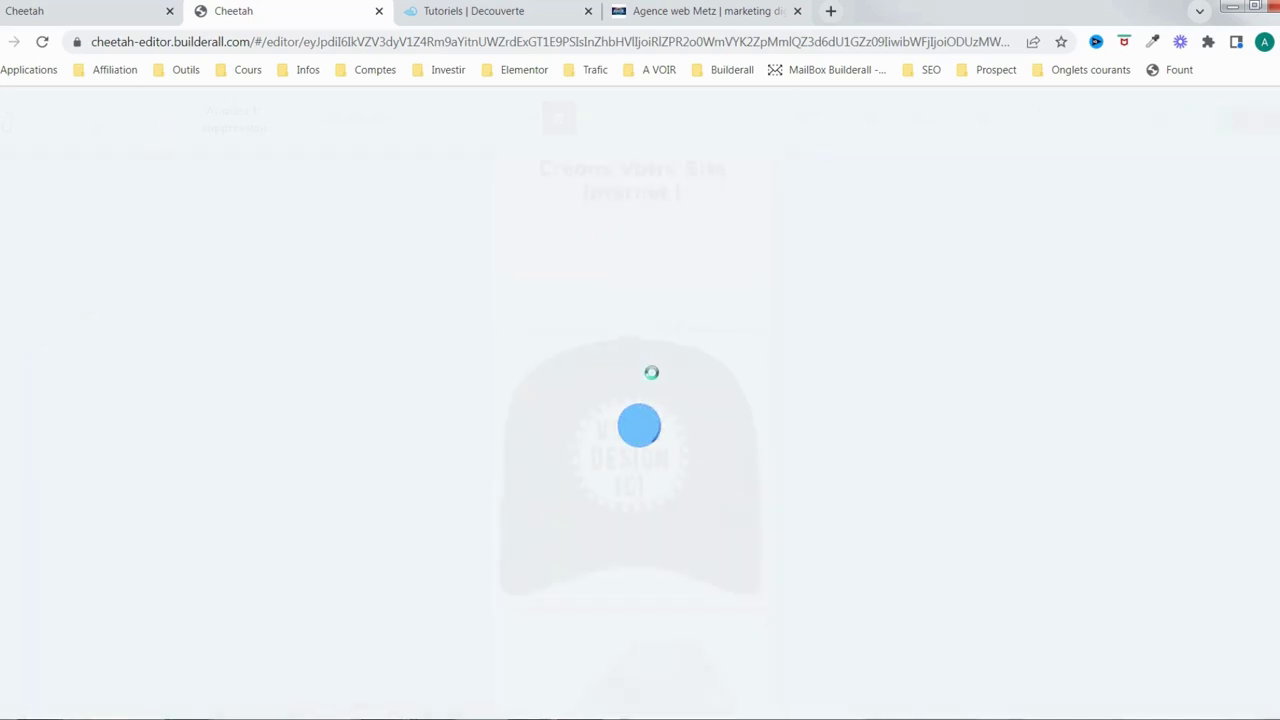
scroll(682, 415, "down", 1)
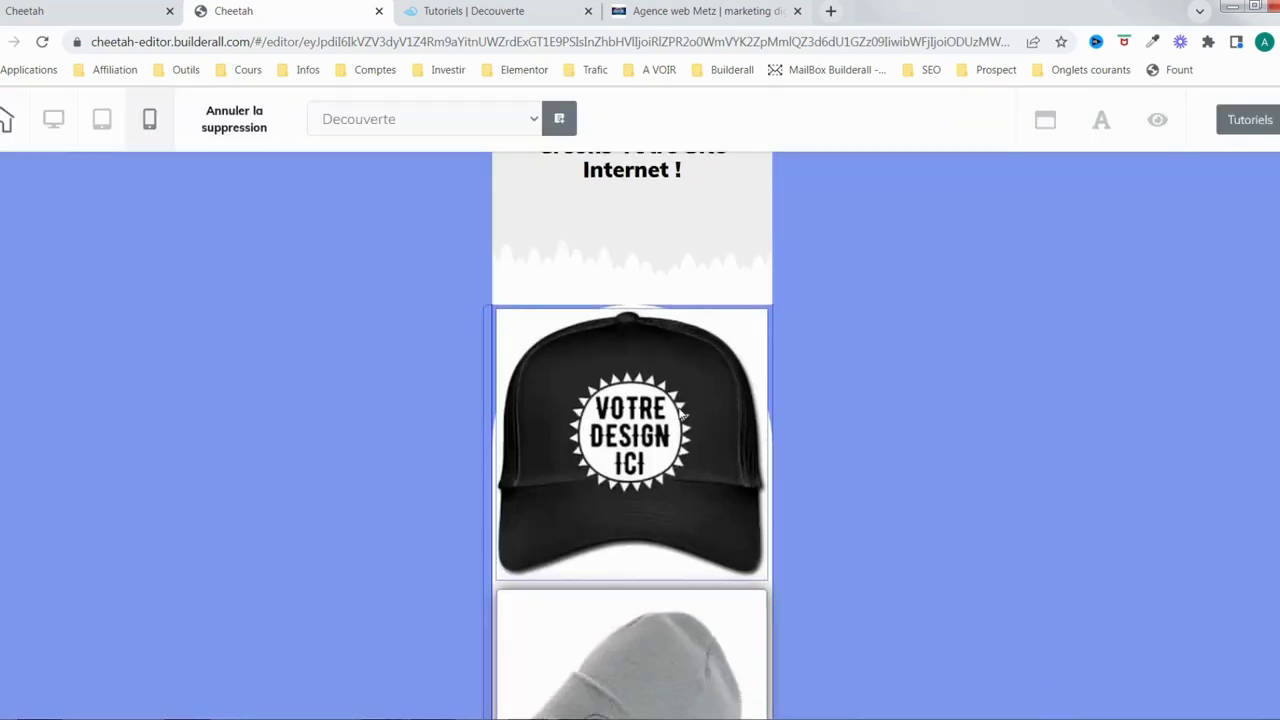
scroll(680, 416, "down", 3)
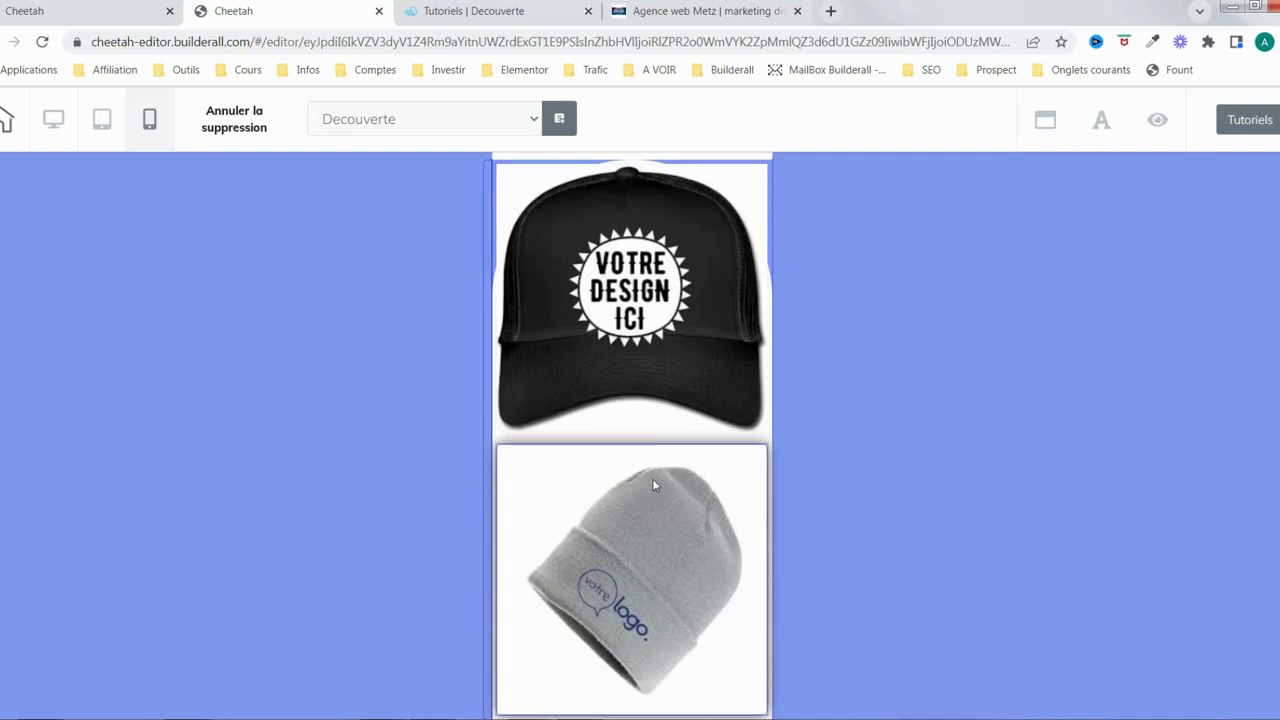
Set the beanie image's mobile spacing (Espacements) to 35 for Haut and 39 for Bas.
mouse_move(665, 472)
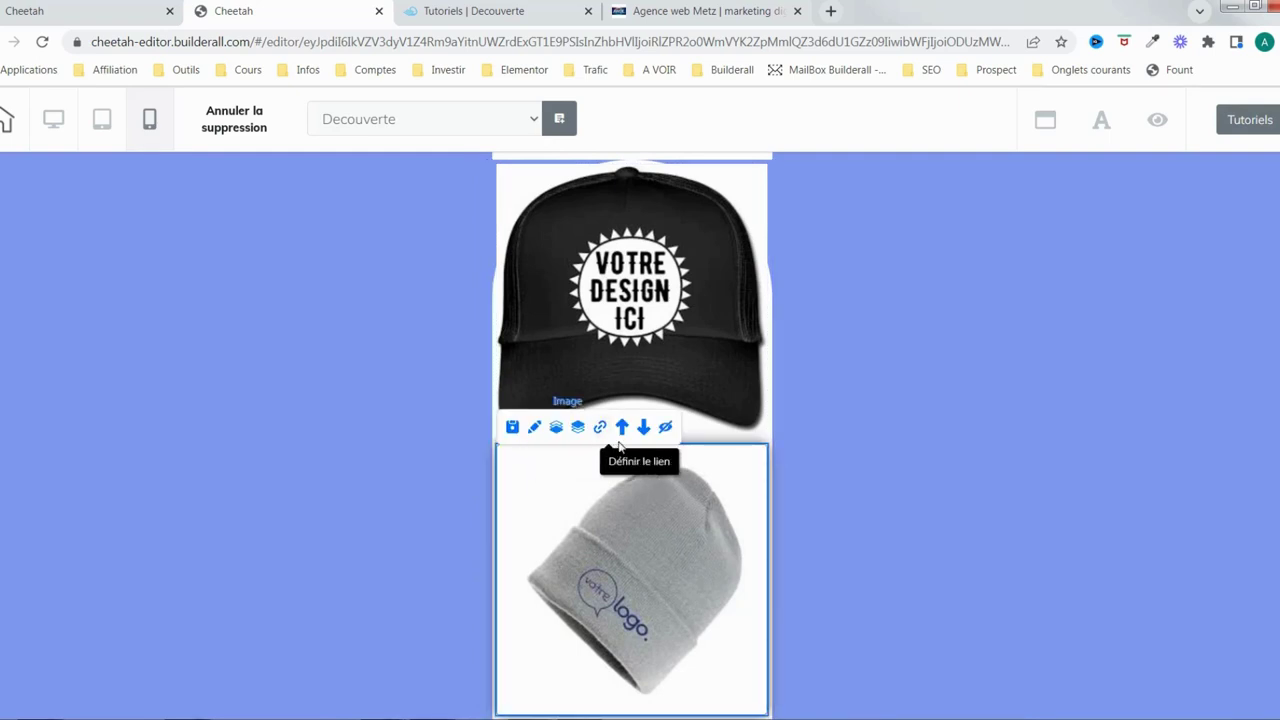
left_click(534, 427)
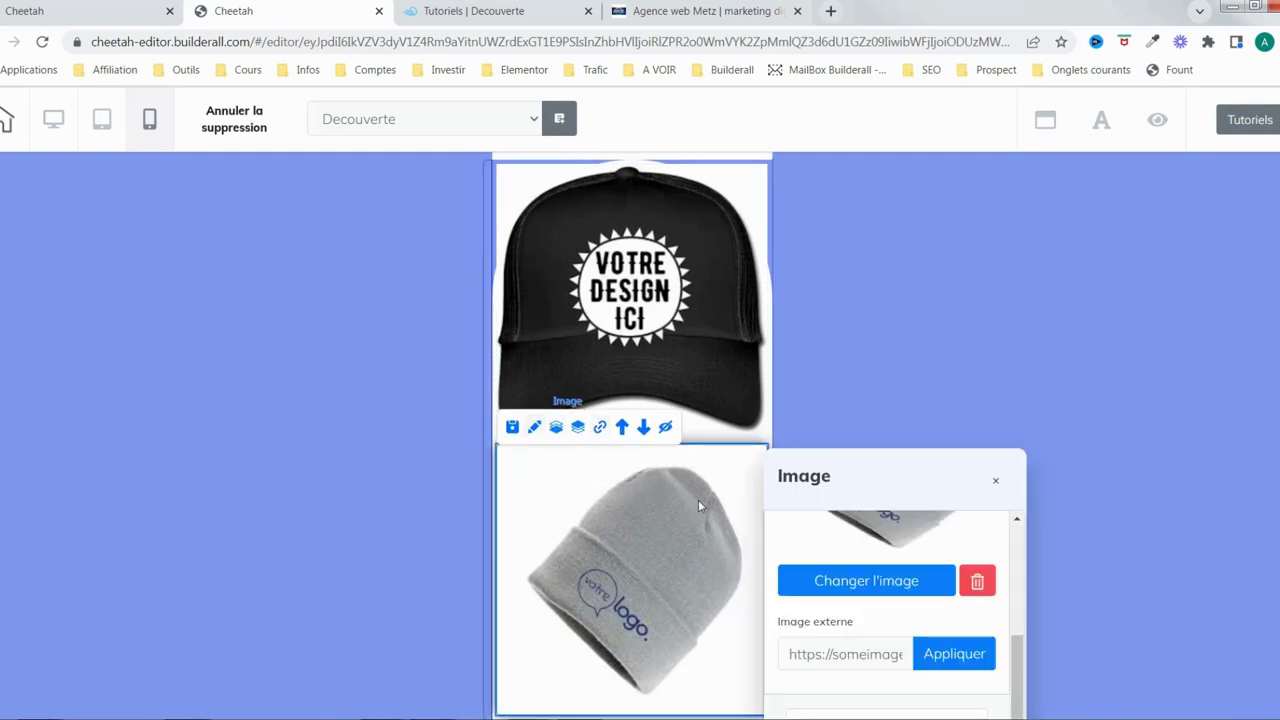
left_click_drag(826, 476, 1027, 236)
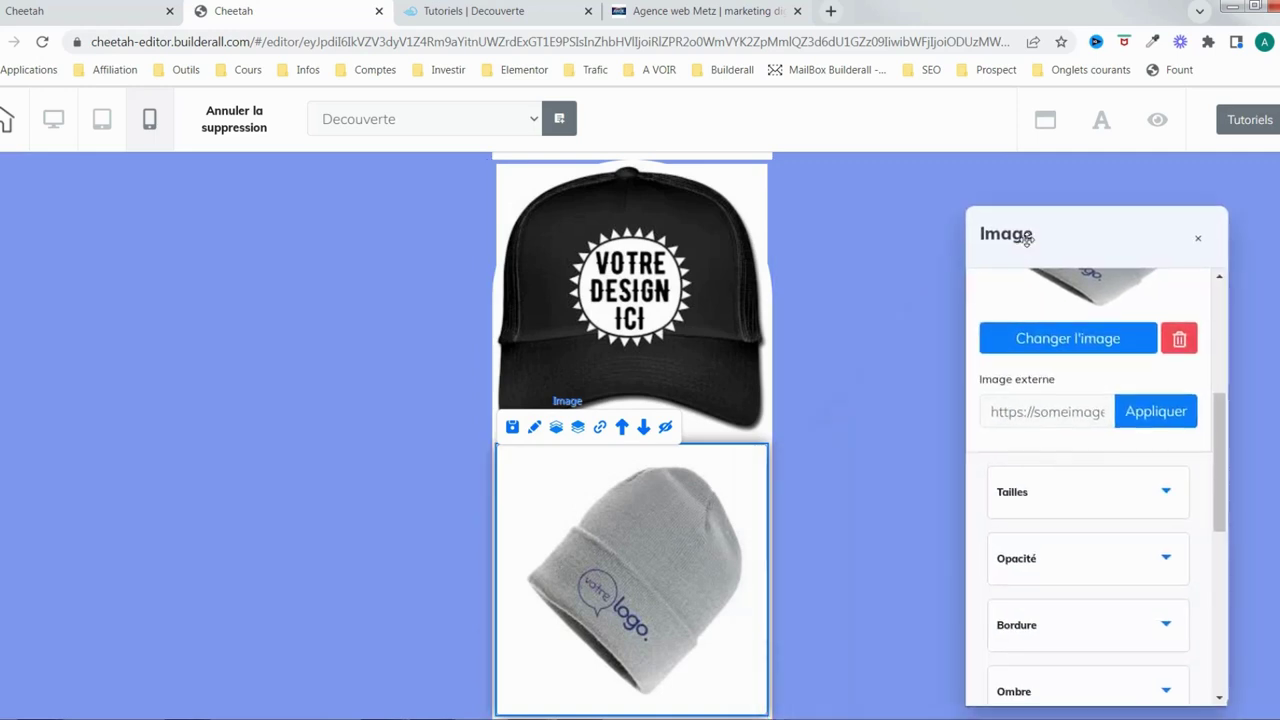
scroll(1075, 491, "down", 5)
left_click(1130, 600)
scroll(1123, 571, "down", 3)
scroll(1123, 560, "up", 4)
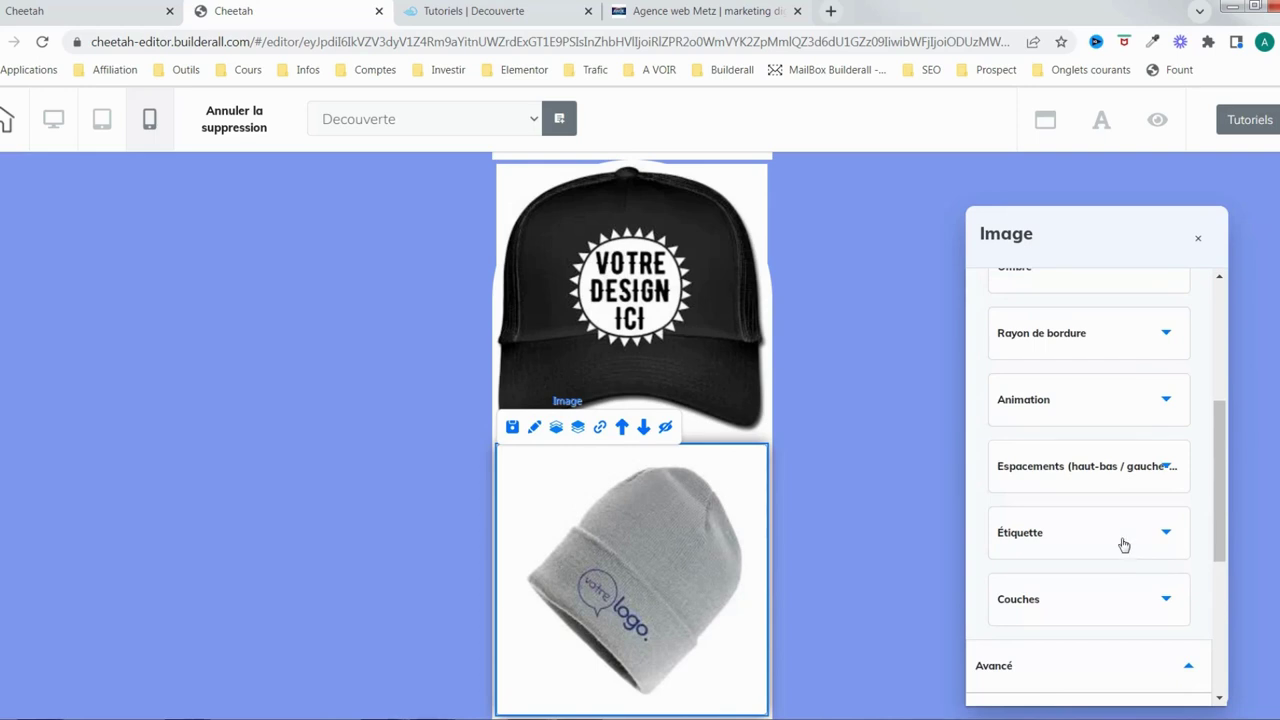
scroll(1123, 545, "up", 1)
left_click(1101, 557)
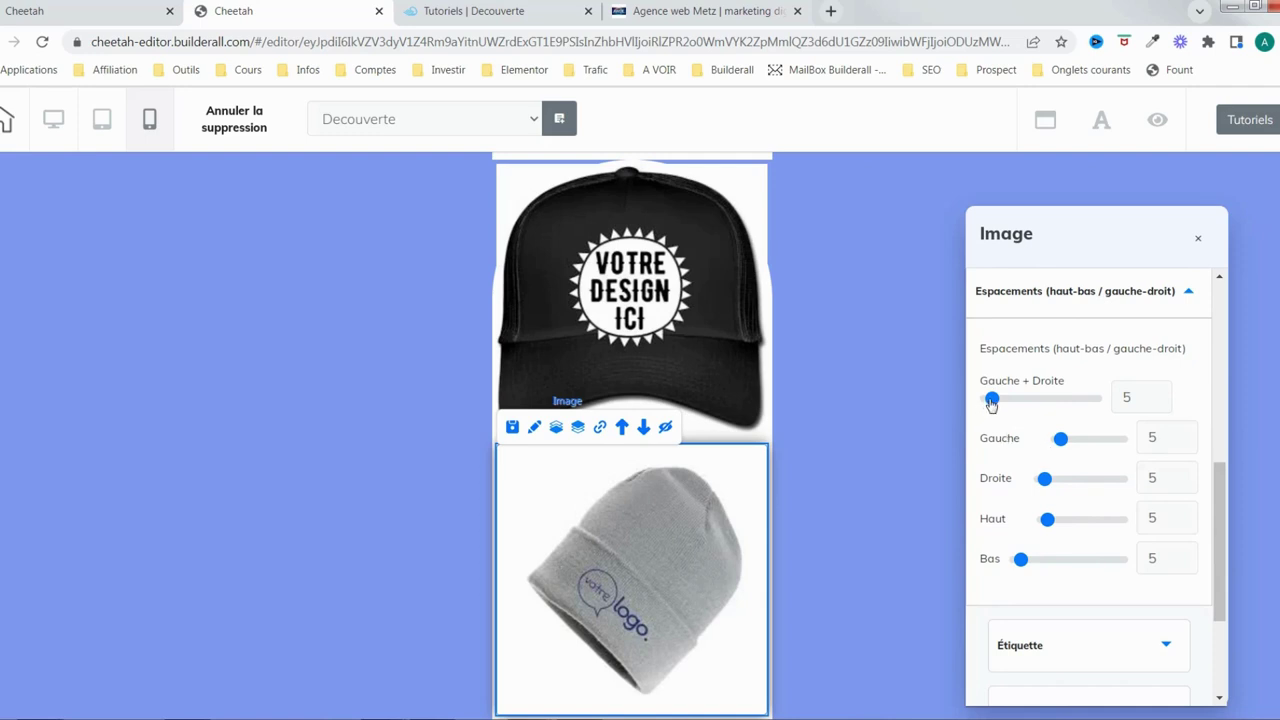
left_click_drag(1050, 526, 1071, 522)
left_click_drag(1021, 566, 1057, 563)
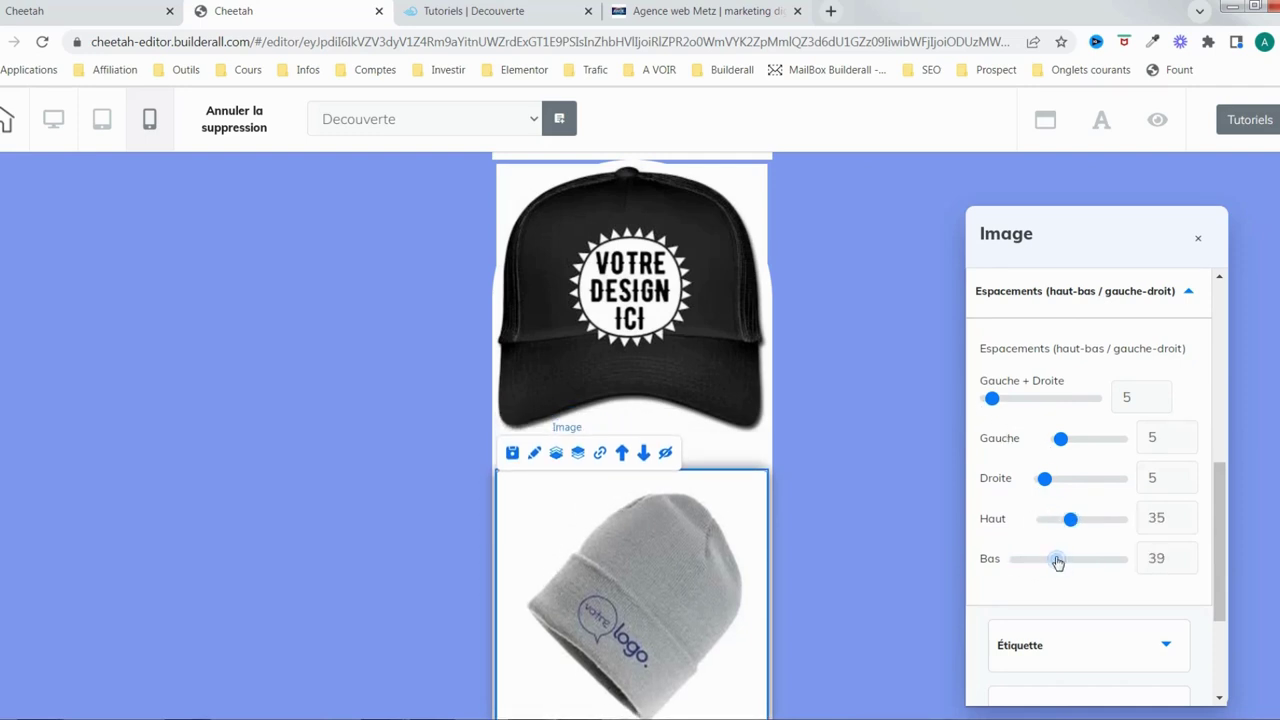
scroll(701, 610, "down", 1)
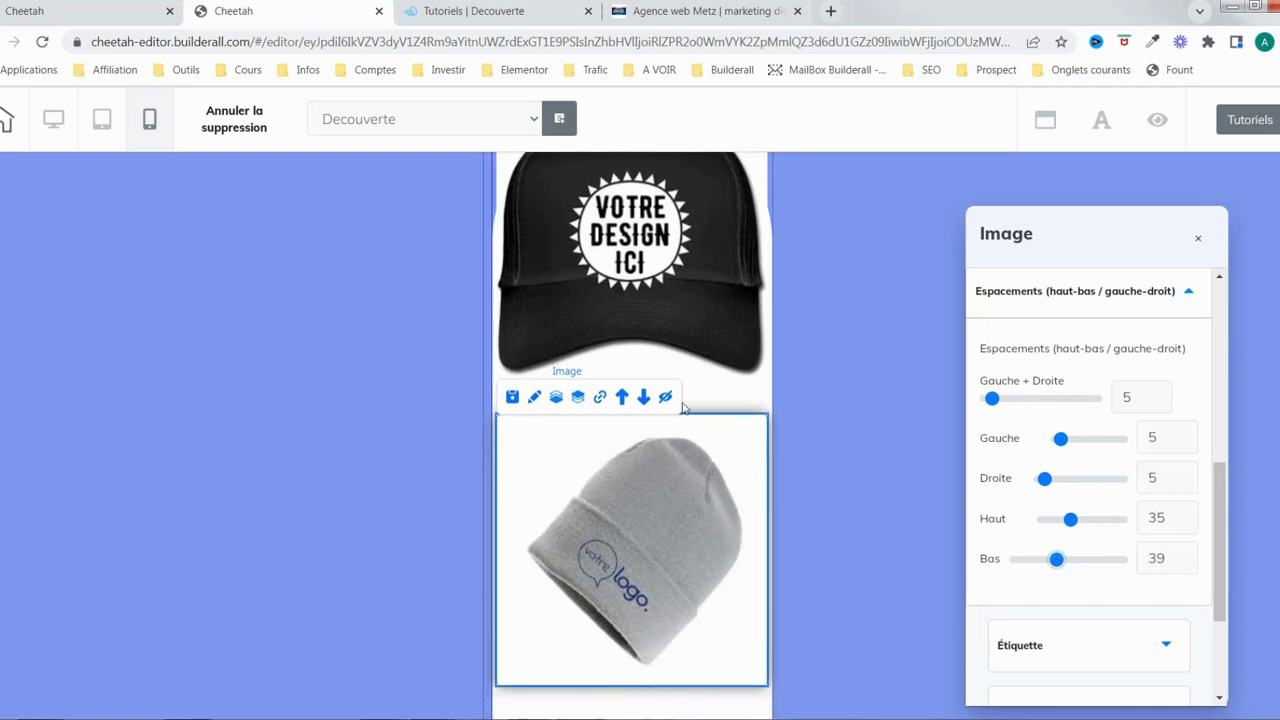
Set the cap 3D image's Haut spacing (Espacements) to 100 in the mobile layout.
scroll(740, 491, "up", 4)
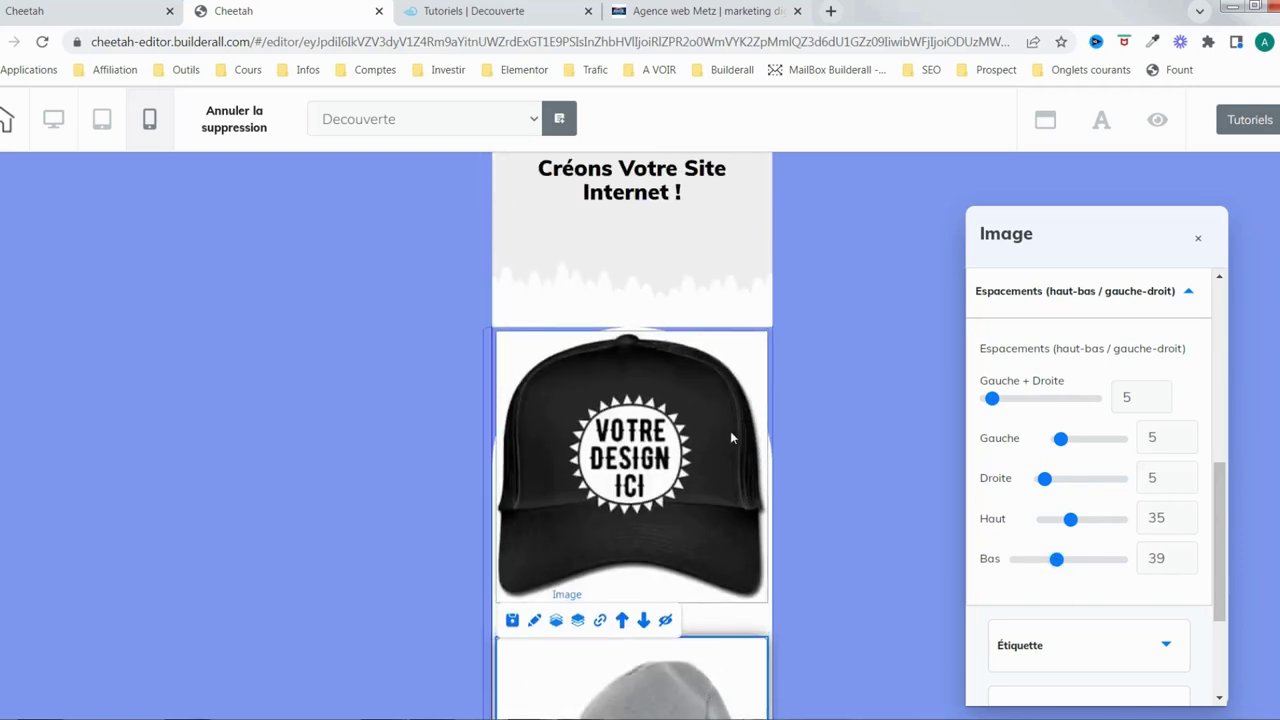
left_click(730, 436)
left_click_drag(943, 372, 1057, 173)
left_click(1058, 534)
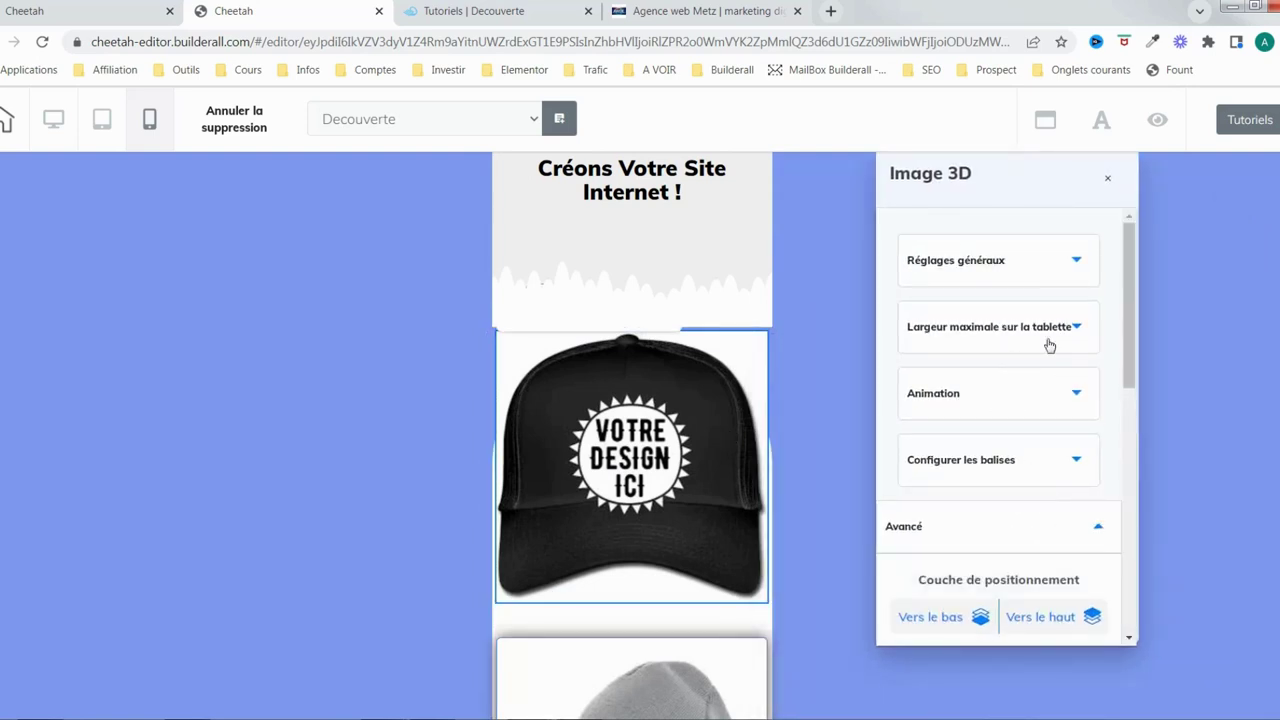
scroll(1088, 466, "down", 4)
scroll(1097, 491, "up", 2)
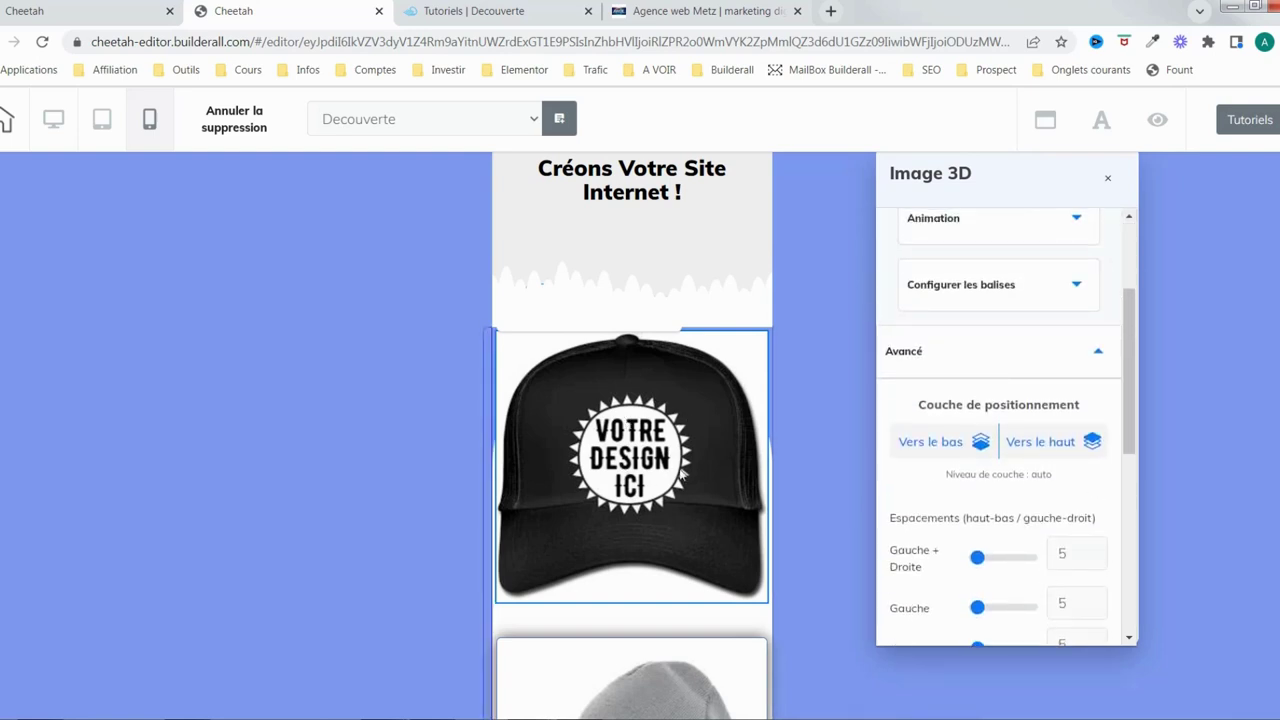
scroll(1051, 499, "down", 3)
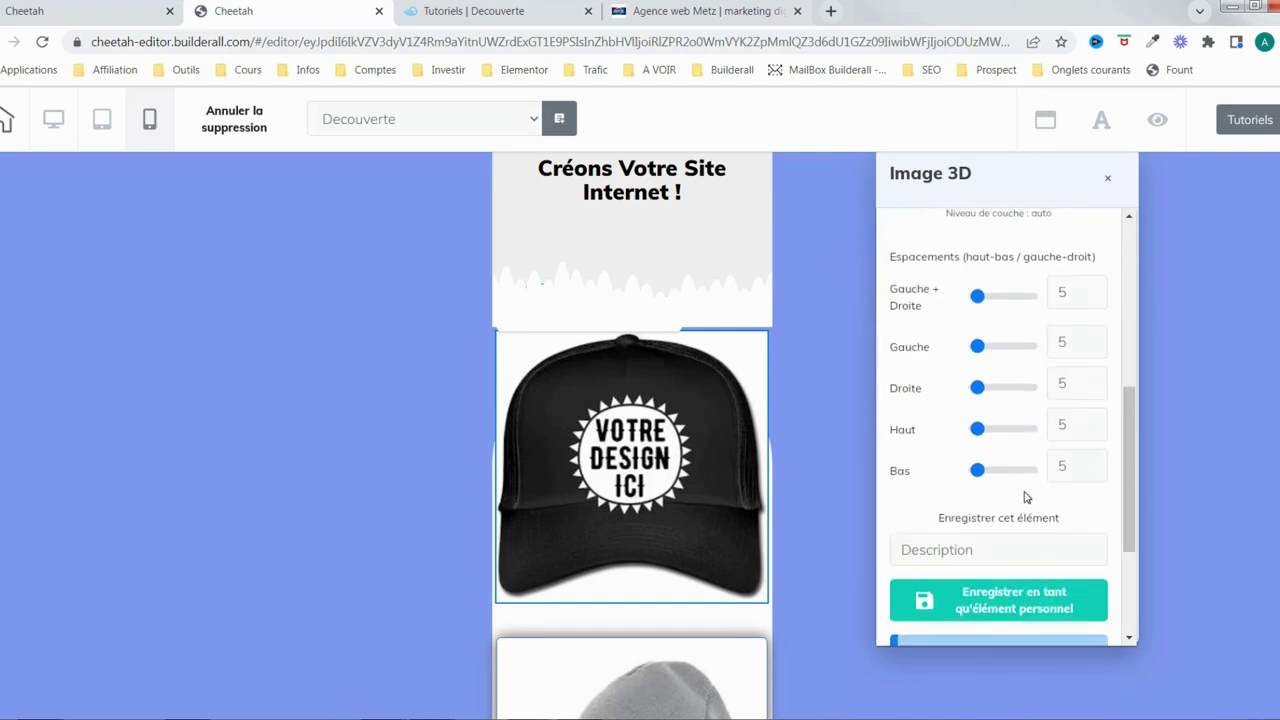
scroll(1023, 494, "up", 3)
scroll(1041, 496, "down", 3)
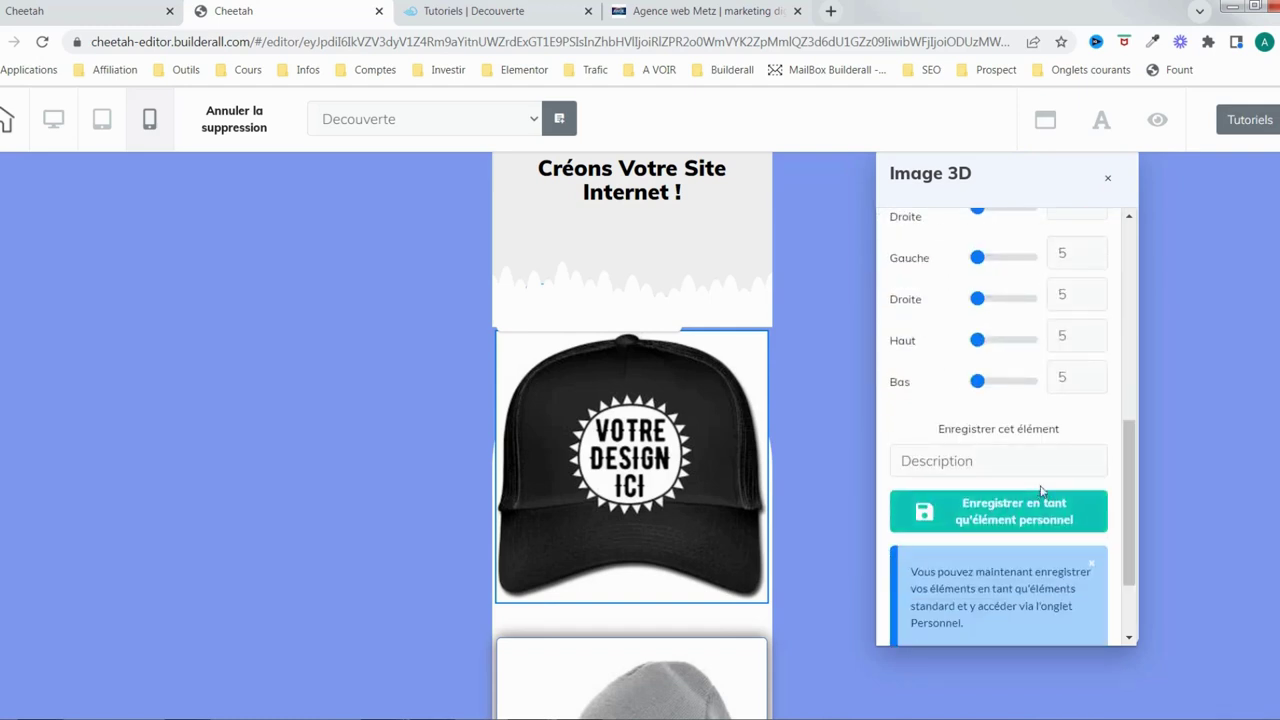
left_click_drag(977, 341, 1044, 358)
scroll(1068, 529, "down", 2)
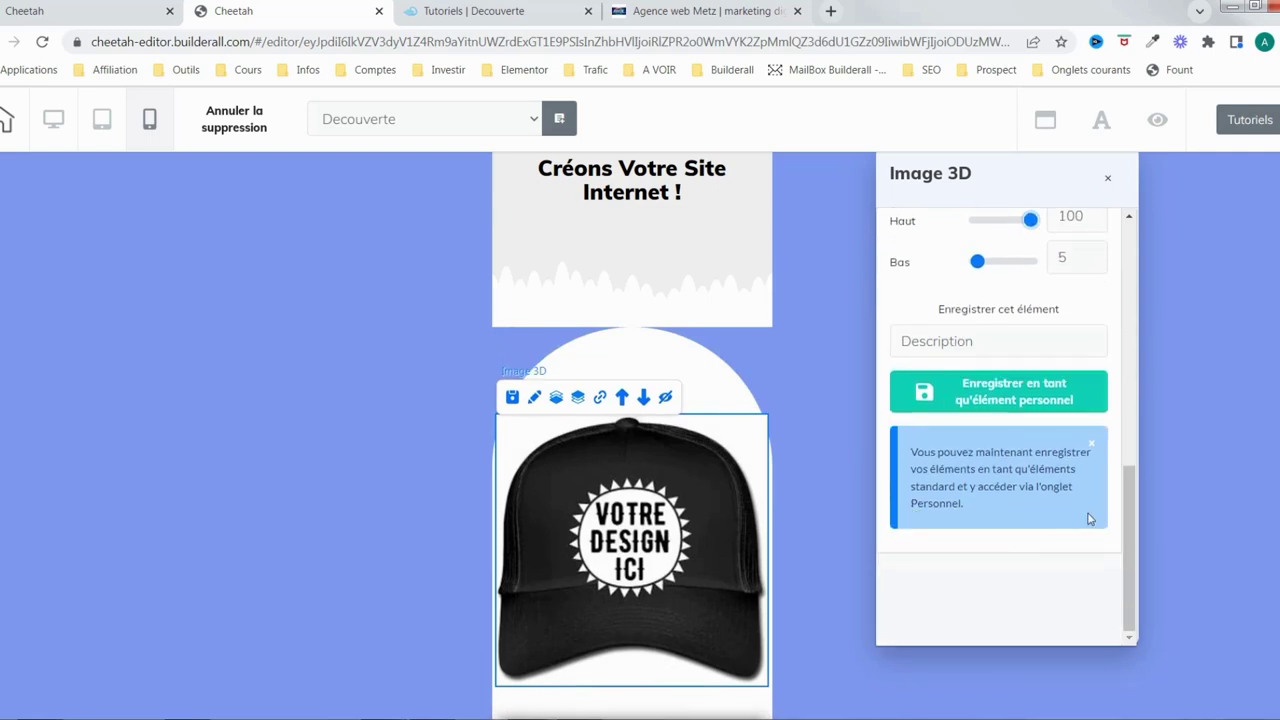
Switch to the tablet layout and set the cap 3D image's maximum tablet width (Largeur maximale) to 355.
left_click(100, 120)
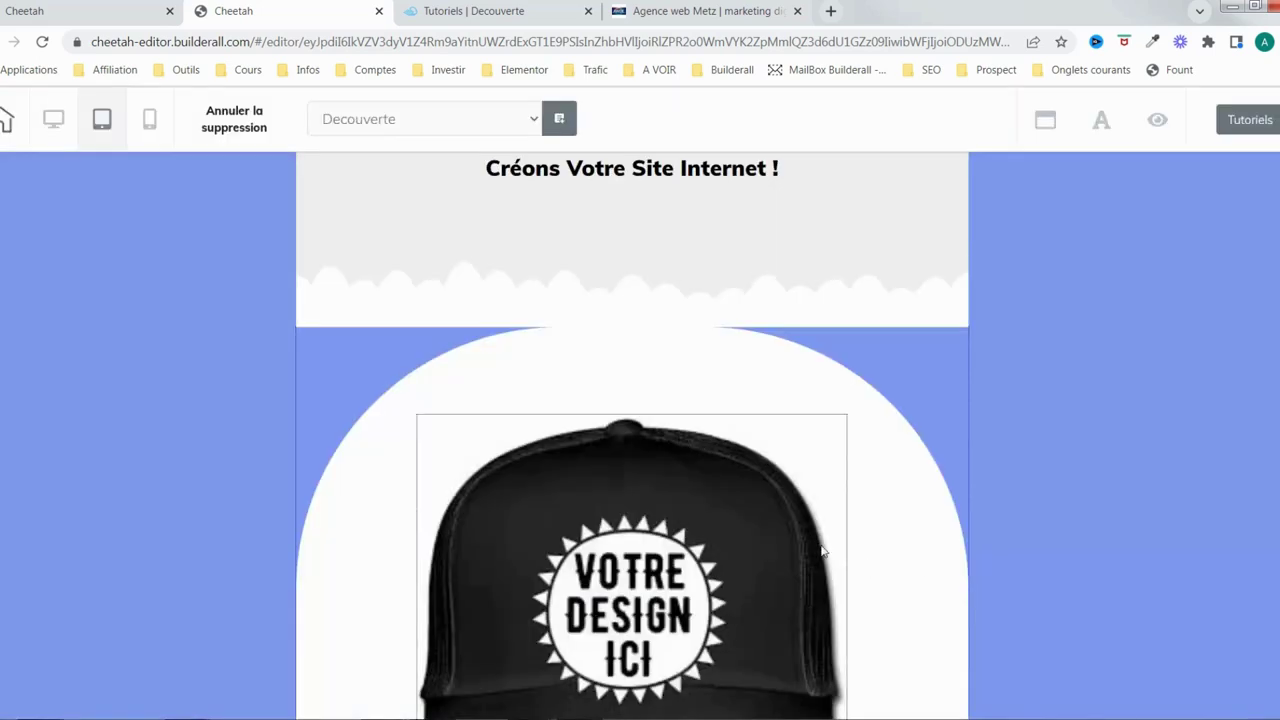
scroll(721, 496, "down", 4)
scroll(721, 496, "up", 3)
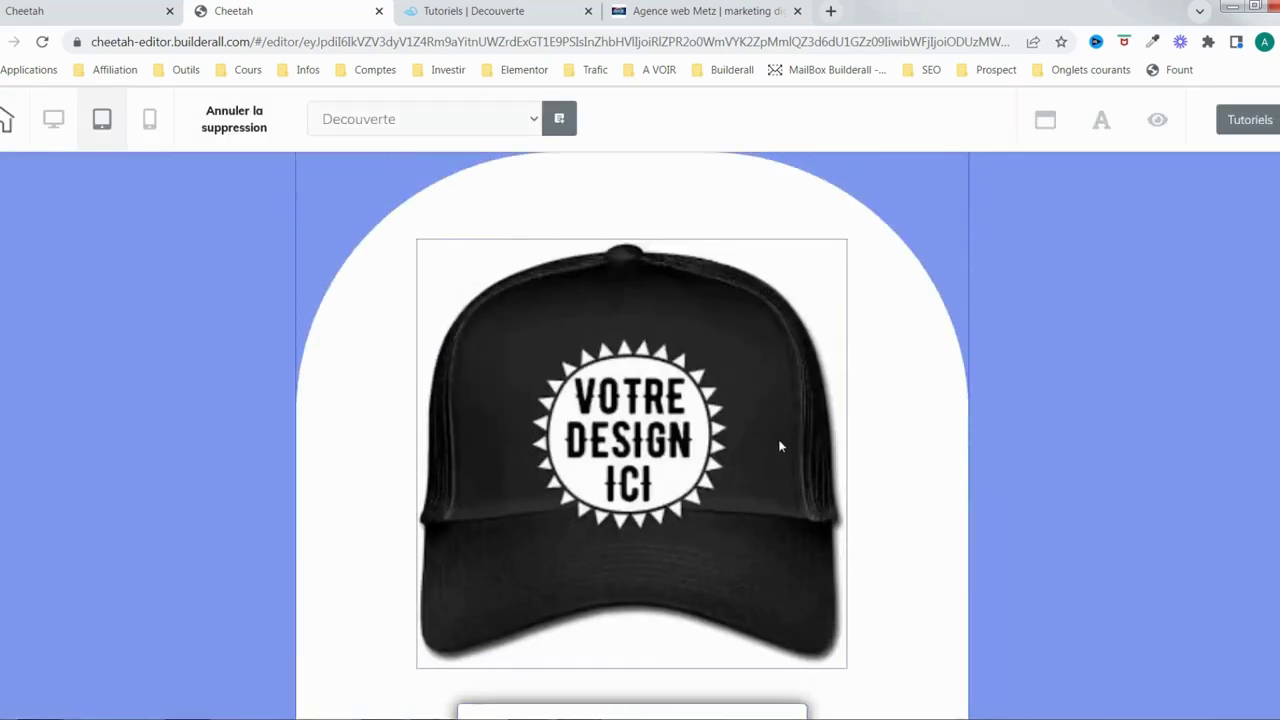
left_click(882, 342)
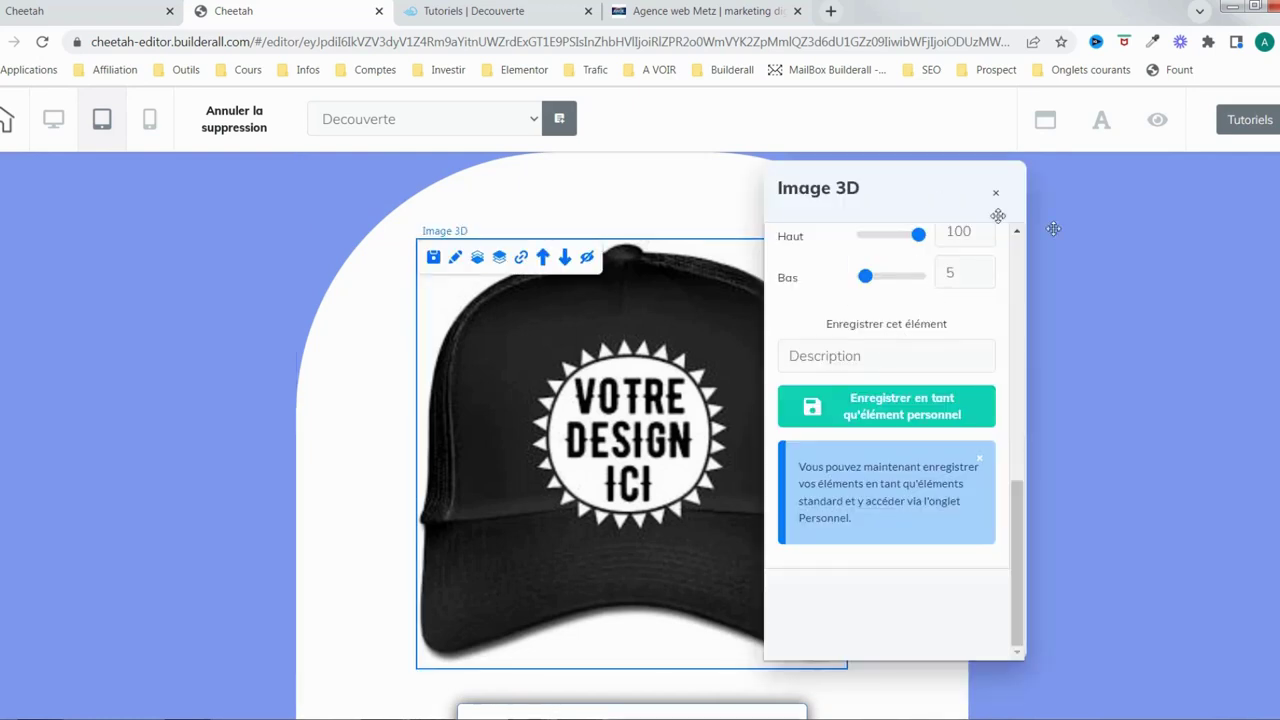
left_click_drag(998, 216, 1207, 216)
scroll(1236, 615, "up", 10)
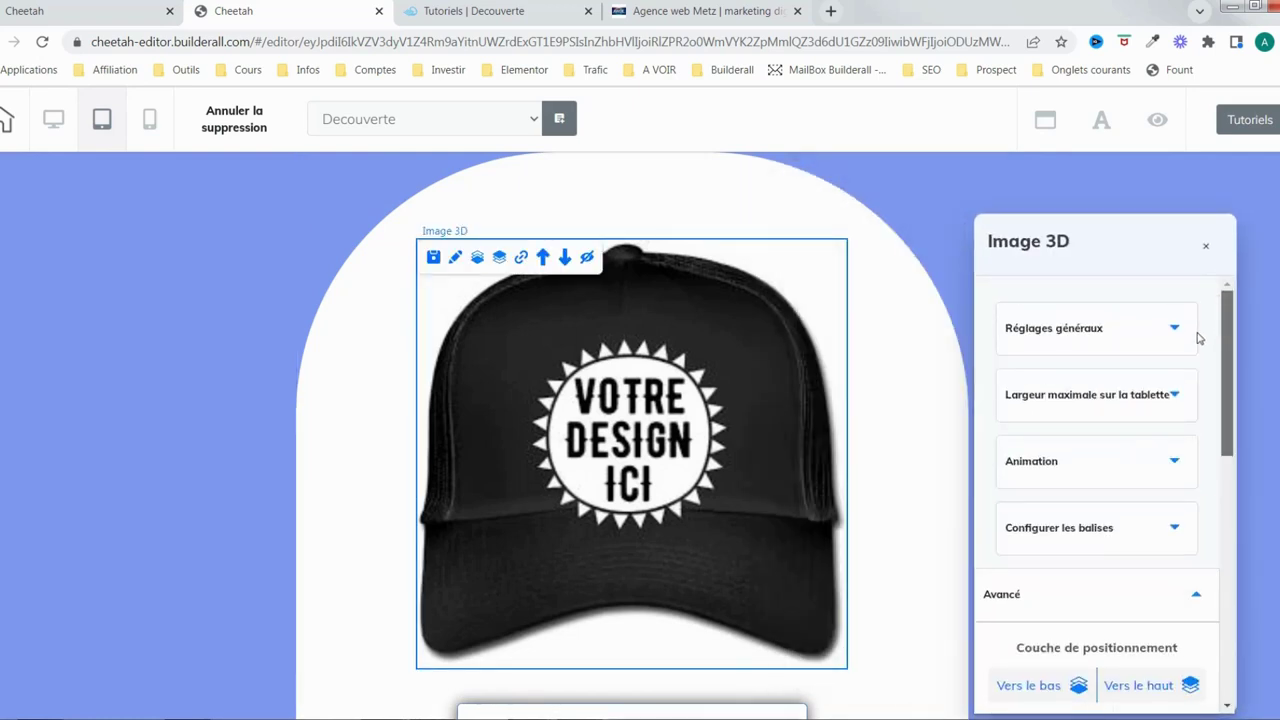
left_click(1120, 414)
left_click_drag(1075, 492, 1033, 503)
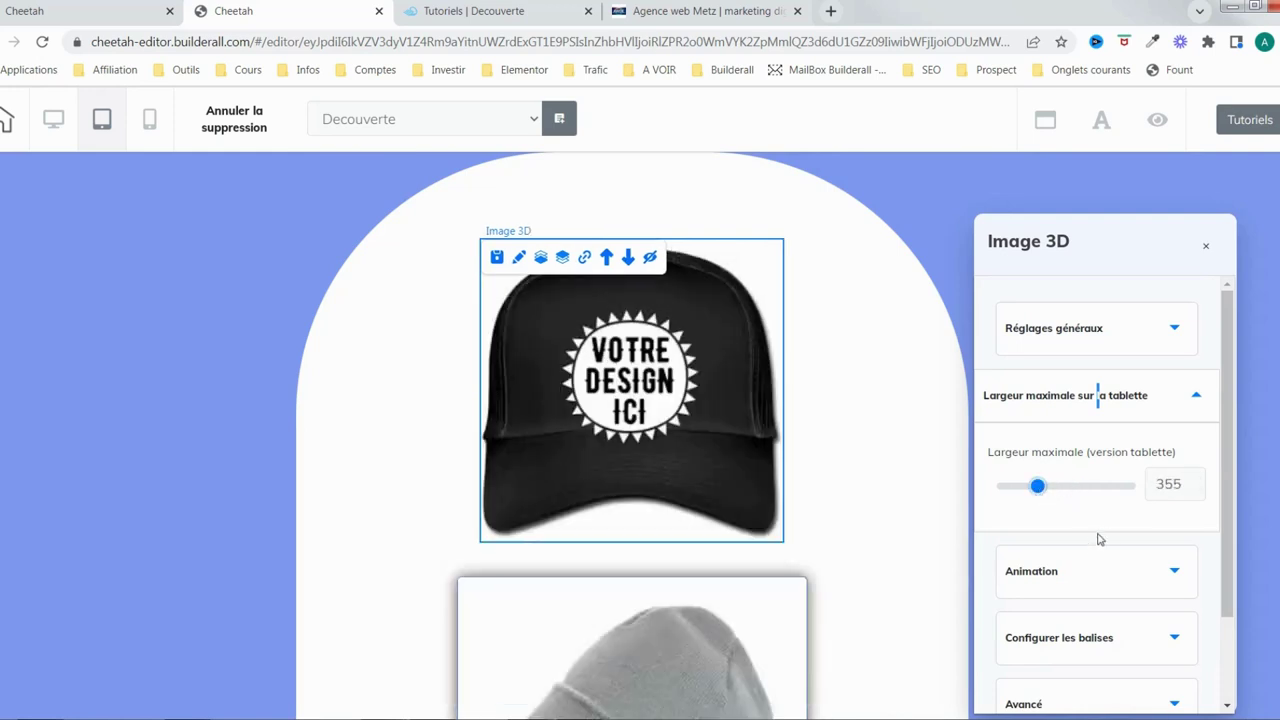
scroll(1148, 498, "down", 2)
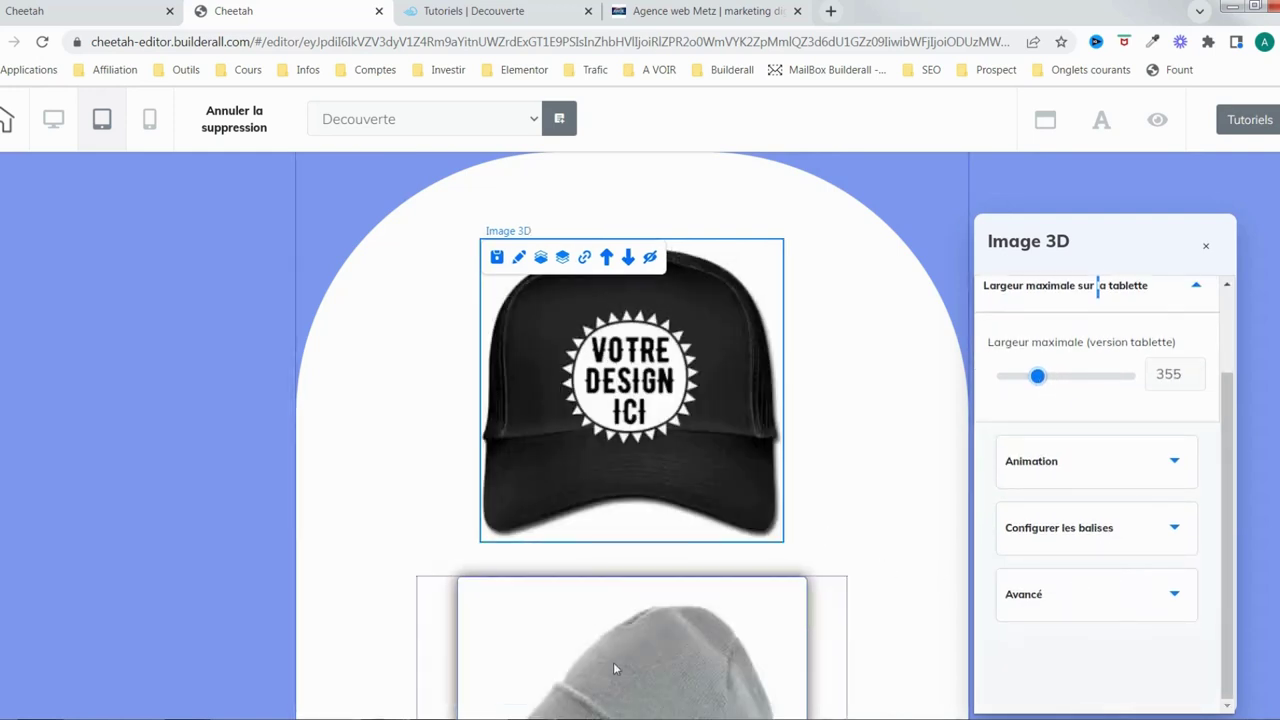
Switch back to the desktop layout, then save and publish the Decouverte page.
left_click(53, 122)
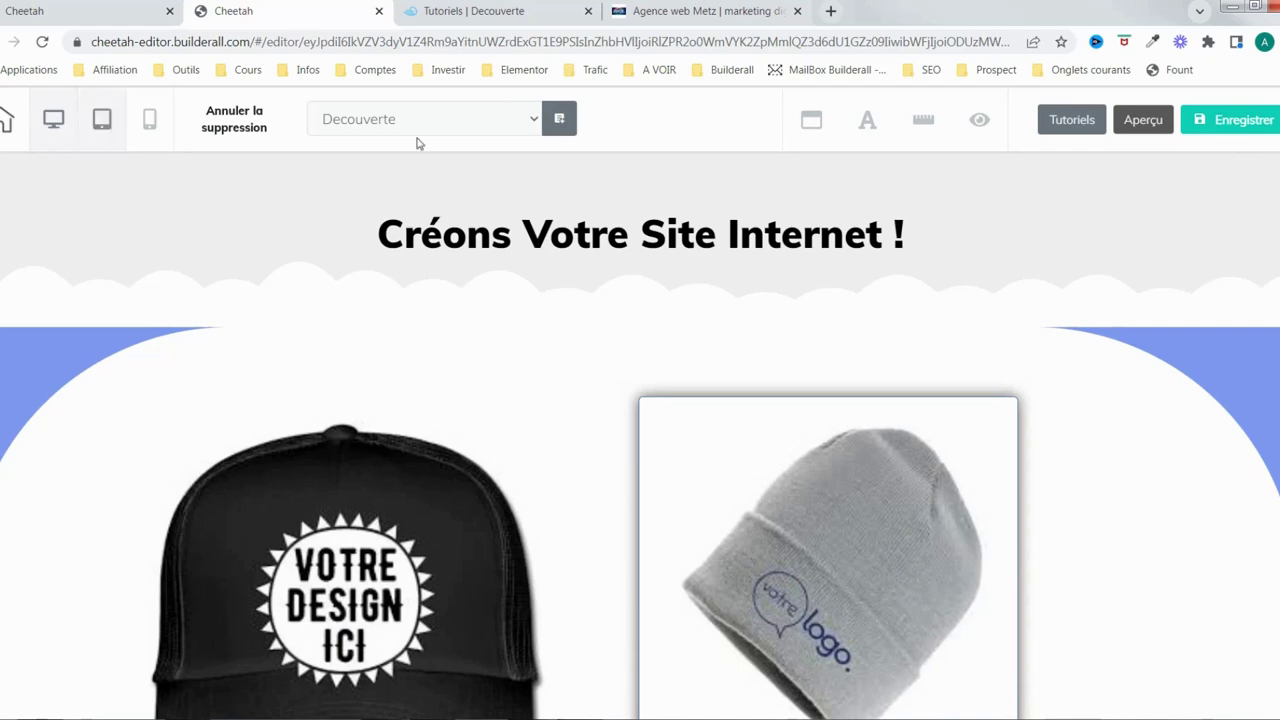
left_click(1245, 126)
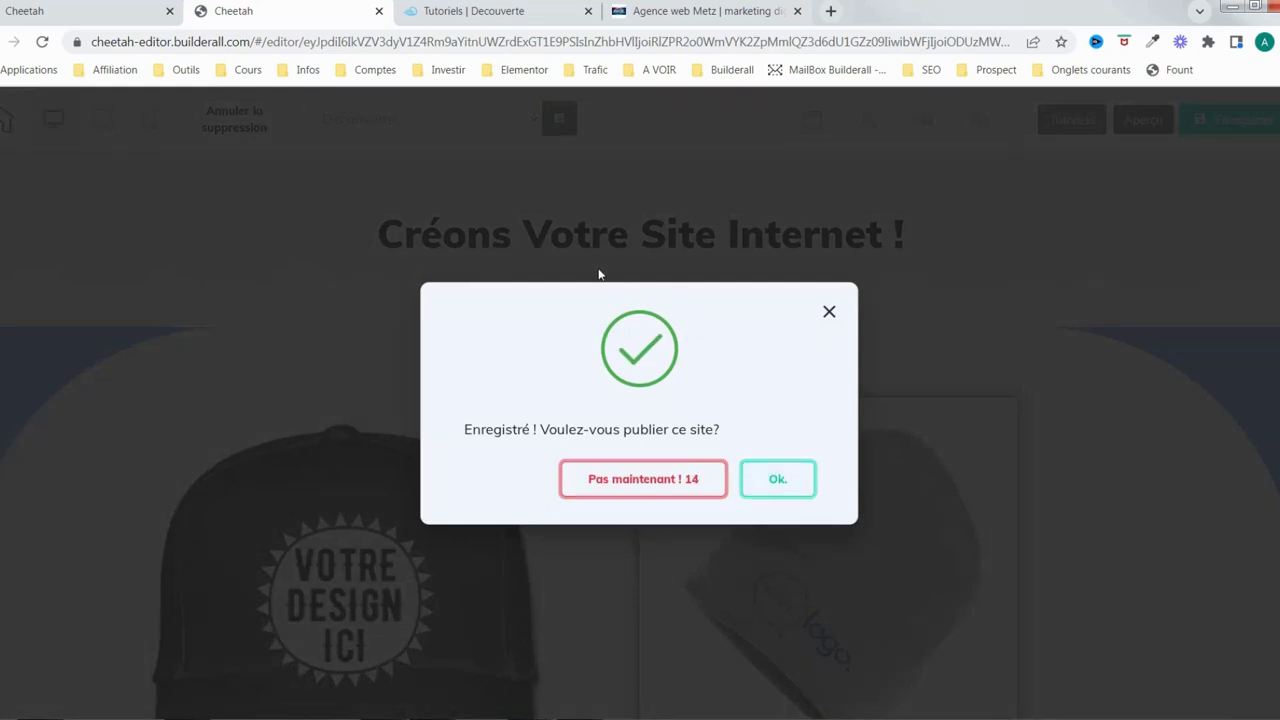
left_click(557, 100)
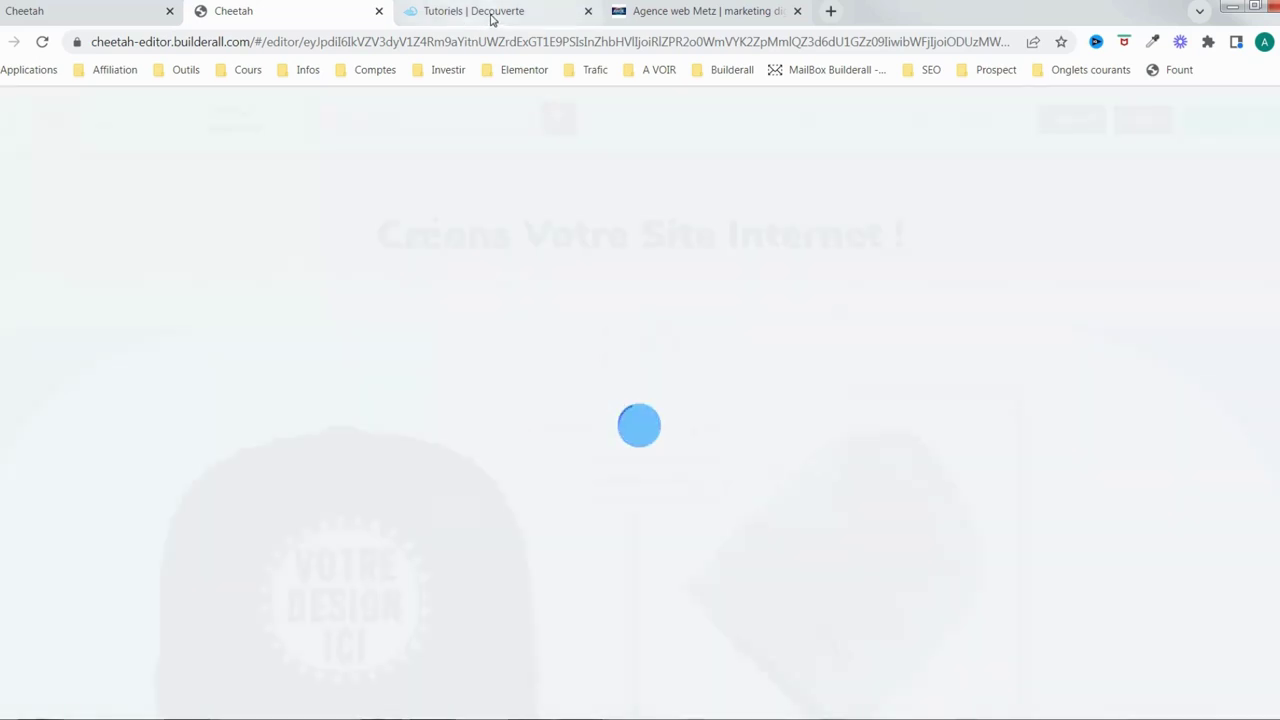
Reload the live Decouverte page and check how the cap and beanie images appear.
left_click(491, 18)
left_click(43, 43)
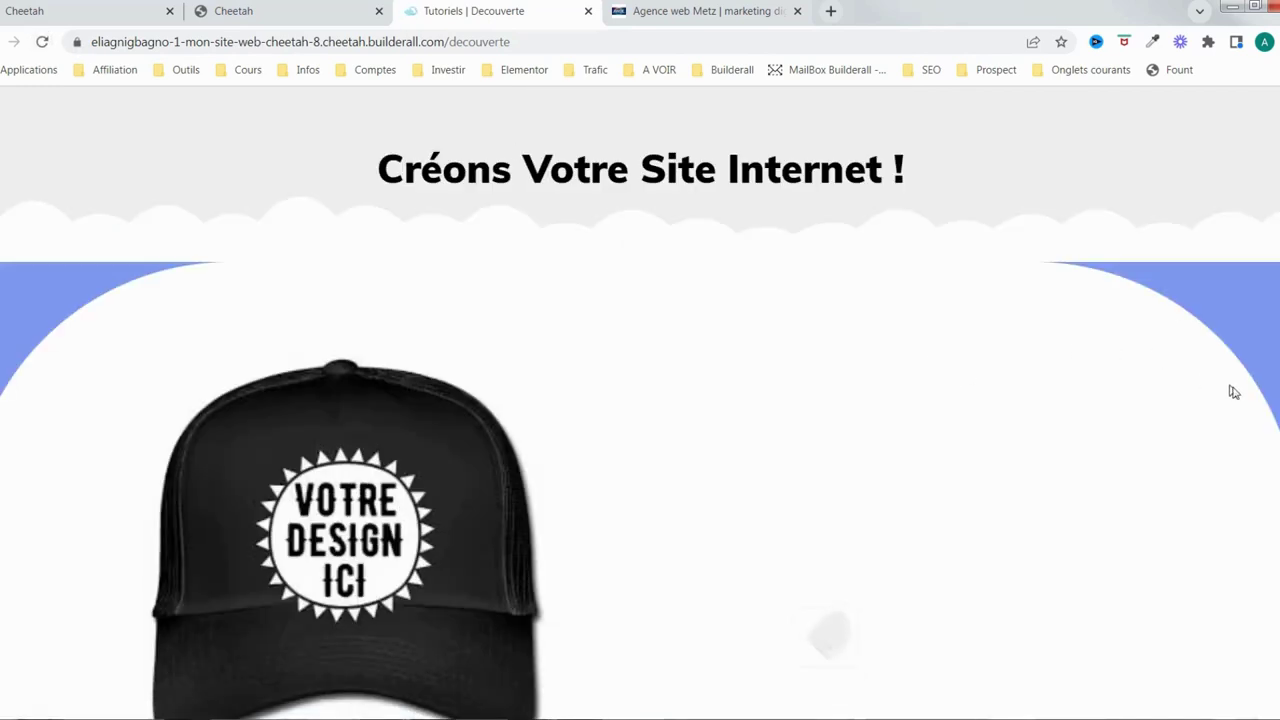
scroll(1236, 430, "down", 3)
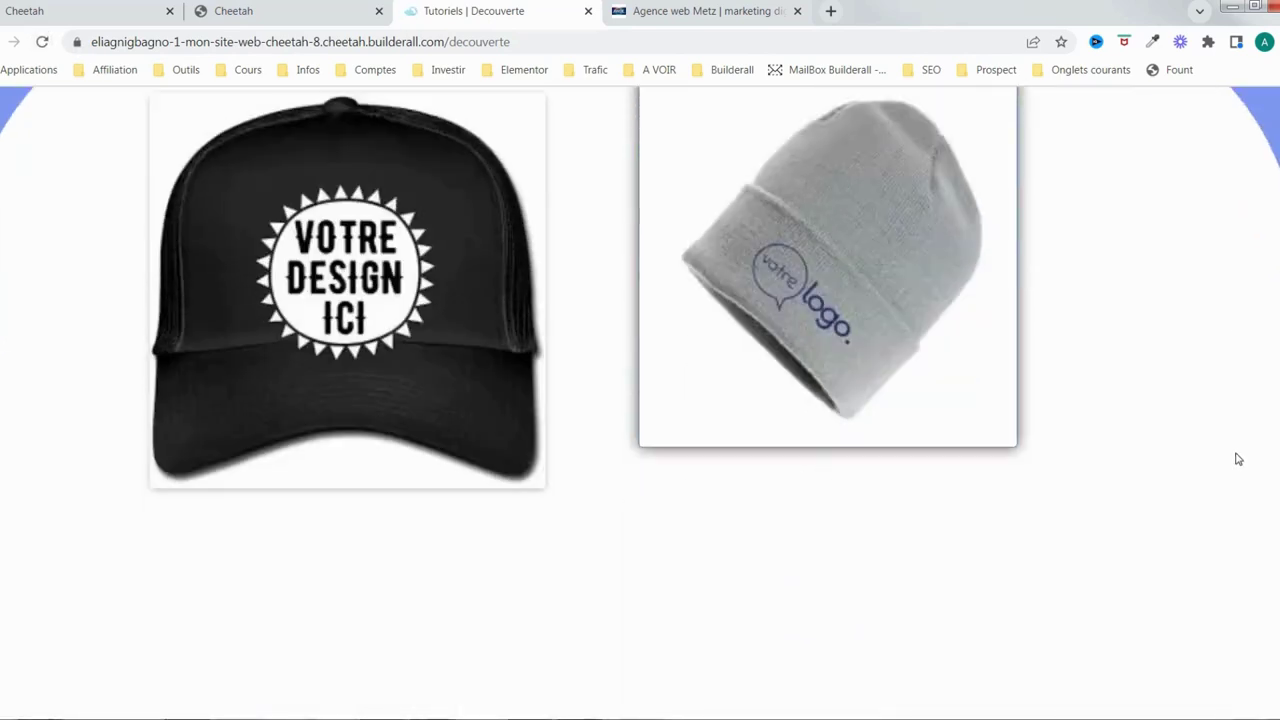
scroll(1238, 459, "up", 3)
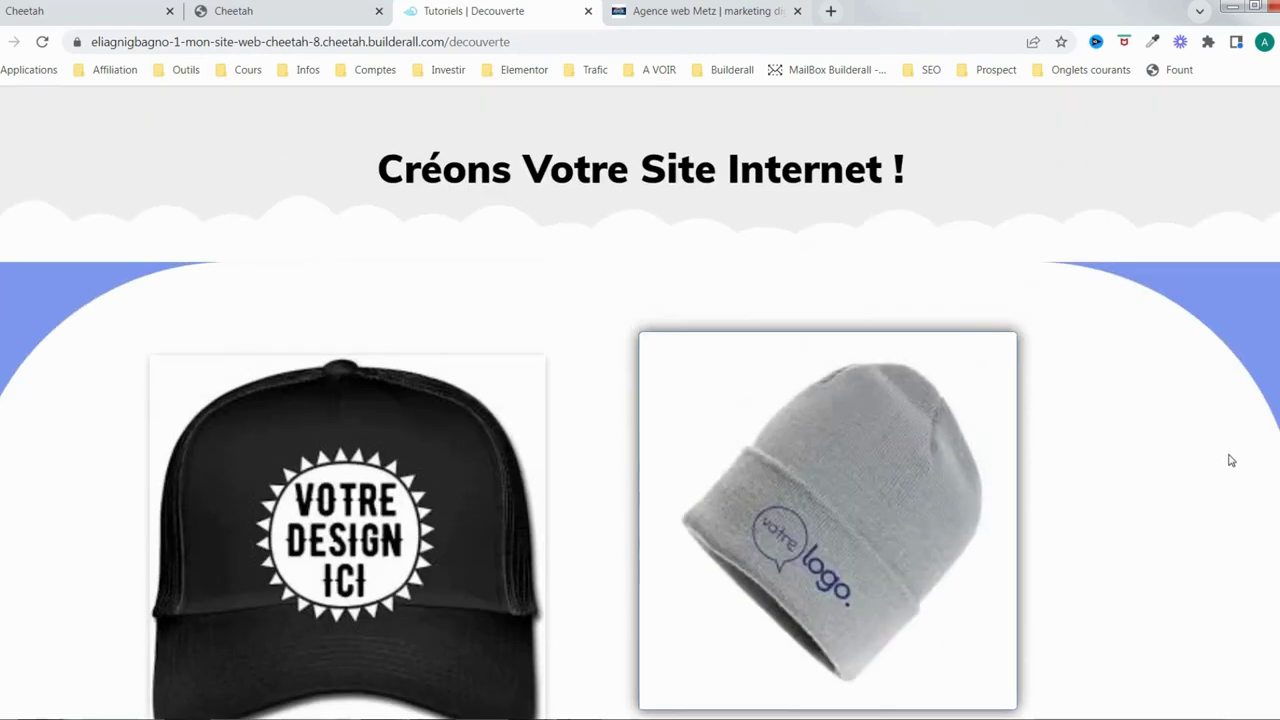
scroll(1235, 459, "down", 1)
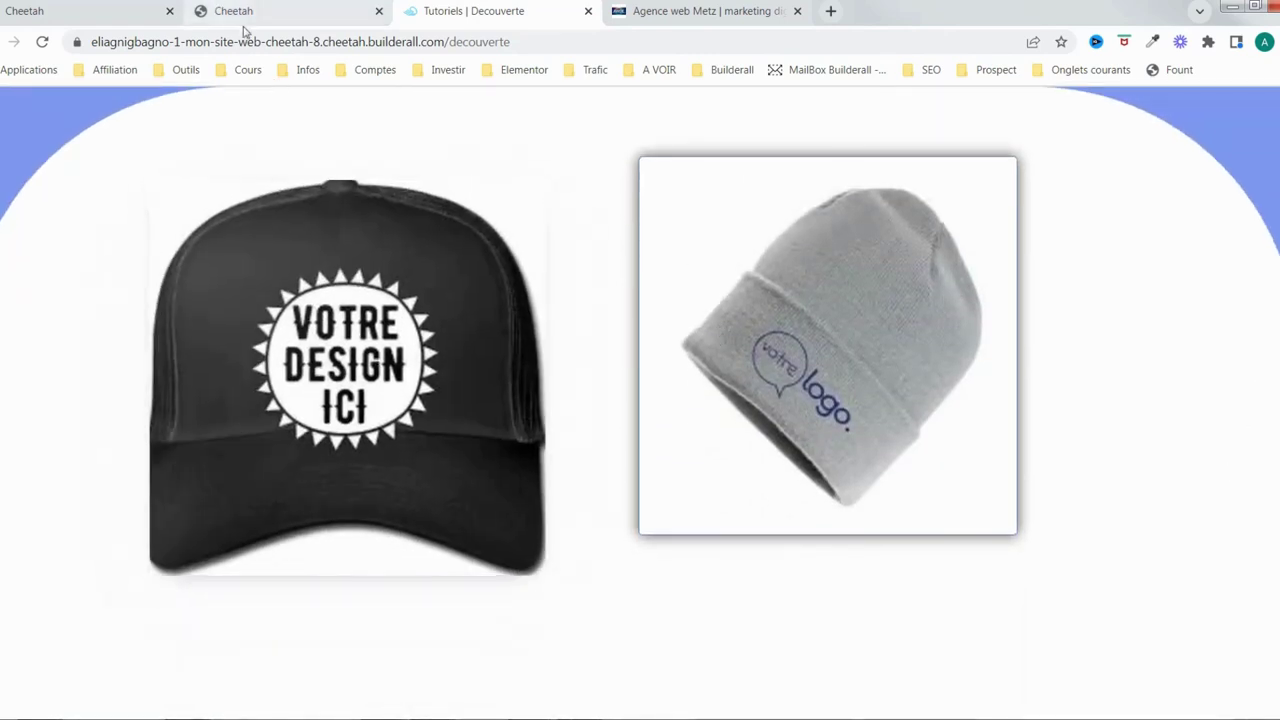
Return to the Cheetah editor, dismiss the publication message, and open the beanie image's web link settings.
left_click(276, 14)
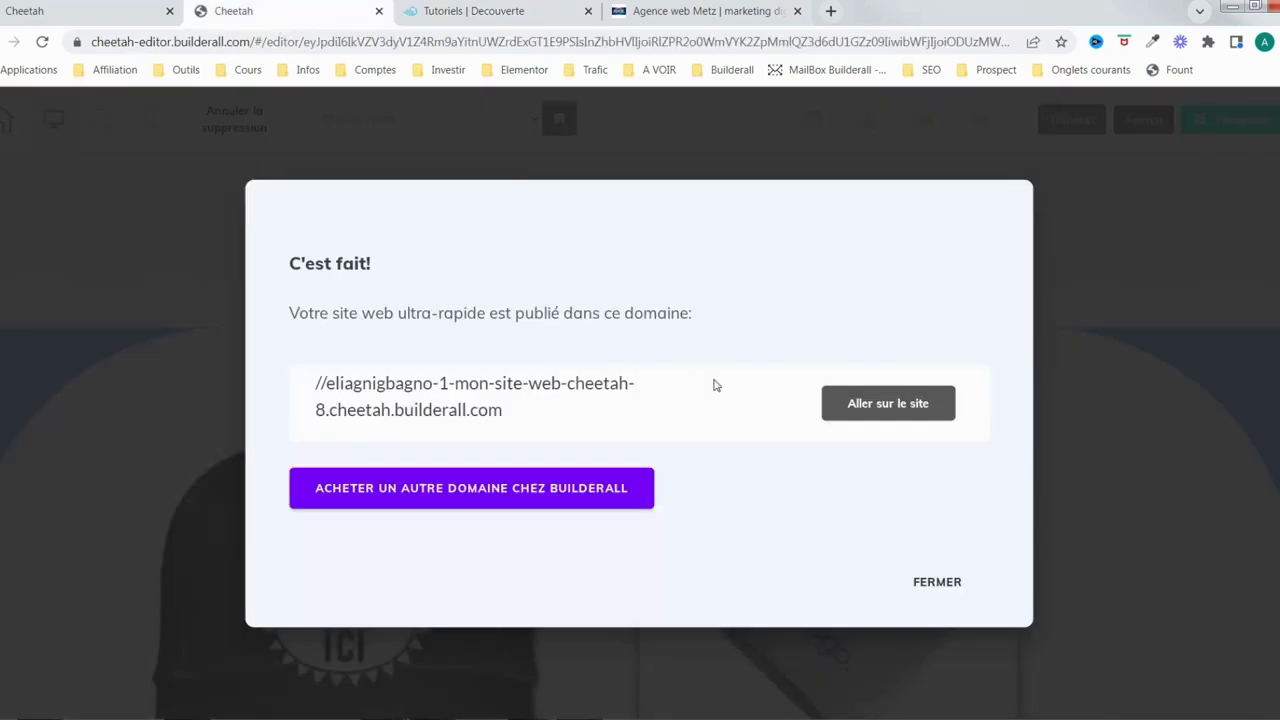
left_click(950, 578)
scroll(940, 520, "down", 2)
left_click(891, 437)
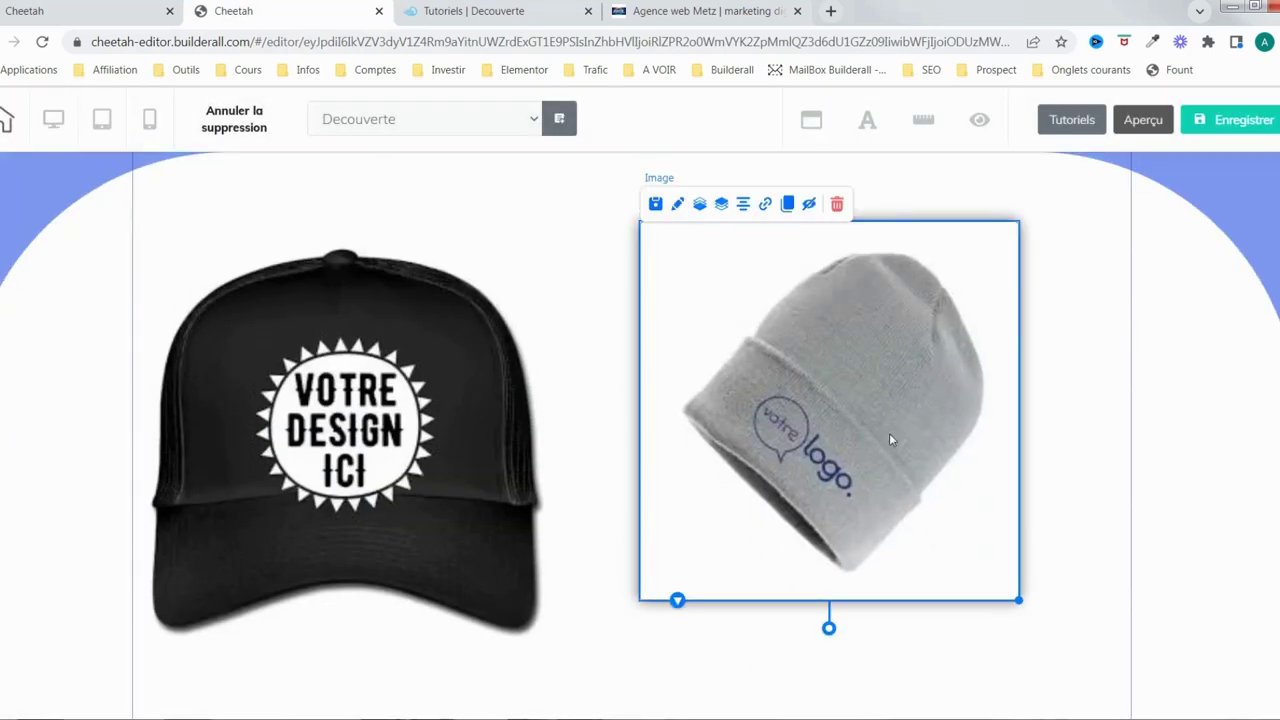
left_click(765, 204)
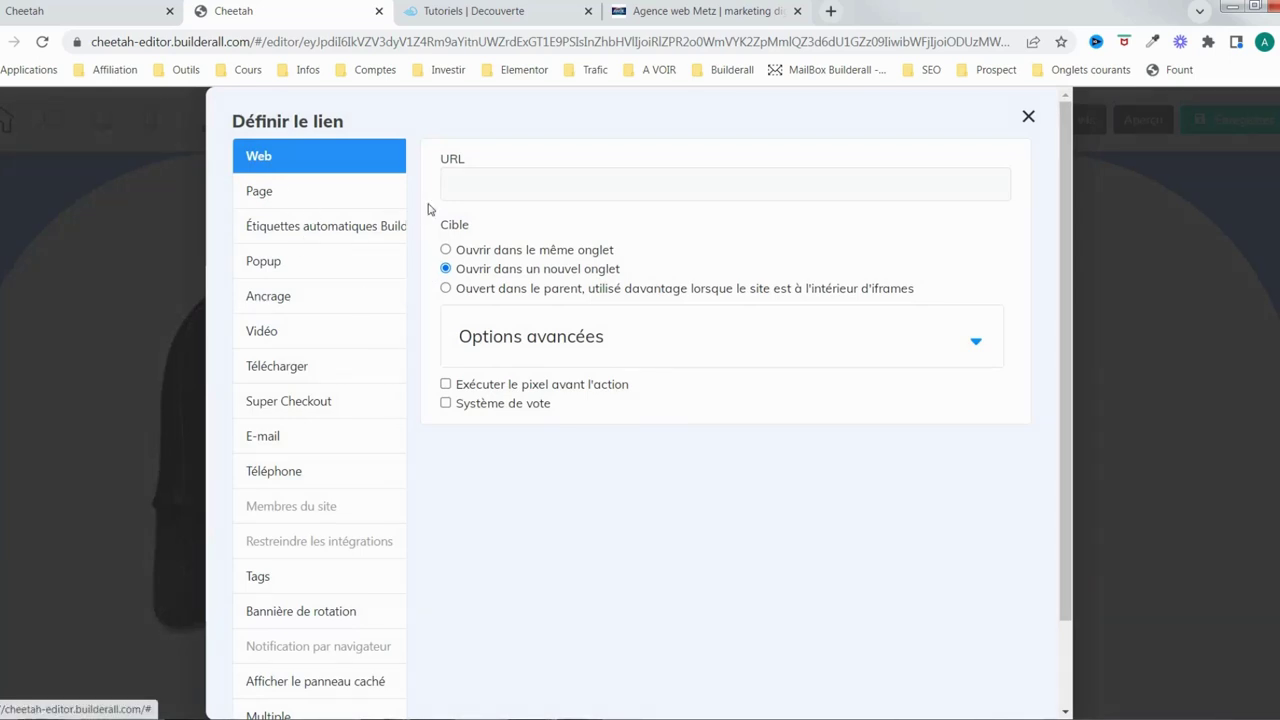
left_click(463, 184)
Switch to the agency website, copy its address awde.fr, and reload its home page.
left_click(630, 13)
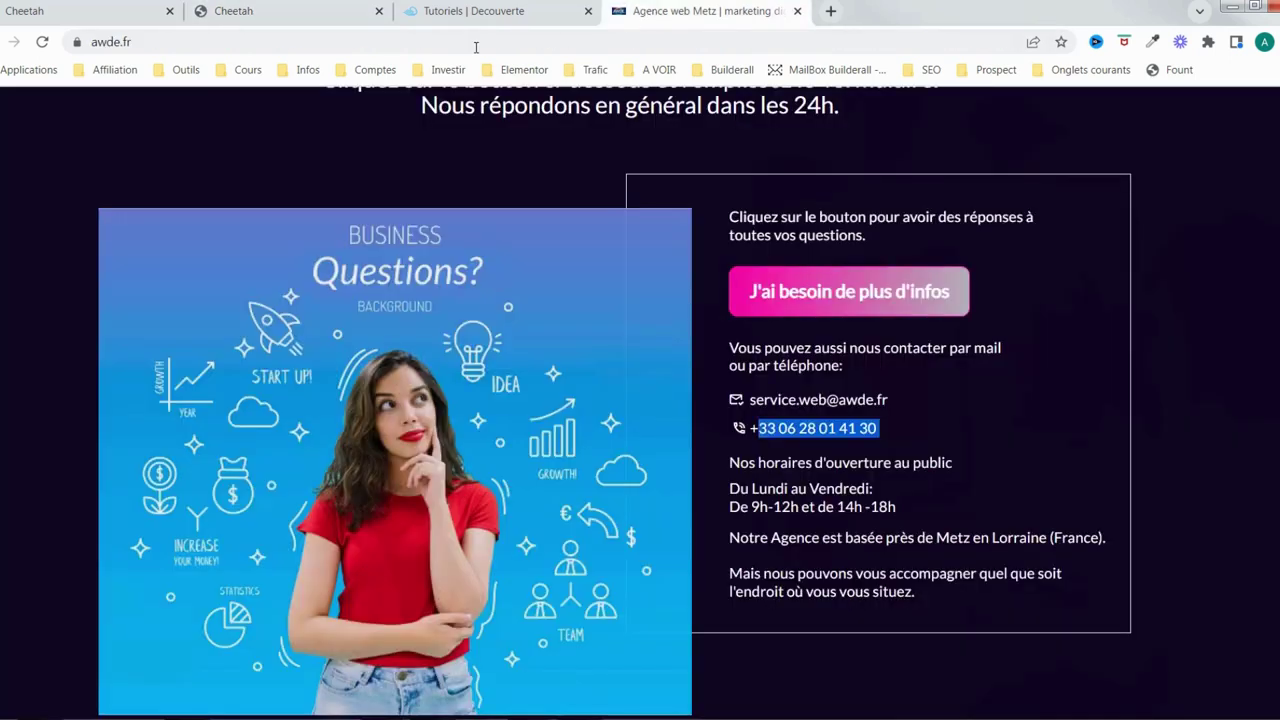
left_click(112, 42)
right_click(108, 38)
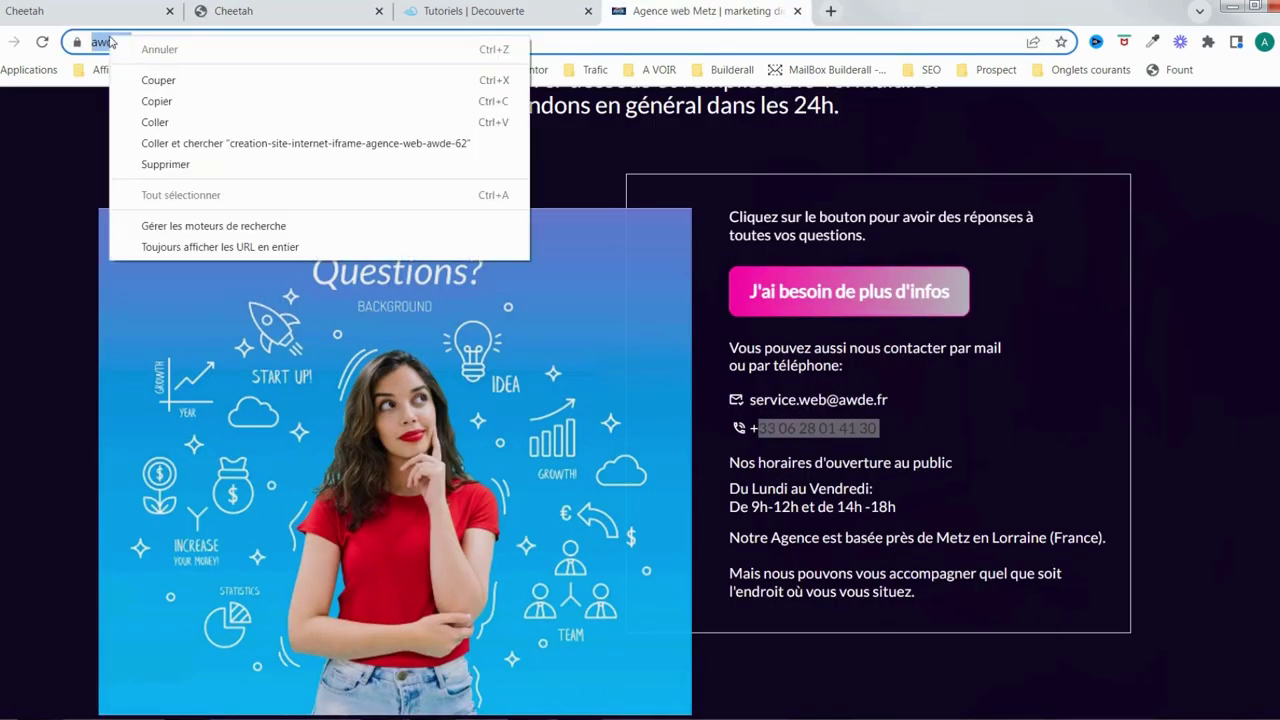
left_click(150, 101)
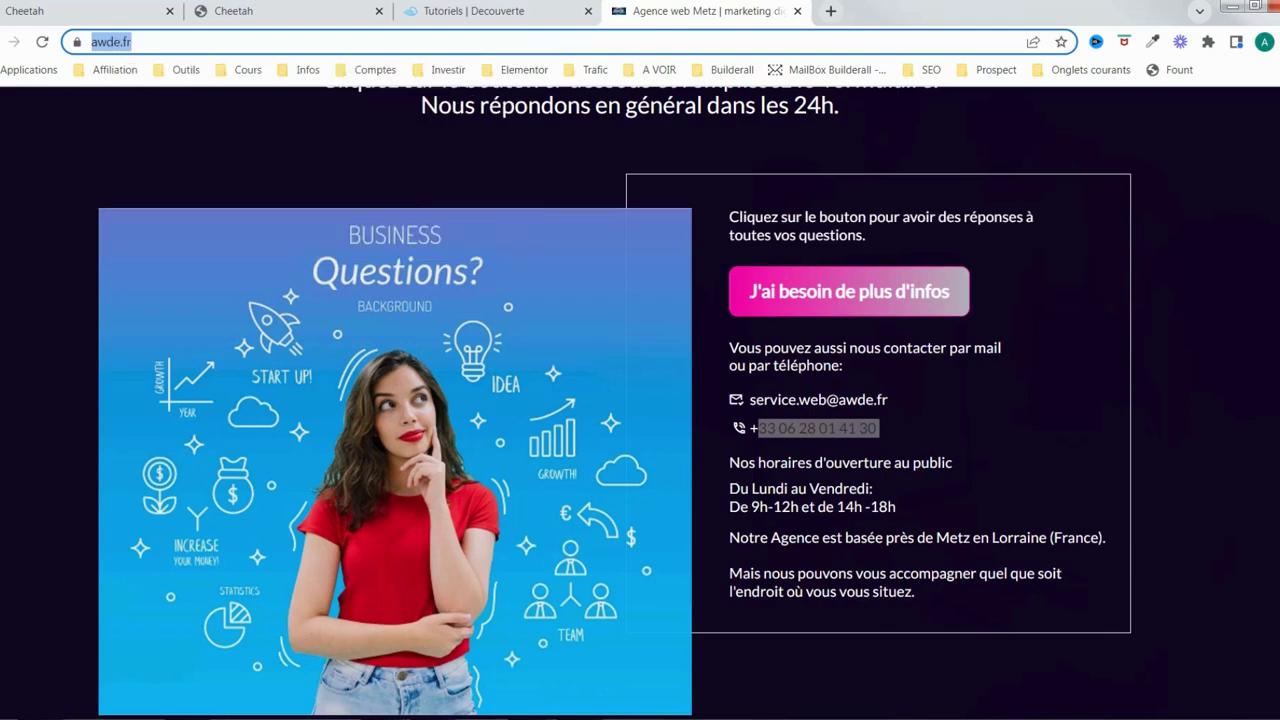
key("Return")
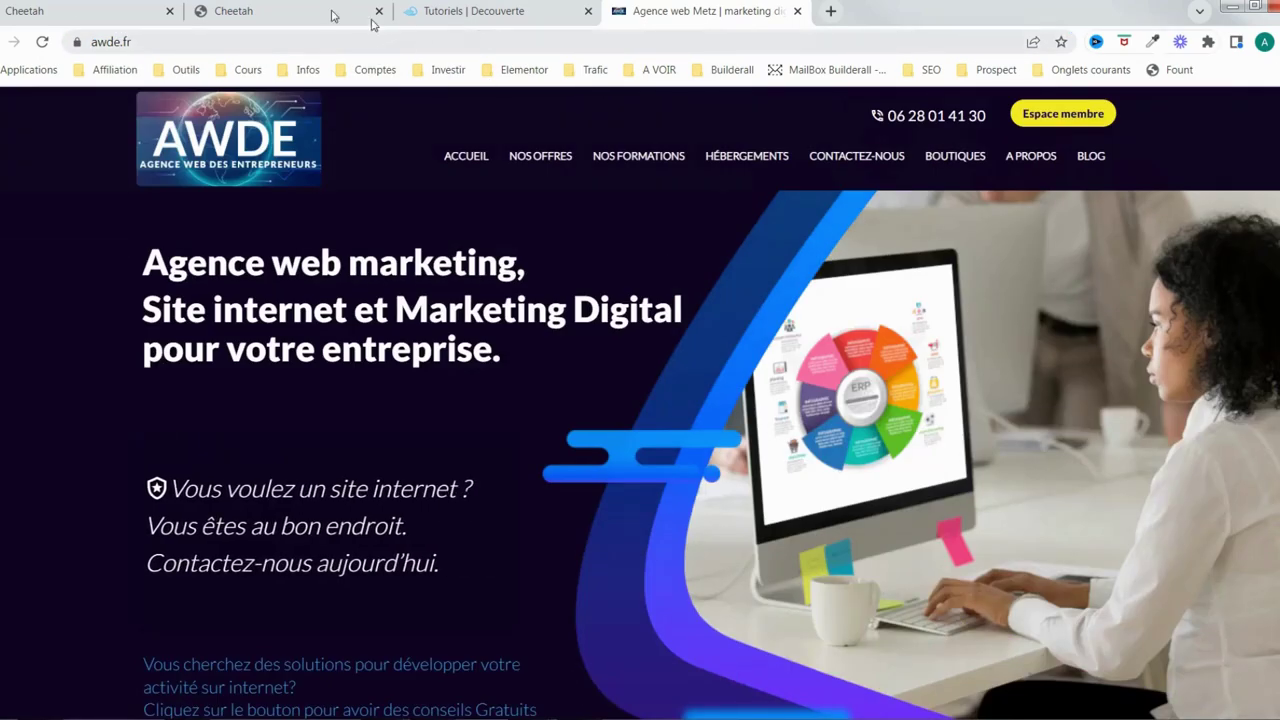
left_click(366, 18)
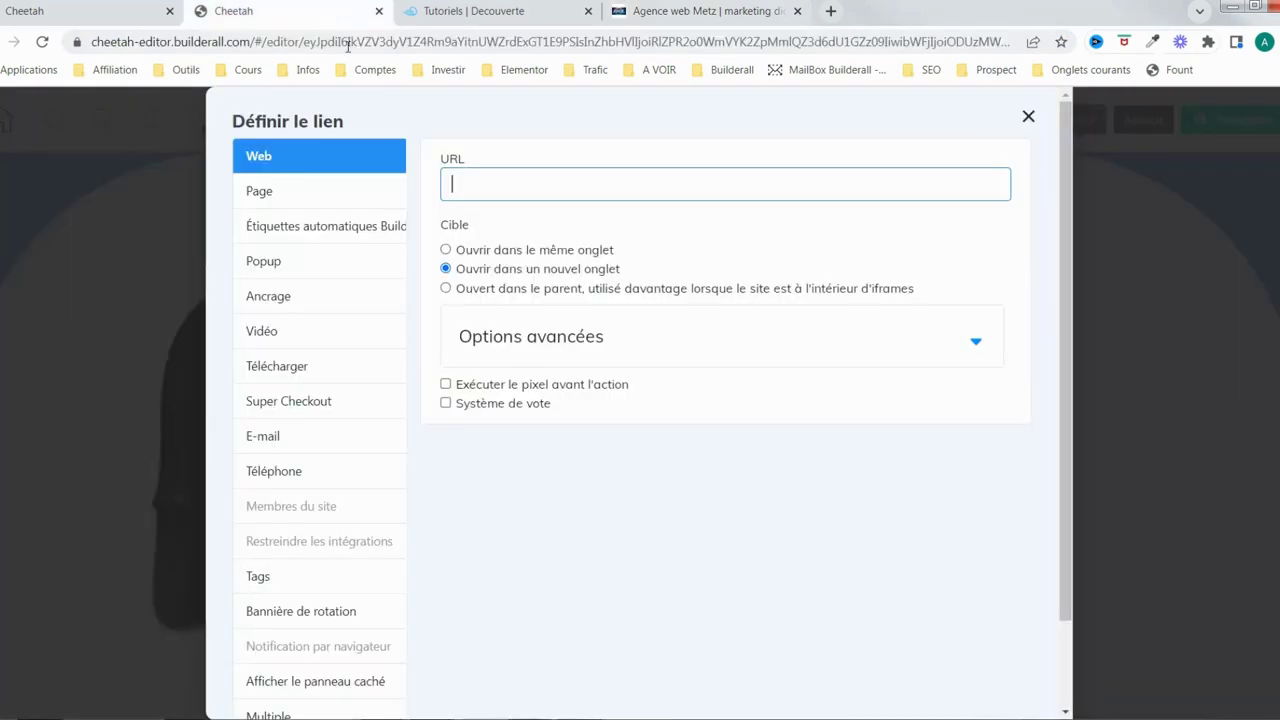
right_click(545, 191)
left_click(590, 297)
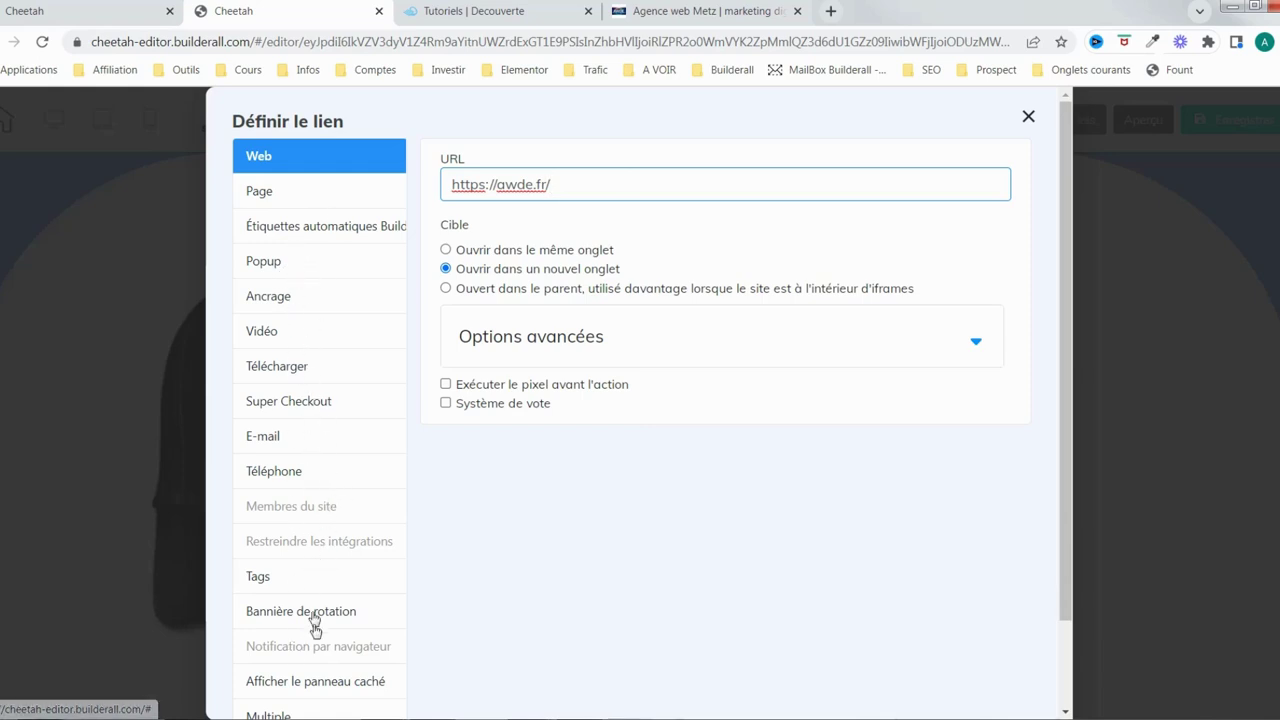
scroll(695, 489, "down", 1)
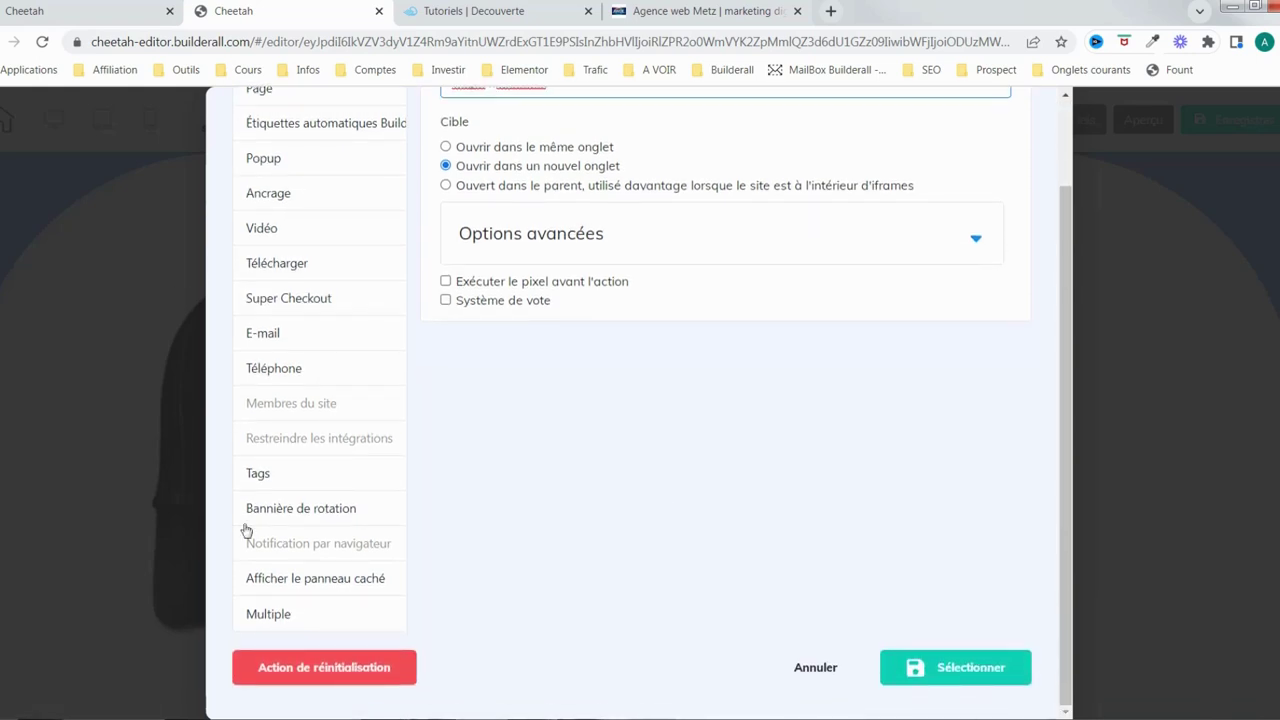
left_click(955, 675)
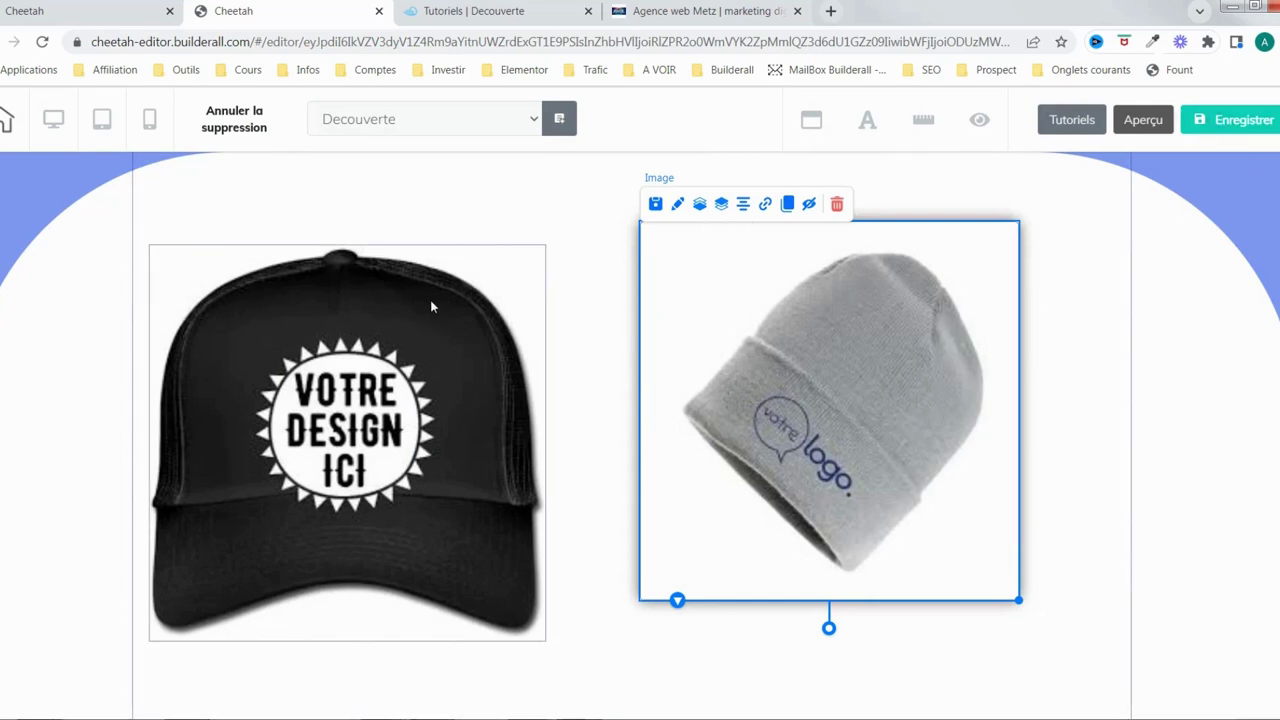
Save and publish the Decouverte page with the linked beanie image, and reload the live page.
left_click(1234, 124)
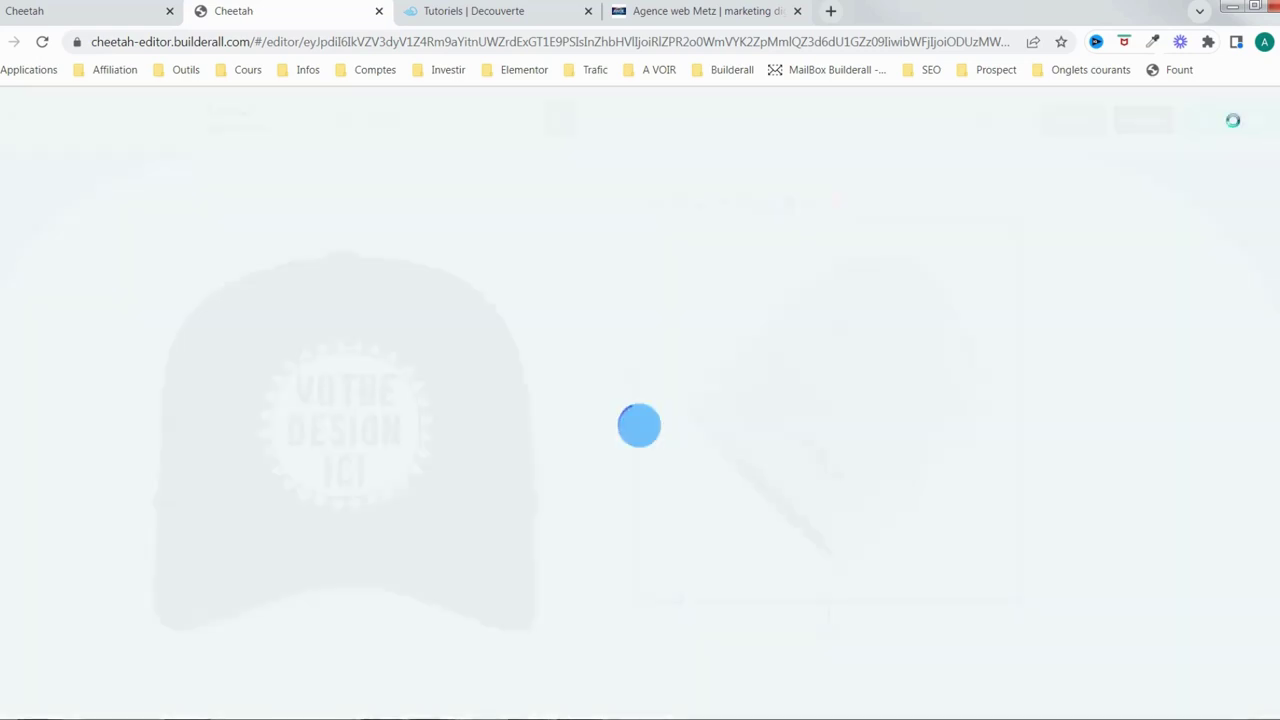
left_click(500, 20)
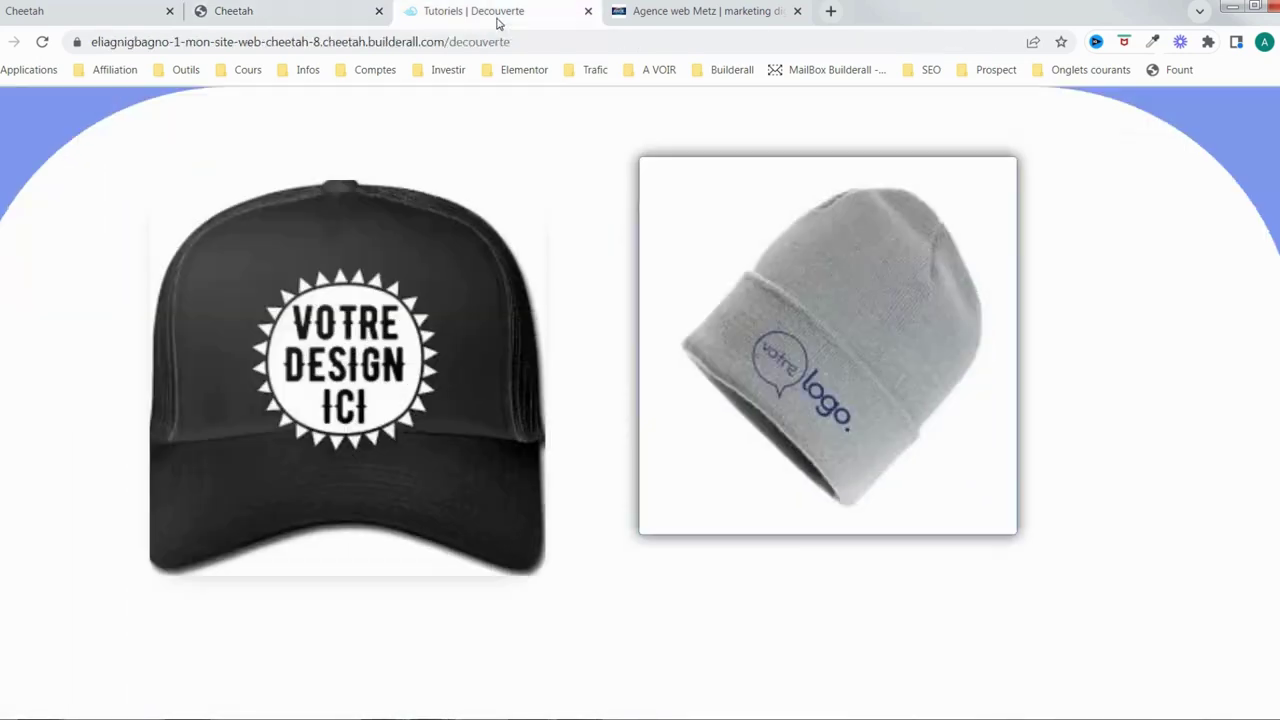
left_click(43, 44)
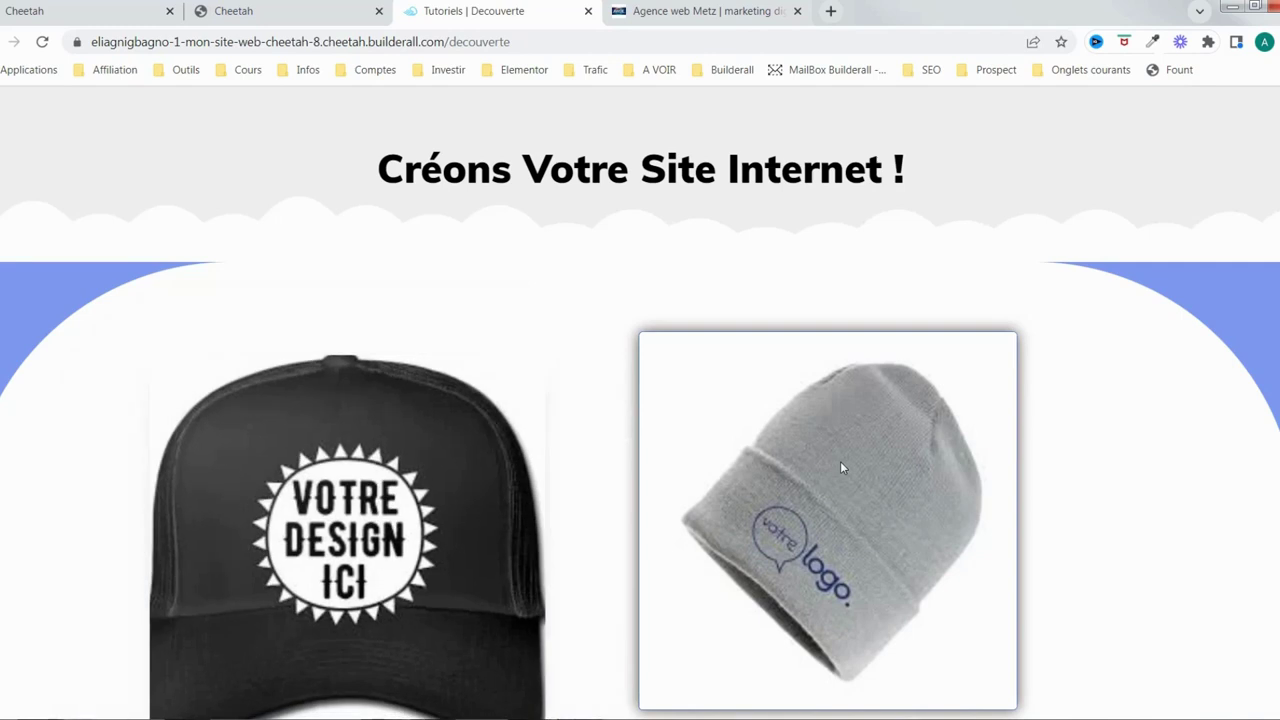
left_click(300, 12)
left_click(770, 490)
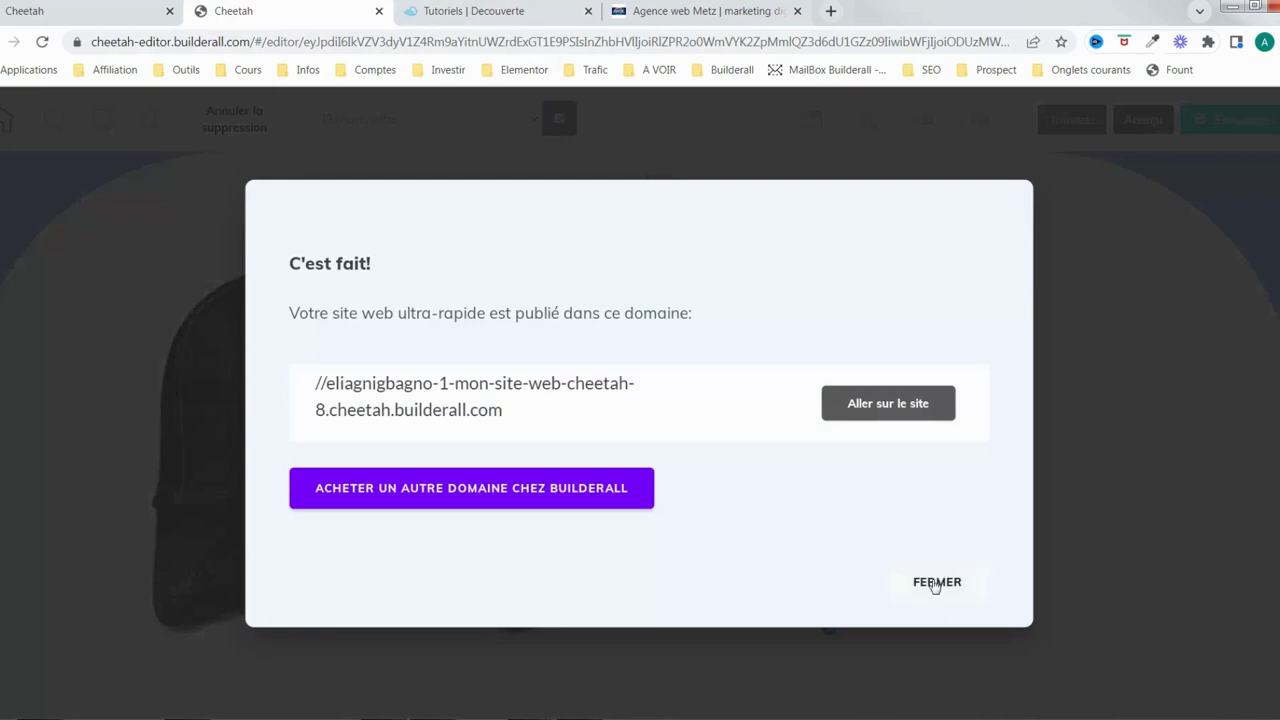
left_click(935, 582)
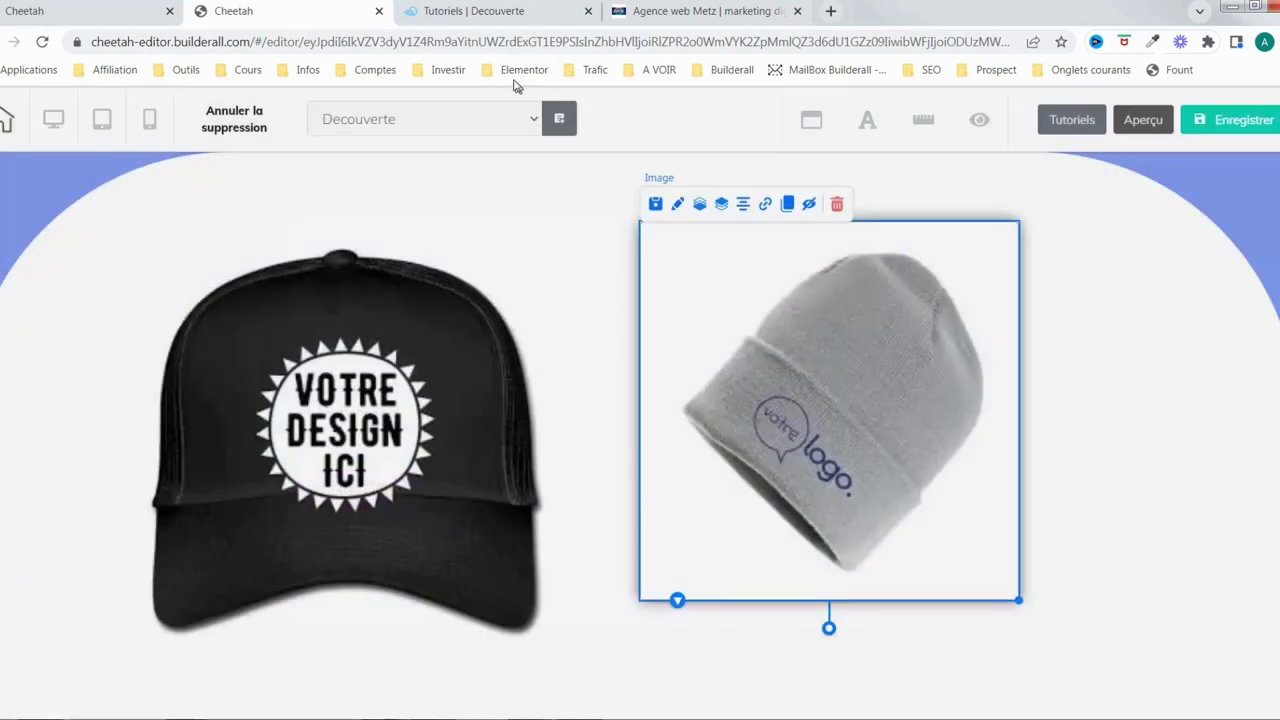
left_click(503, 16)
key("F5")
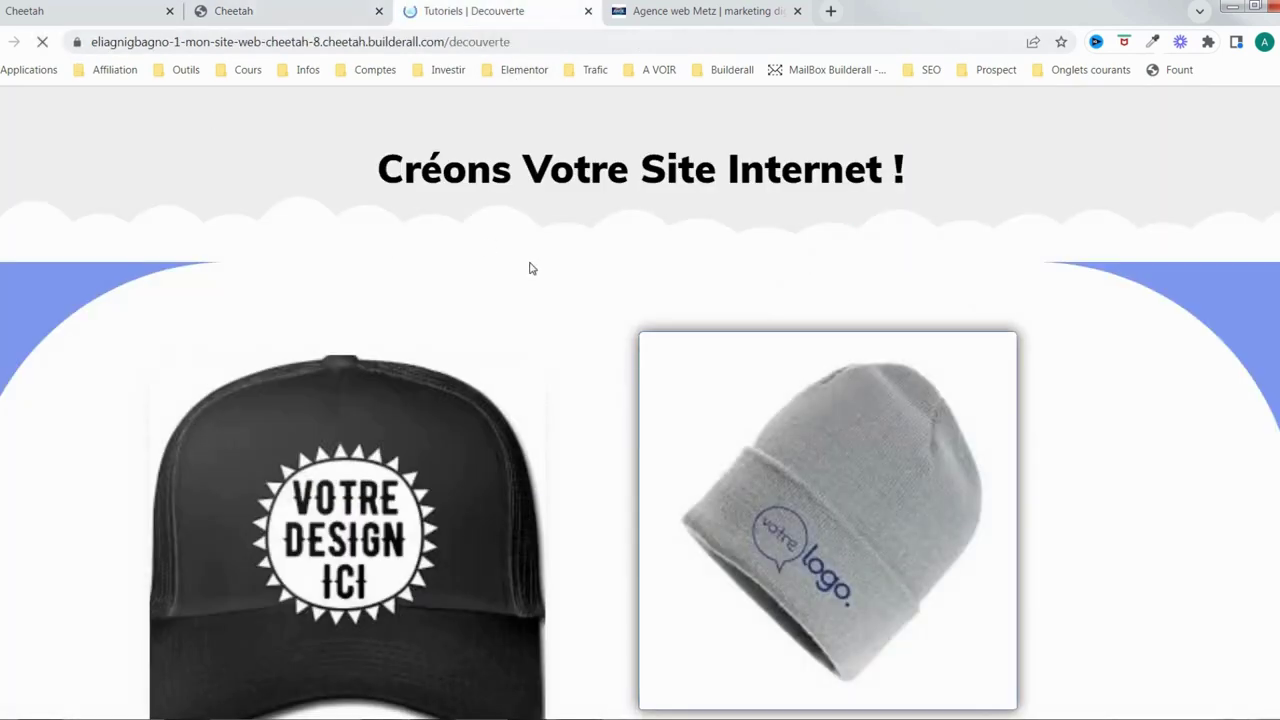